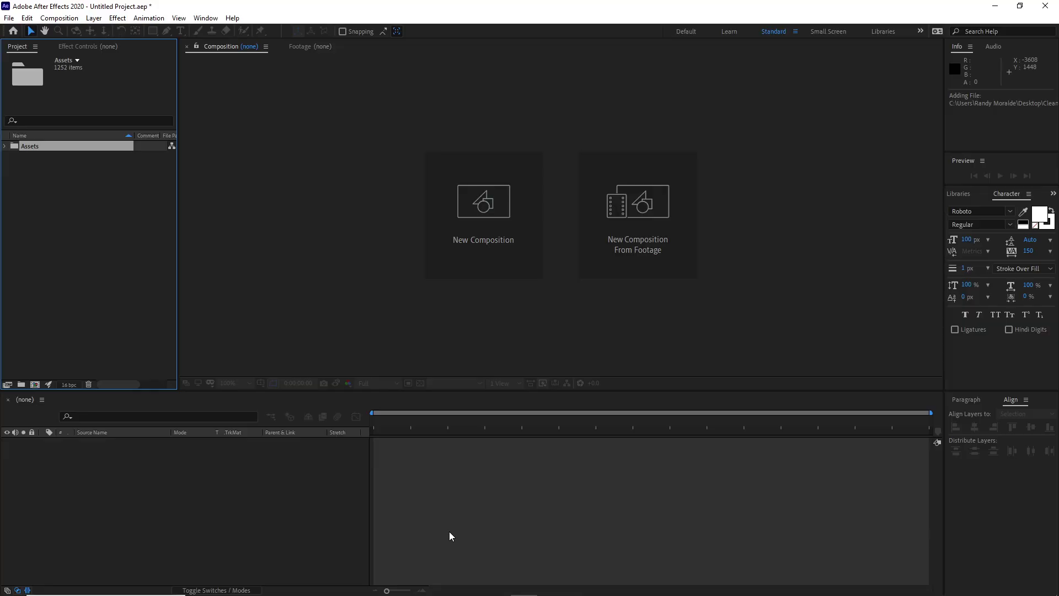
# Set the project's color depth to 16 bits per channel
pyautogui.click(77, 385)
pyautogui.click(442, 198)
pyautogui.click(442, 220)
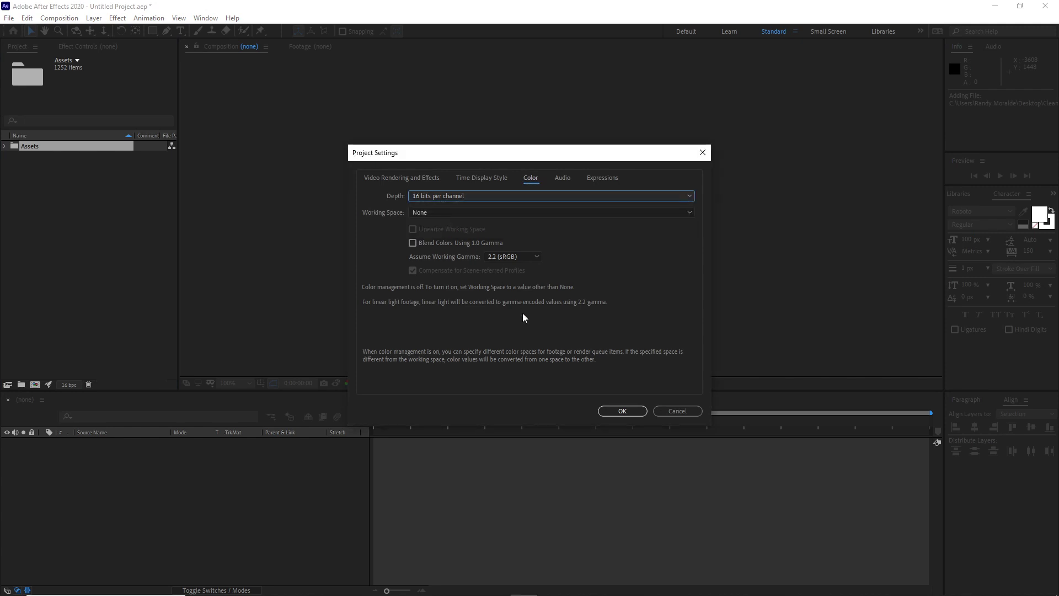
pyautogui.click(618, 411)
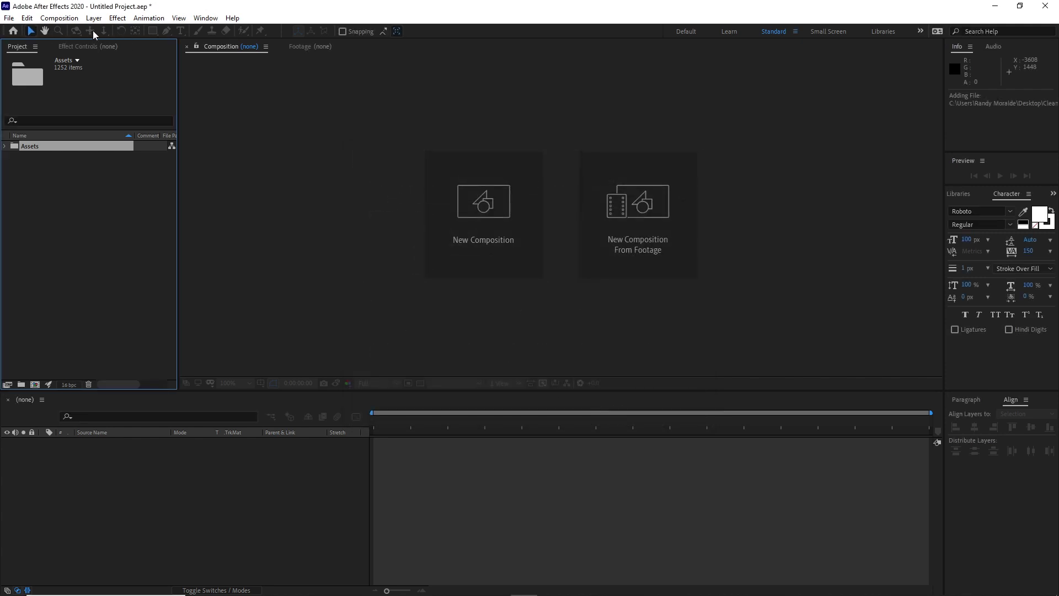
# Create a composition named Logo Placeholder and move it out of the Assets folder to the project's top level
pyautogui.click(59, 18)
pyautogui.click(75, 31)
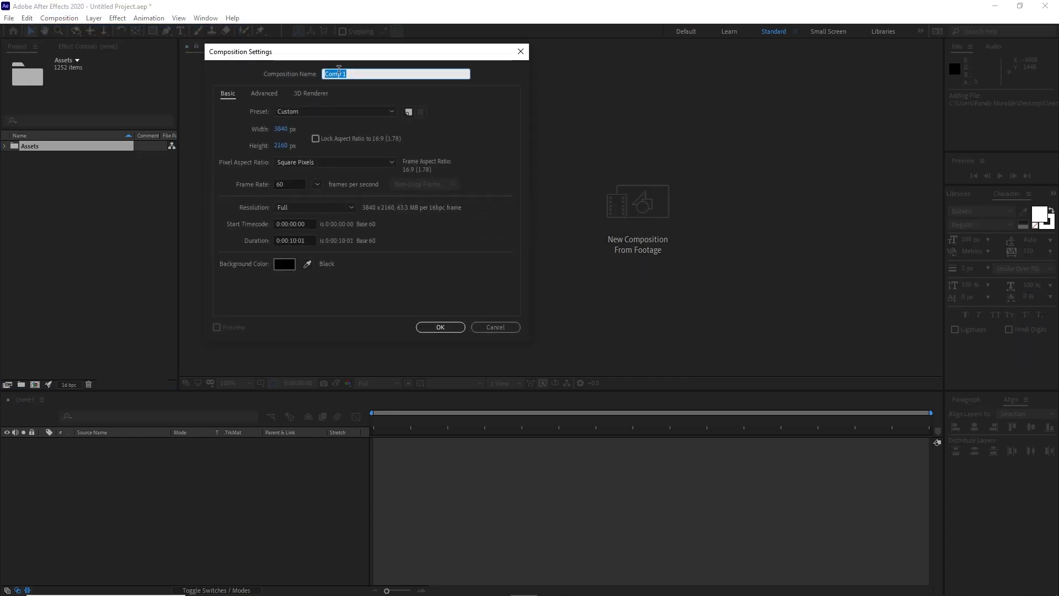
pyautogui.write('Logo Placeholder')
pyautogui.click(440, 327)
pyautogui.moveTo(121, 167); pyautogui.dragTo(108, 230)
# Add RG YouTube Logo.png to the Logo Placeholder composition and set its scale to 55%
pyautogui.moveTo(84, 189); pyautogui.dragTo(148, 471)
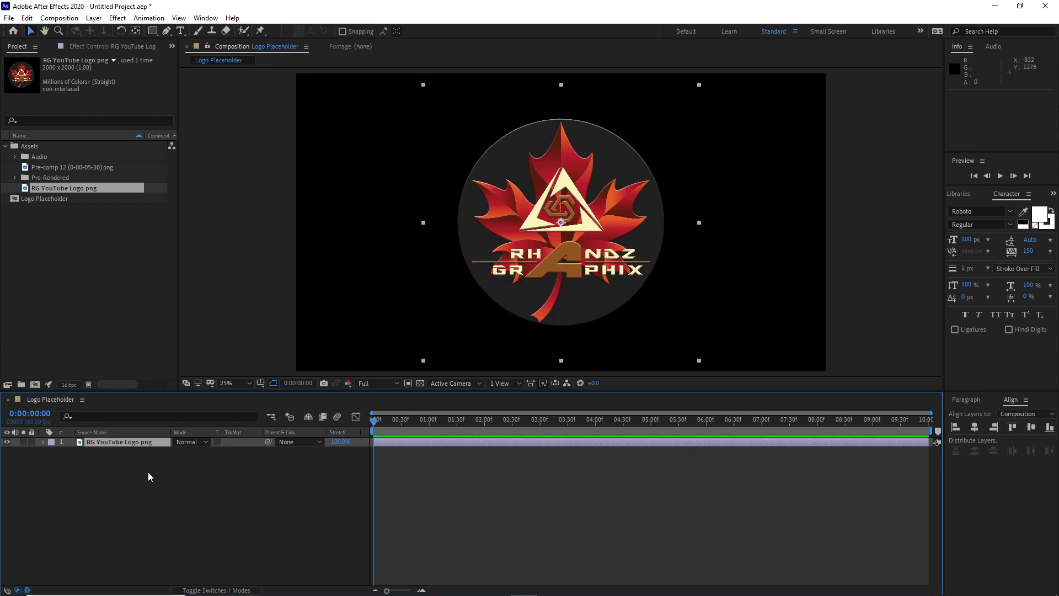
pyautogui.press('s')
pyautogui.click(189, 451)
pyautogui.write('55')
pyautogui.click(213, 500)
# Create a composition named Text Placeholder with a width of 1000 px and a height of 200 px
pyautogui.click(59, 18)
pyautogui.click(83, 31)
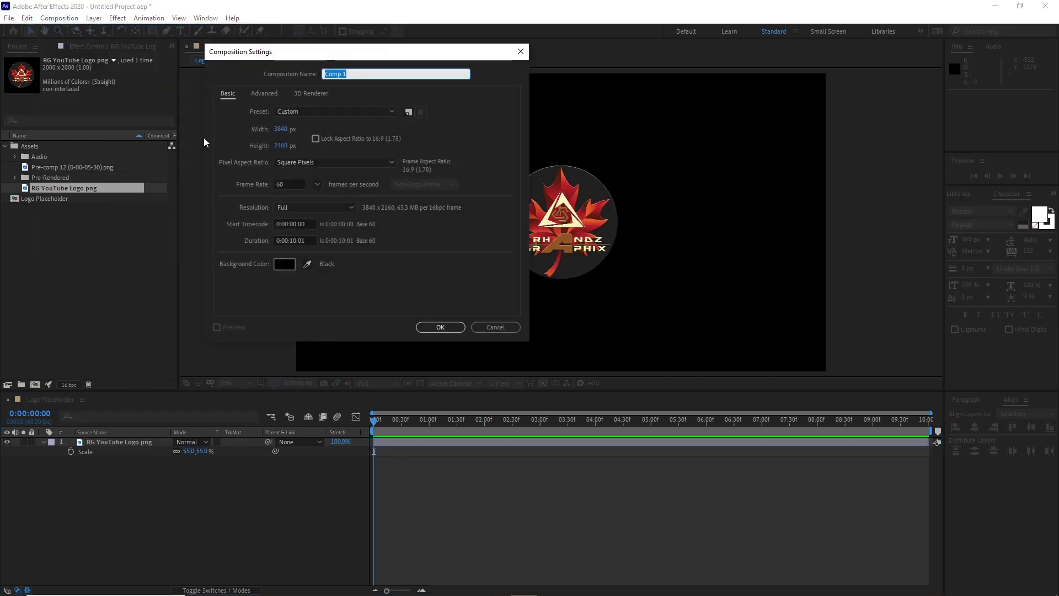
pyautogui.write('Text Placeholder')
pyautogui.click(280, 128)
pyautogui.write('1000')
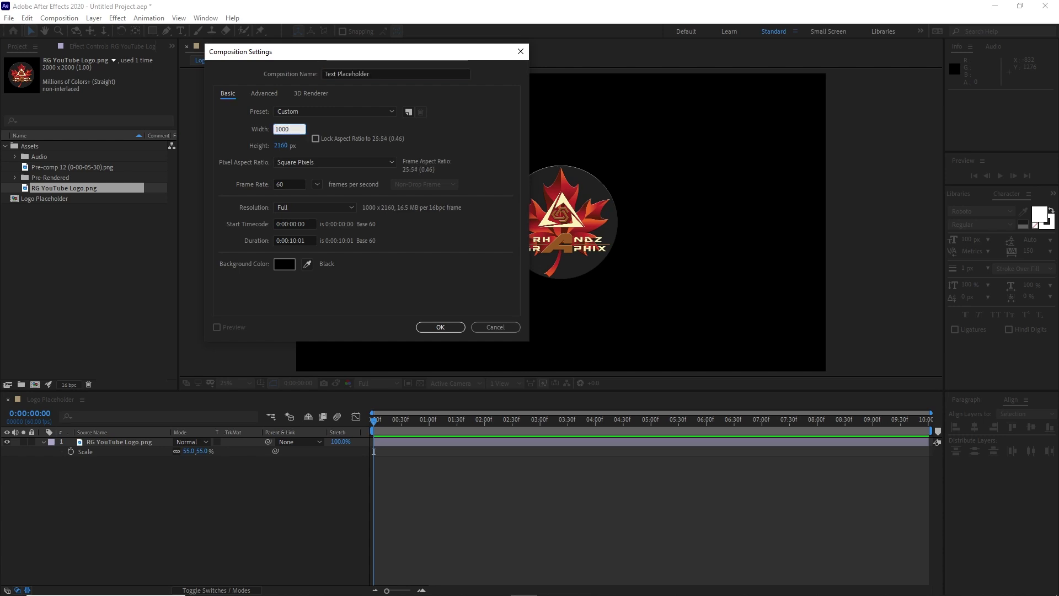
pyautogui.click(293, 145)
pyautogui.write('200')
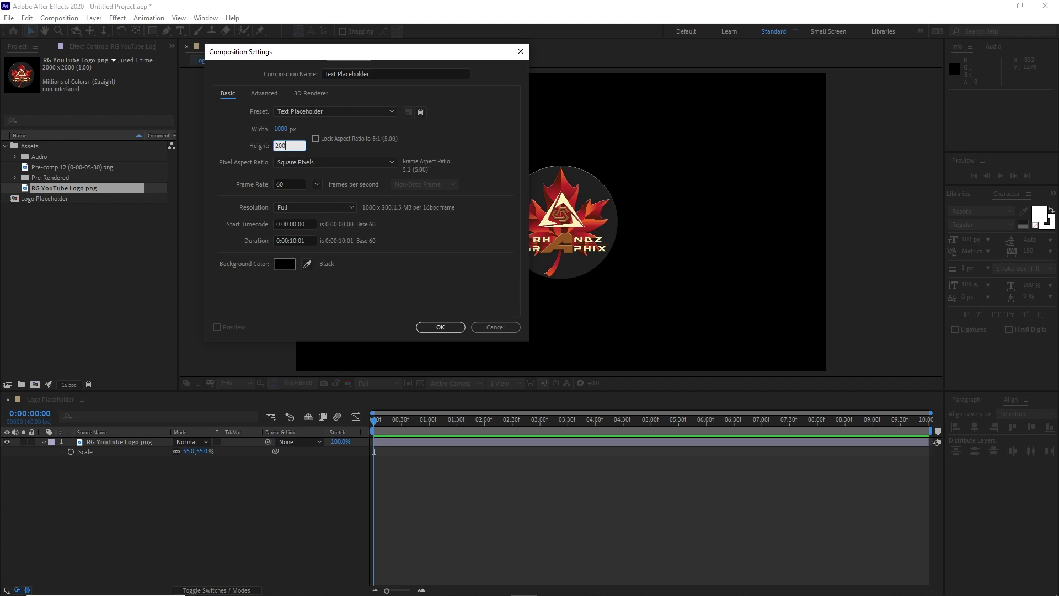
pyautogui.click(440, 330)
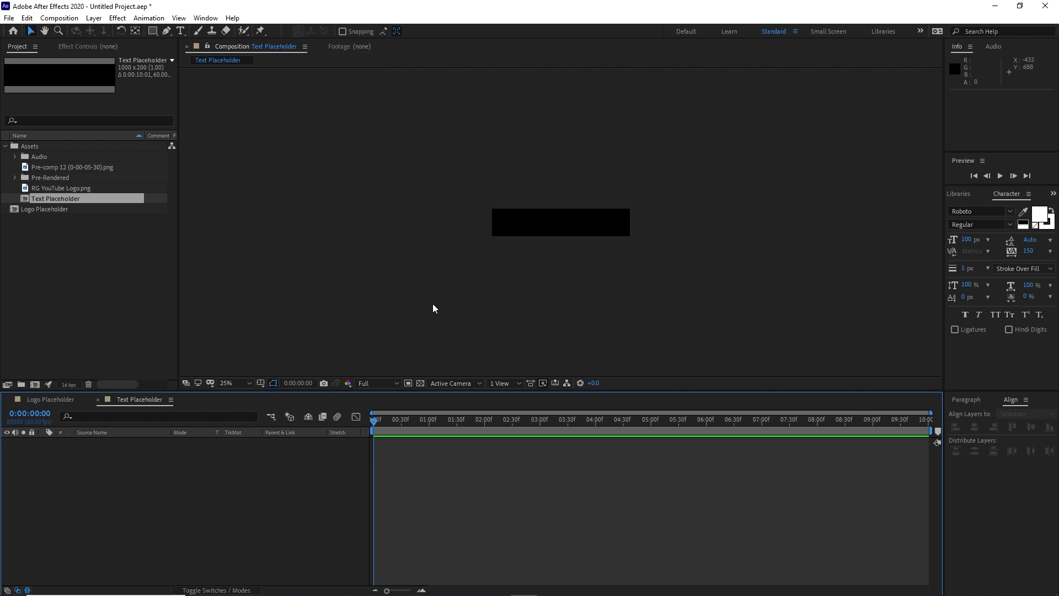
# Add a text layer reading "Creative Design" to the Text Placeholder composition
pyautogui.hotkey('ctrl', 't')
pyautogui.click(344, 226)
pyautogui.write('Creative Design')
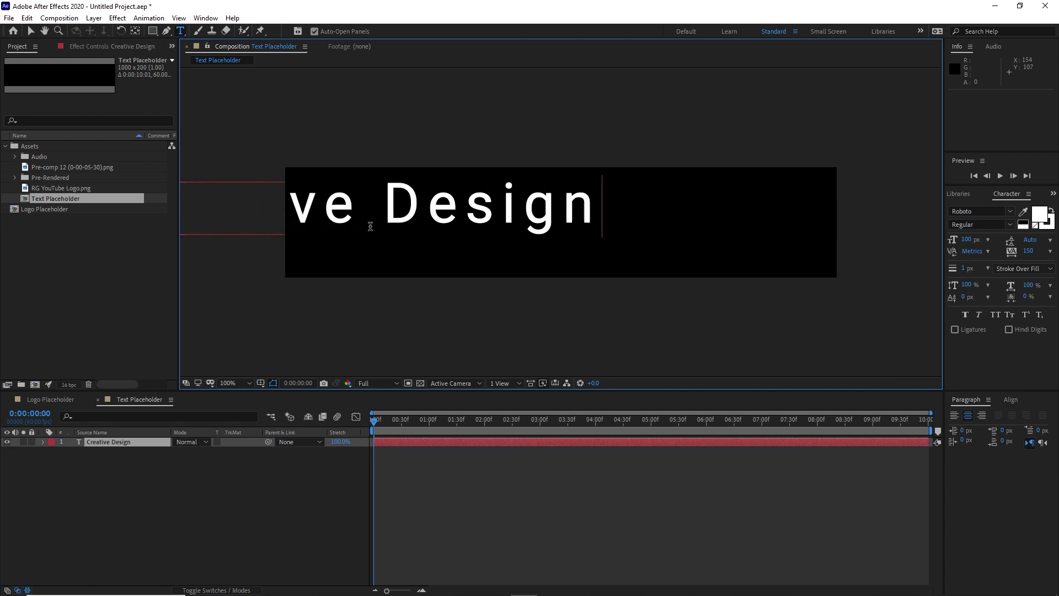
pyautogui.press('Escape')
pyautogui.press('v')
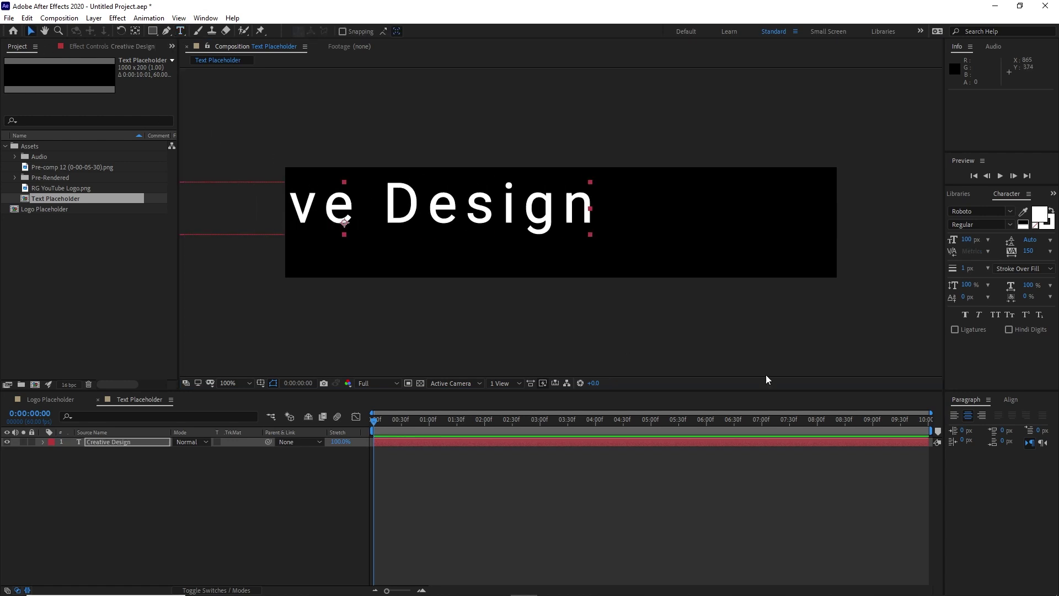
# Center the text horizontally and vertically in its composition, and move Text Placeholder out of the Assets folder
pyautogui.click(1012, 400)
pyautogui.click(973, 427)
pyautogui.click(1029, 428)
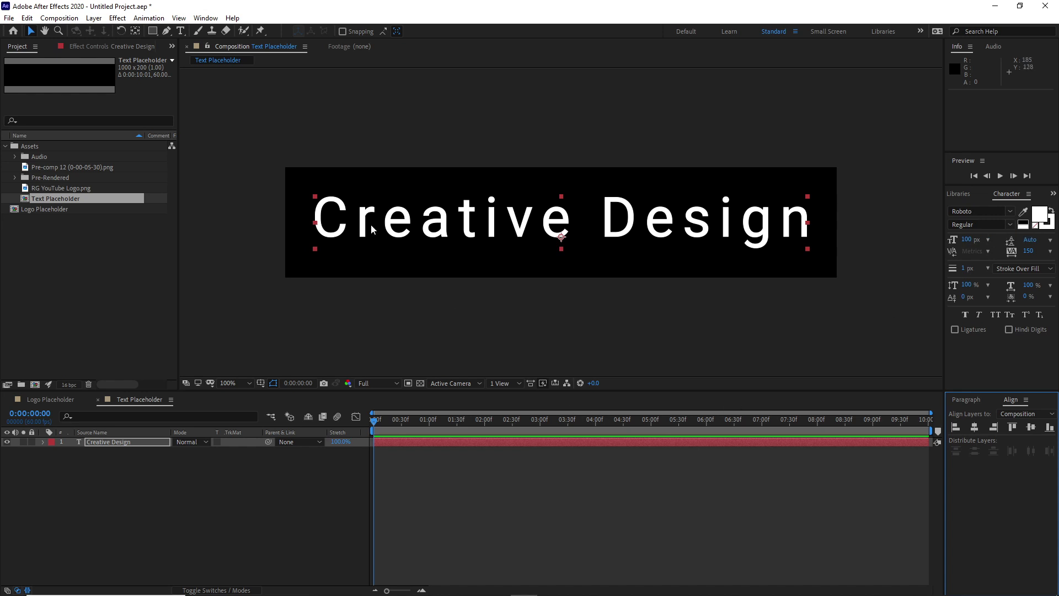
pyautogui.moveTo(132, 201); pyautogui.dragTo(131, 230)
# Create a composition named Animation with a width of 3840 px and a height of 2160 px
pyautogui.click(59, 17)
pyautogui.click(66, 31)
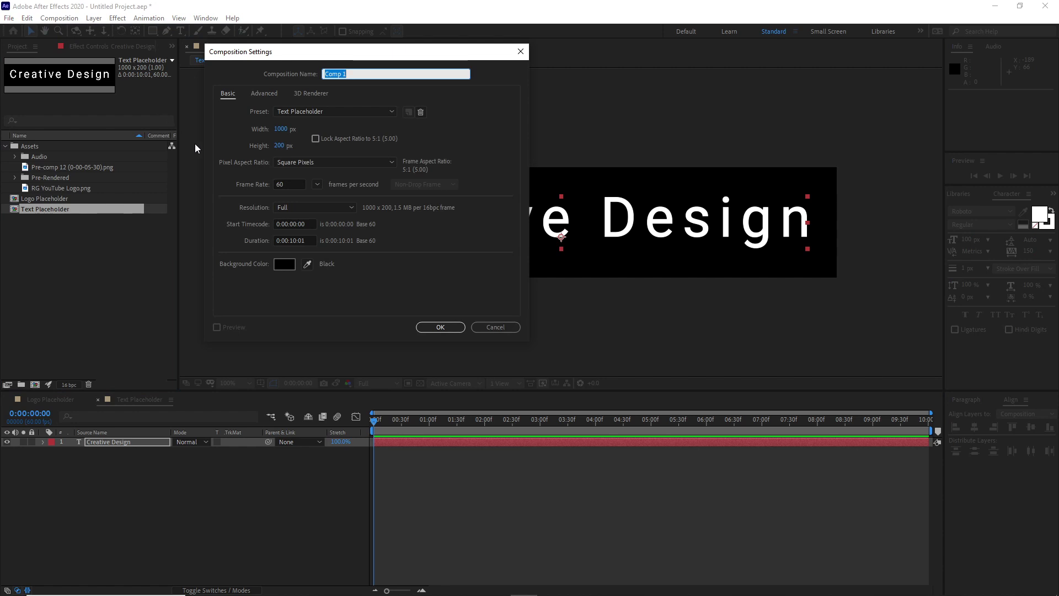
pyautogui.write('Animation')
pyautogui.click(273, 129)
pyautogui.write('3')
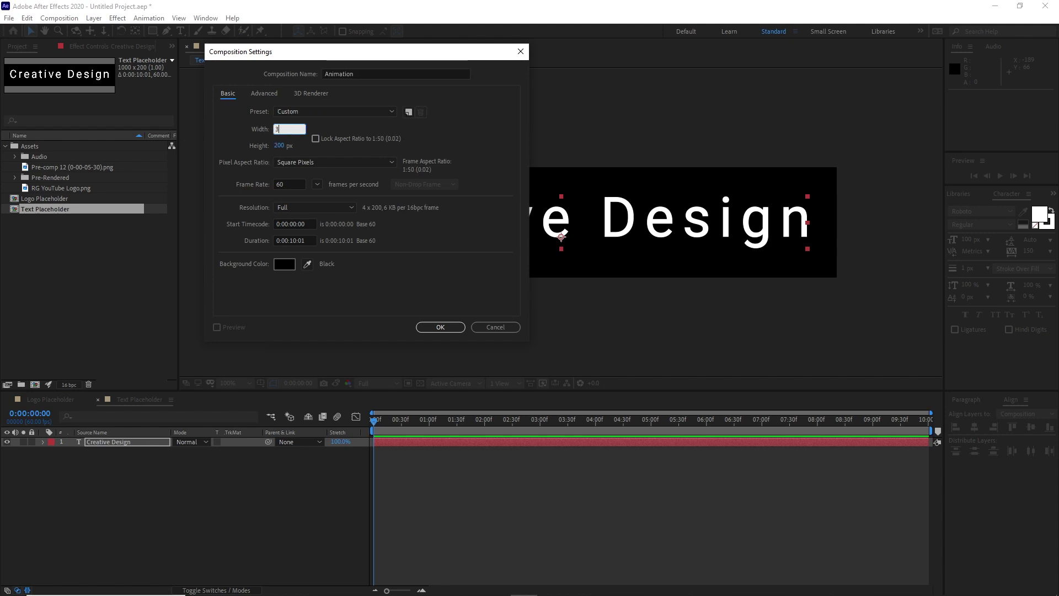
pyautogui.write('840')
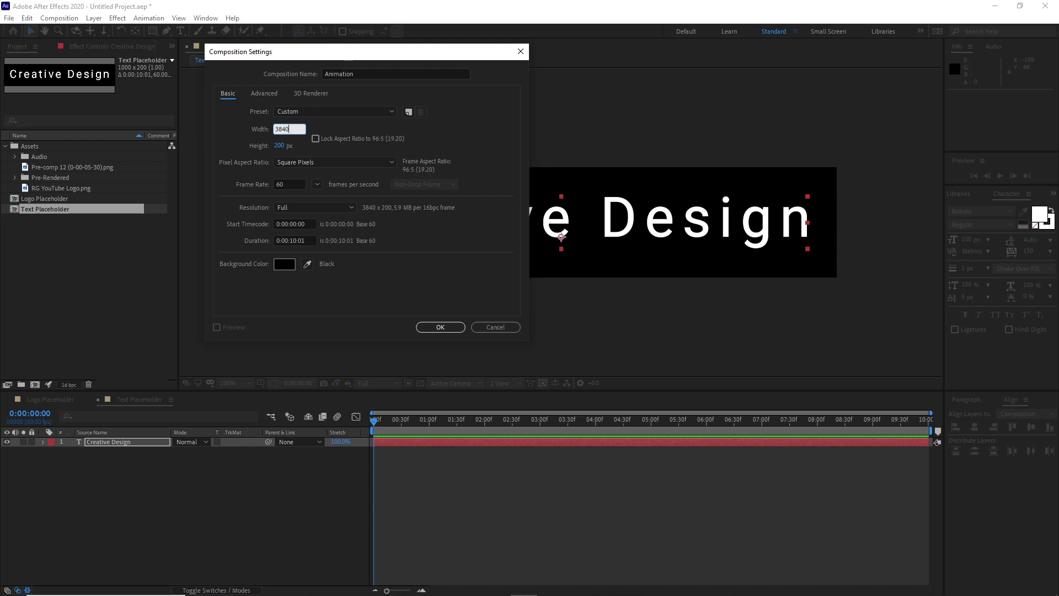
pyautogui.click(284, 146)
pyautogui.write('2160')
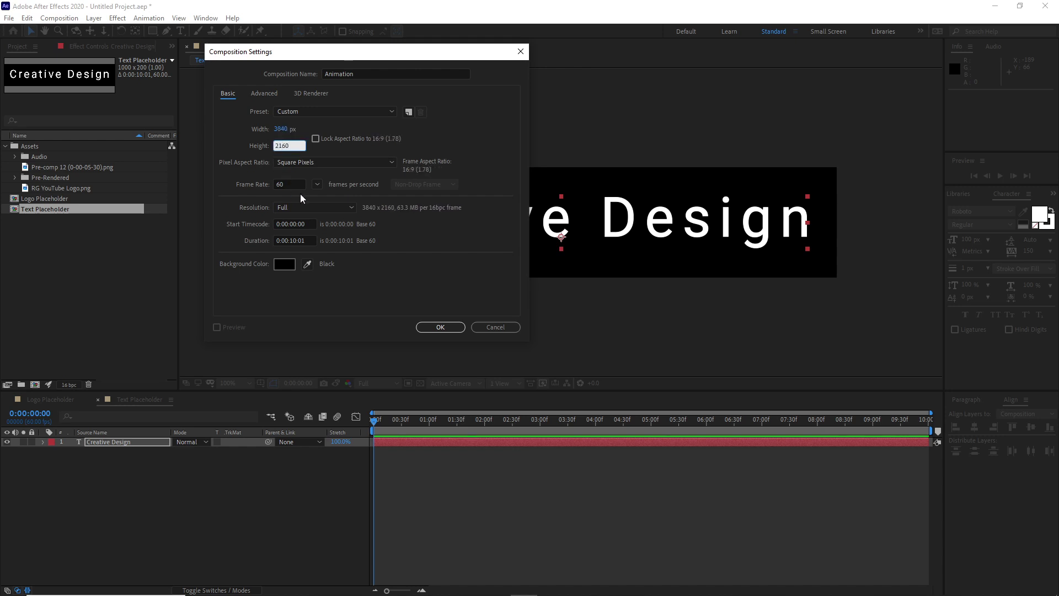
pyautogui.click(433, 327)
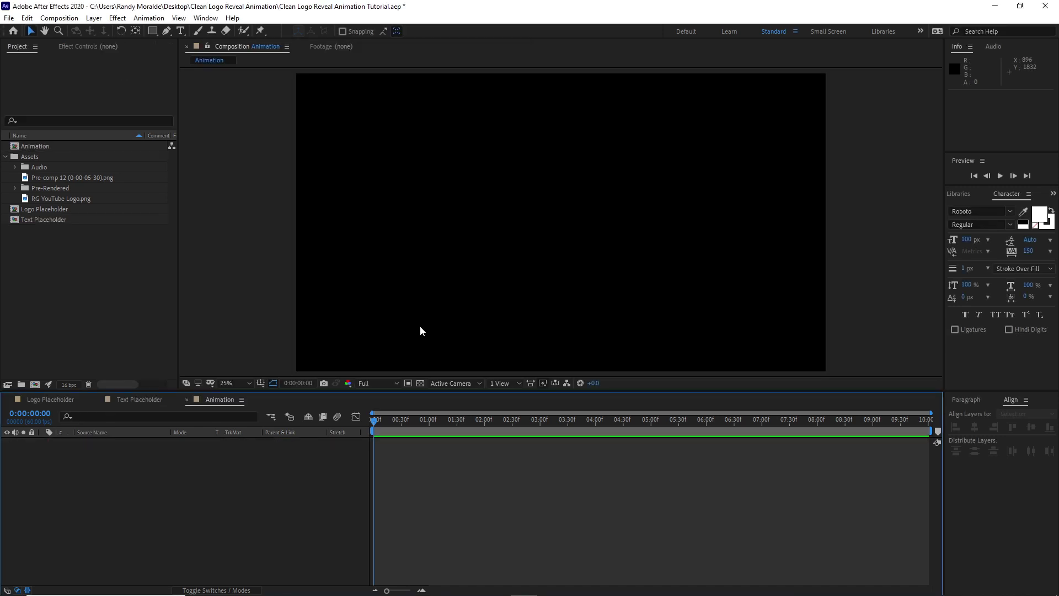
# Create multiple separate compositions from the six image sequences in the Pre-Rendered folder
pyautogui.click(14, 187)
pyautogui.moveTo(24, 200); pyautogui.dragTo(37, 382)
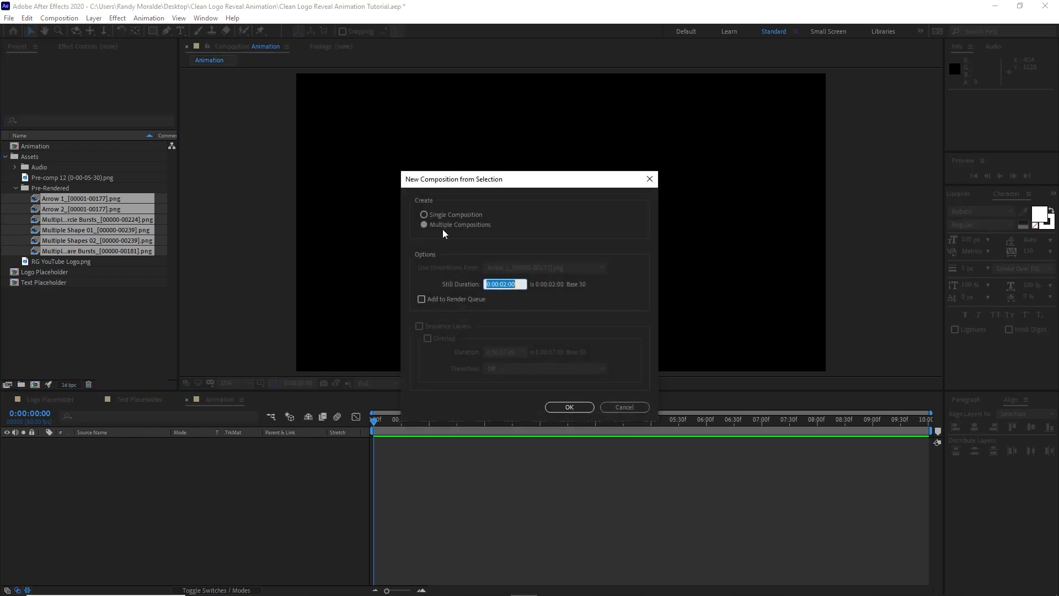
pyautogui.click(572, 409)
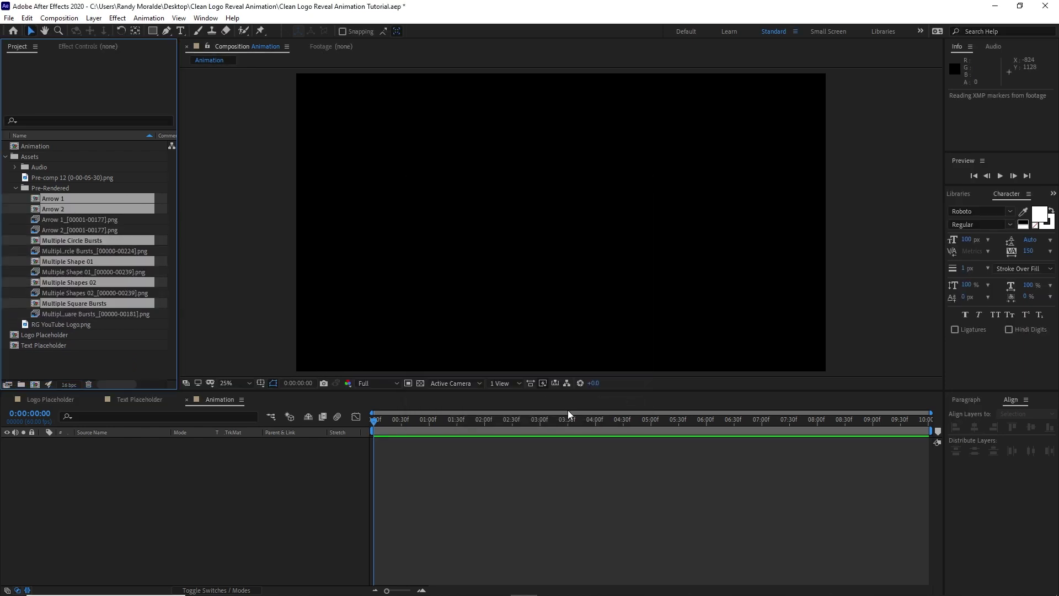
# Create a project folder named Pre-rendered Comps
pyautogui.click(21, 384)
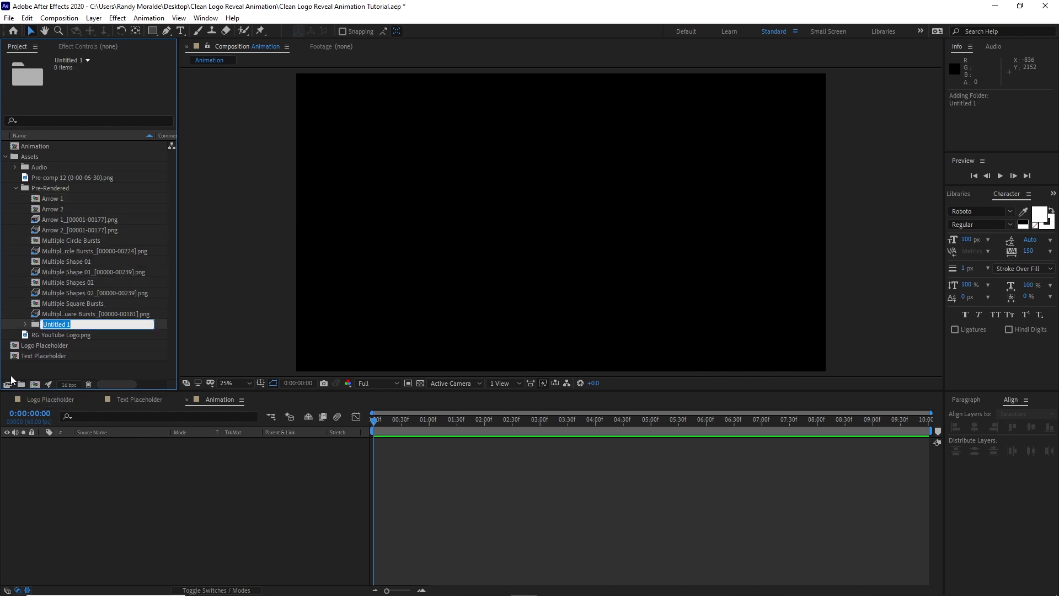
pyautogui.write('Pre-rendered Comps')
pyautogui.click(34, 364)
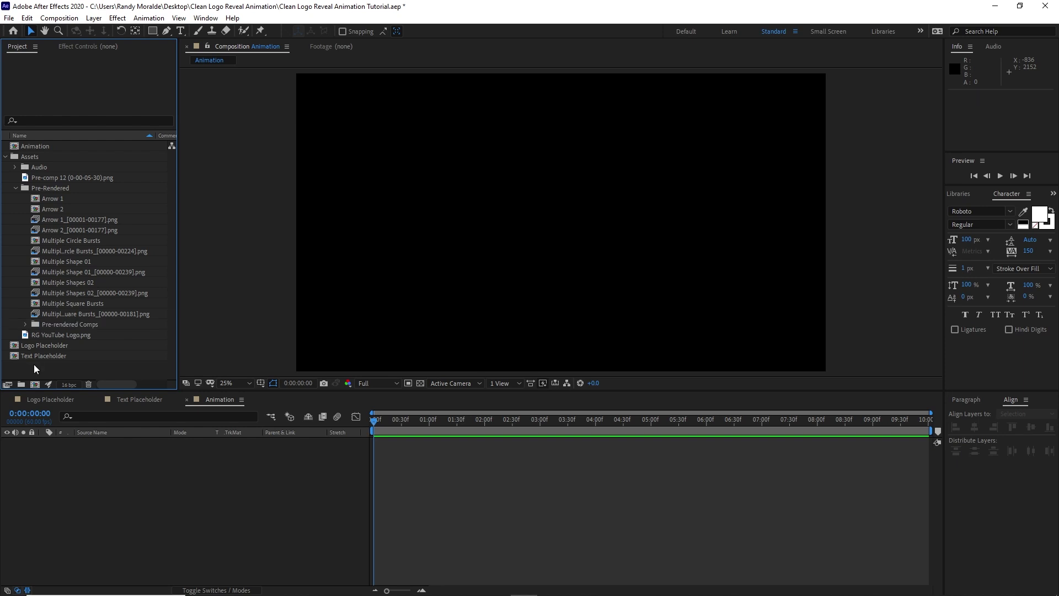
# Move the six sequence compositions into Pre-rendered Comps, and place that folder at the project's top level with the Assets folders collapsed
pyautogui.moveTo(22, 200); pyautogui.dragTo(49, 325)
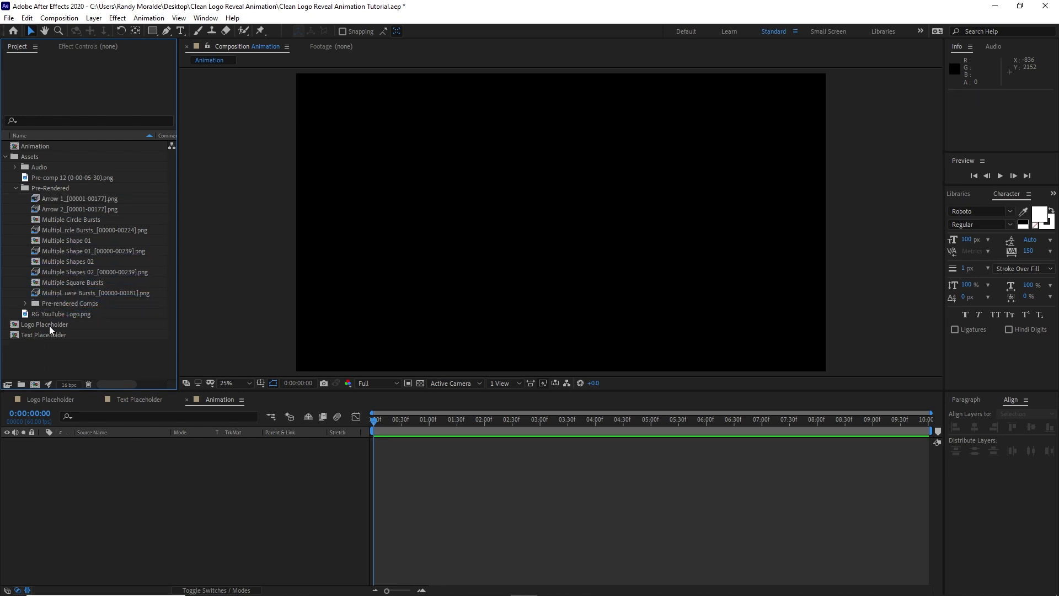
pyautogui.moveTo(52, 283); pyautogui.dragTo(55, 303)
pyautogui.moveTo(59, 259); pyautogui.dragTo(66, 283)
pyautogui.moveTo(60, 222); pyautogui.dragTo(58, 314)
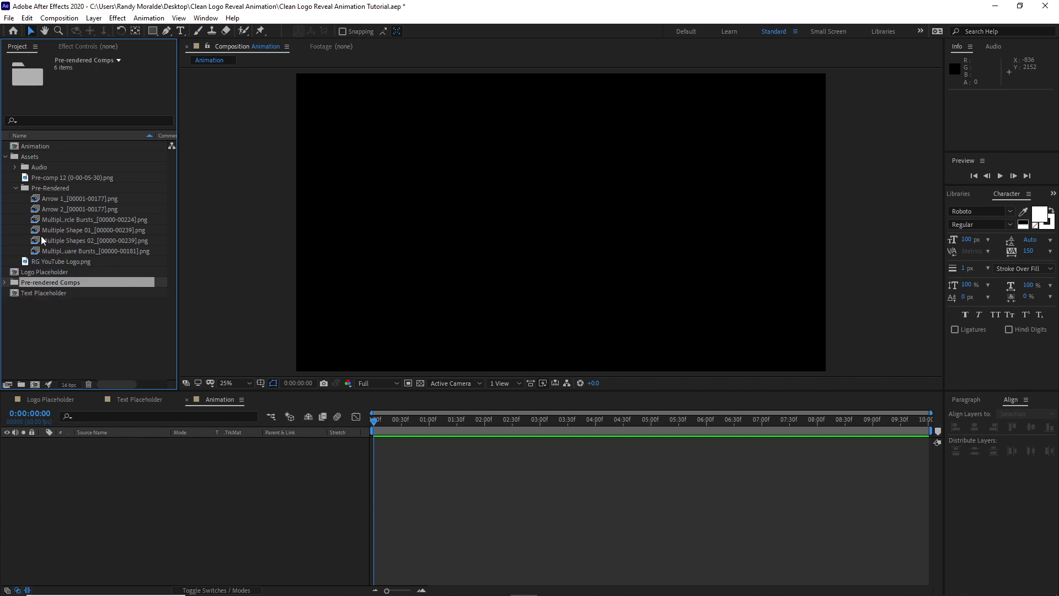
pyautogui.click(16, 188)
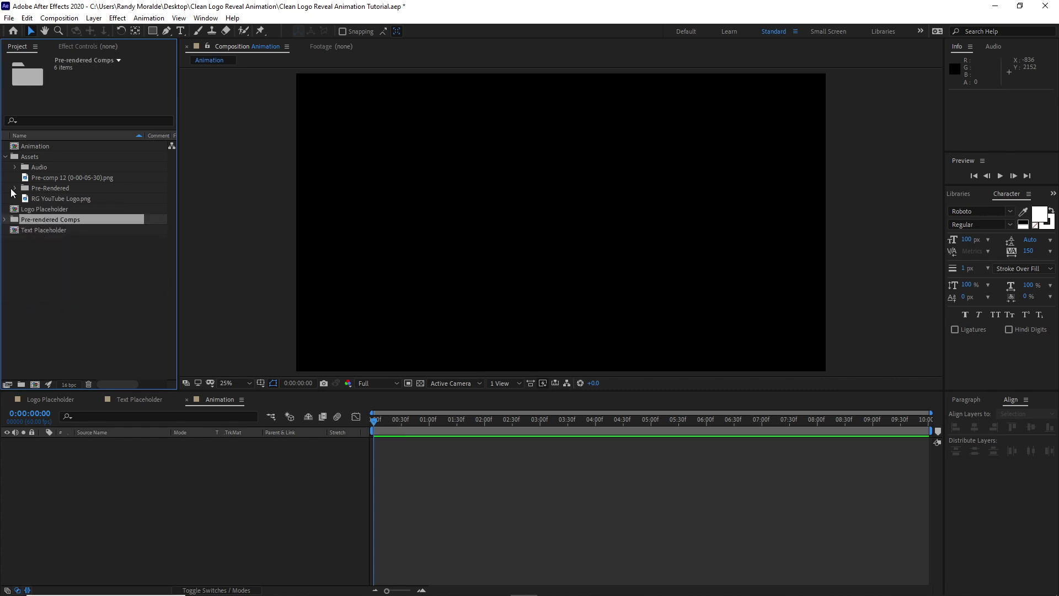
pyautogui.click(5, 157)
# Add a shape layer to the Animation composition and draw a rectangle about 404 × 384 px above and left of the center
pyautogui.click(434, 536)
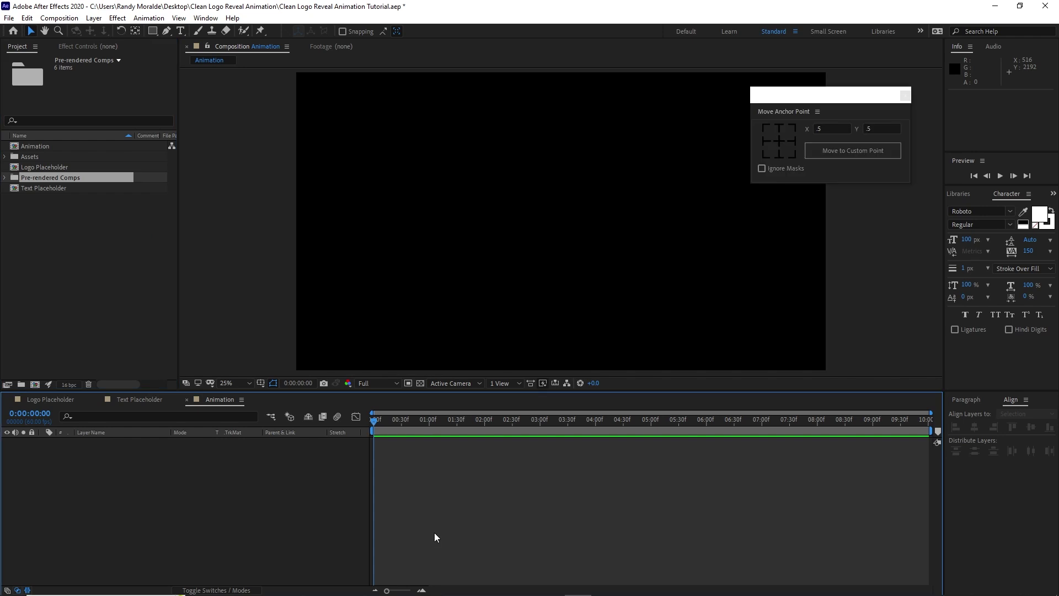
pyautogui.click(93, 17)
pyautogui.moveTo(110, 32)
pyautogui.click(293, 91)
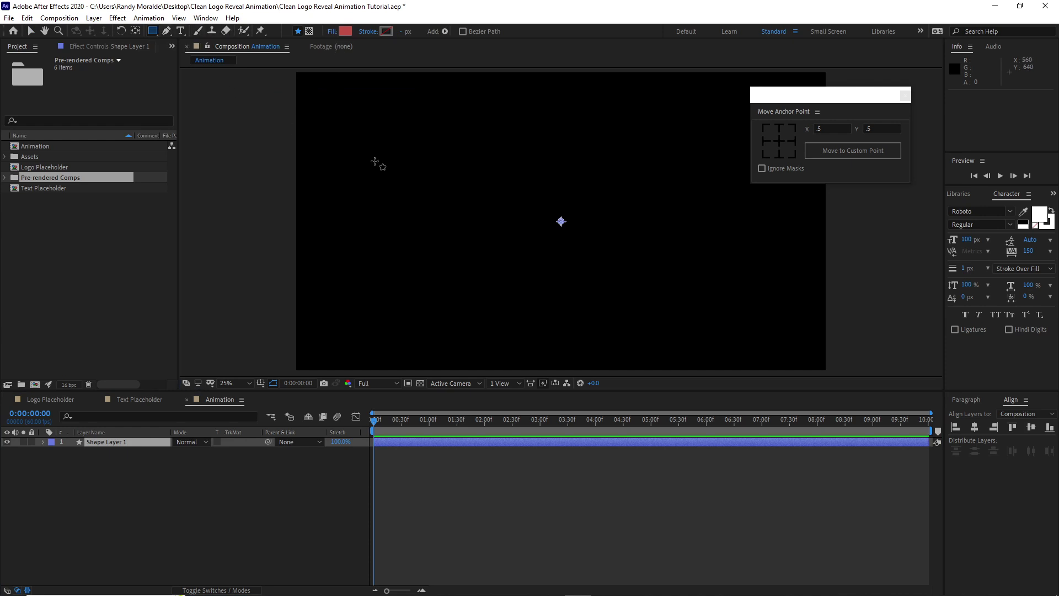
pyautogui.moveTo(461, 160); pyautogui.dragTo(517, 214)
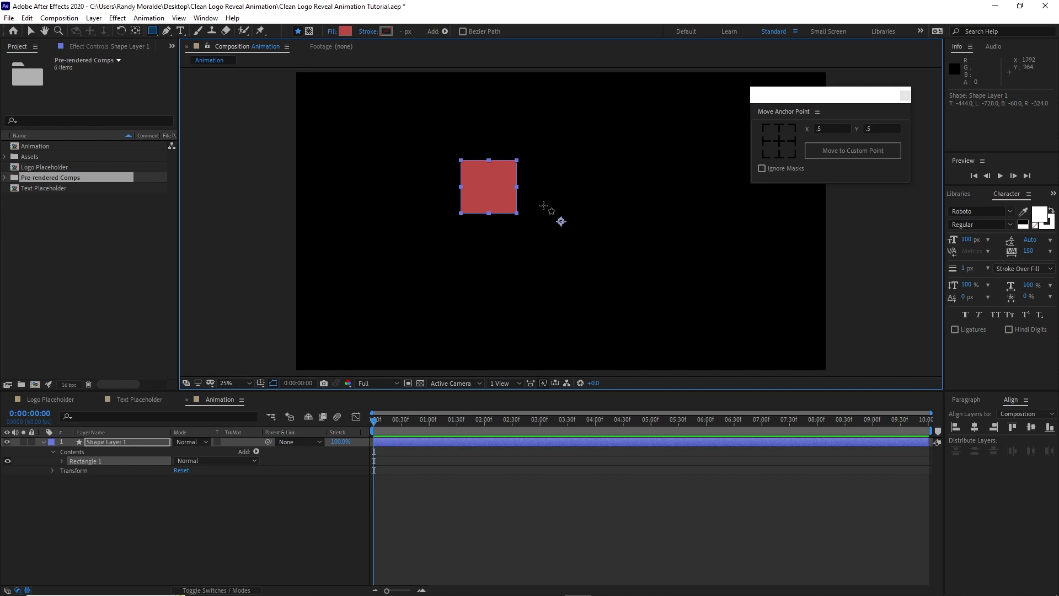
# Center the shape layer's anchor point on the rectangle and align the layer to the composition's horizontal and vertical center
pyautogui.click(779, 139)
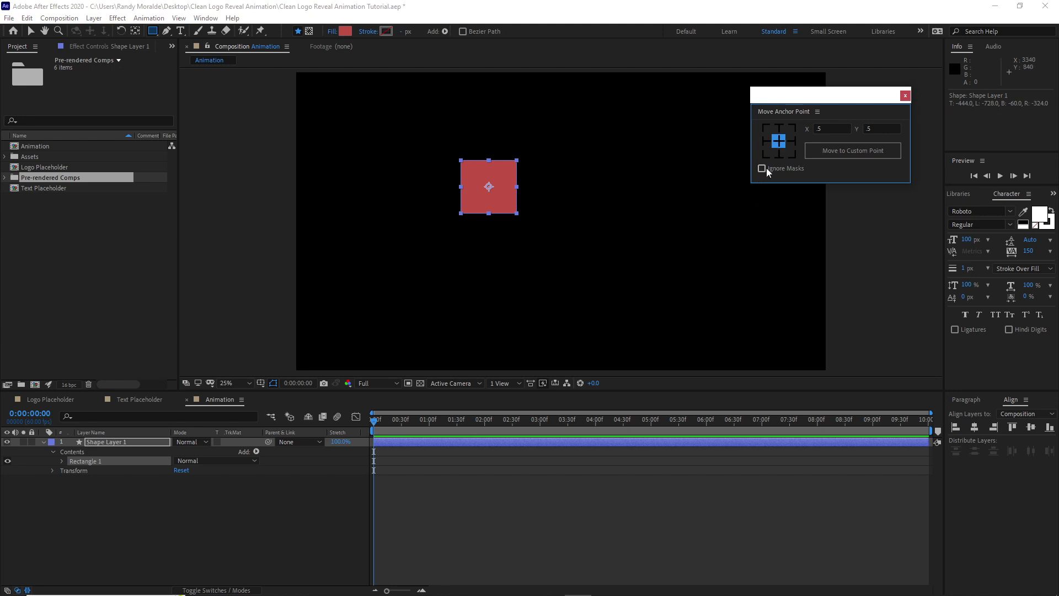
pyautogui.click(974, 427)
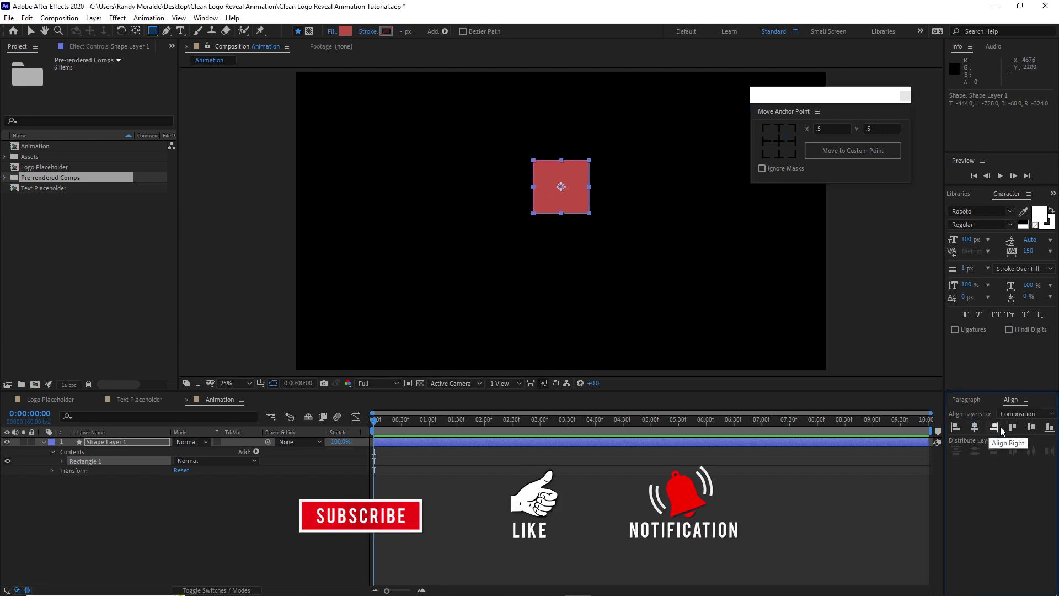
pyautogui.click(1030, 426)
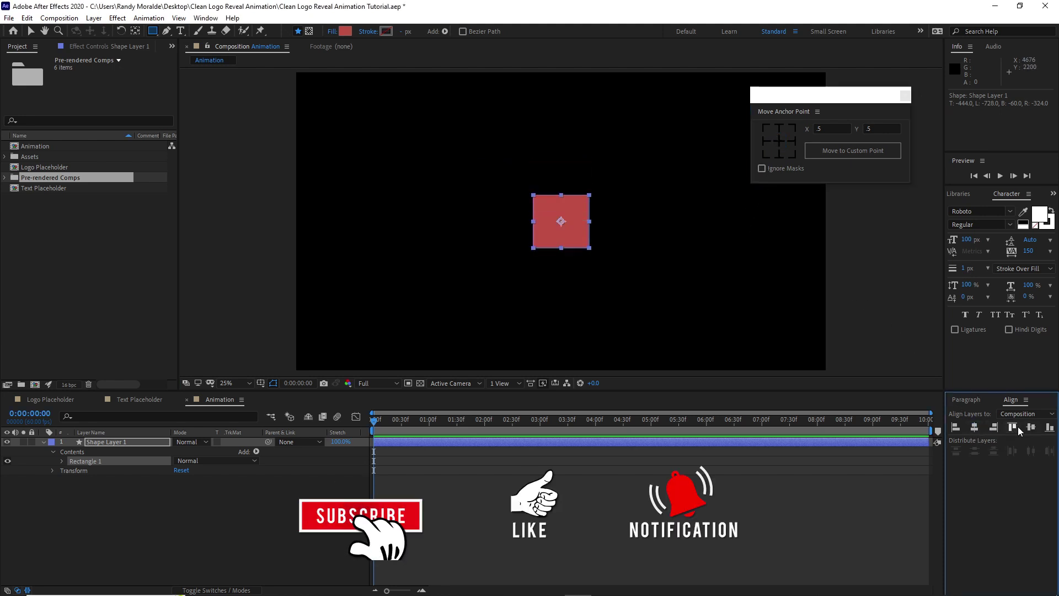
# Set the rectangle path's size to 820 × 820 and its roundness to 430
pyautogui.click(64, 460)
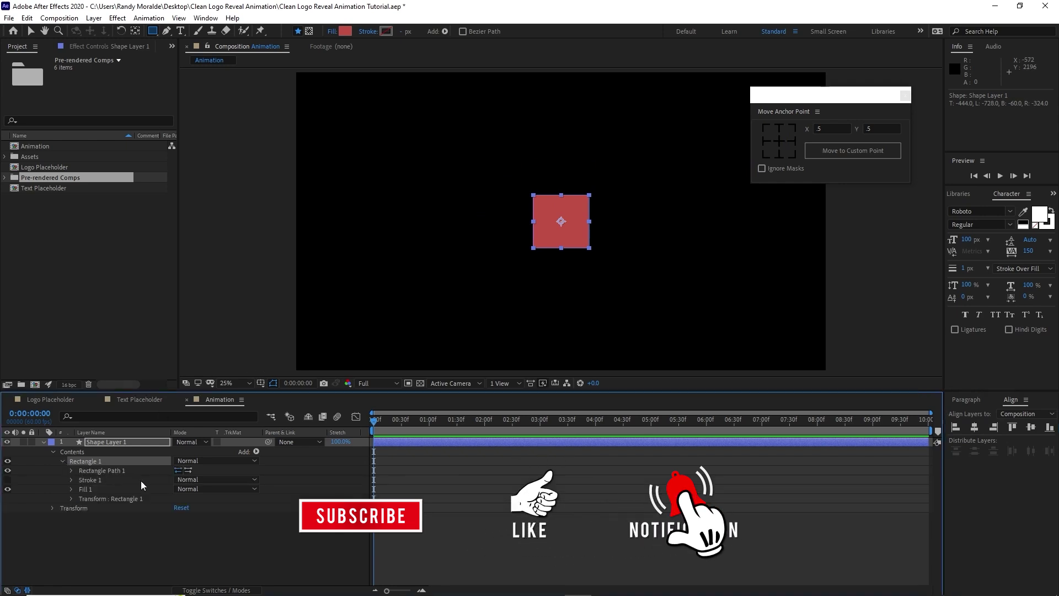
pyautogui.click(70, 471)
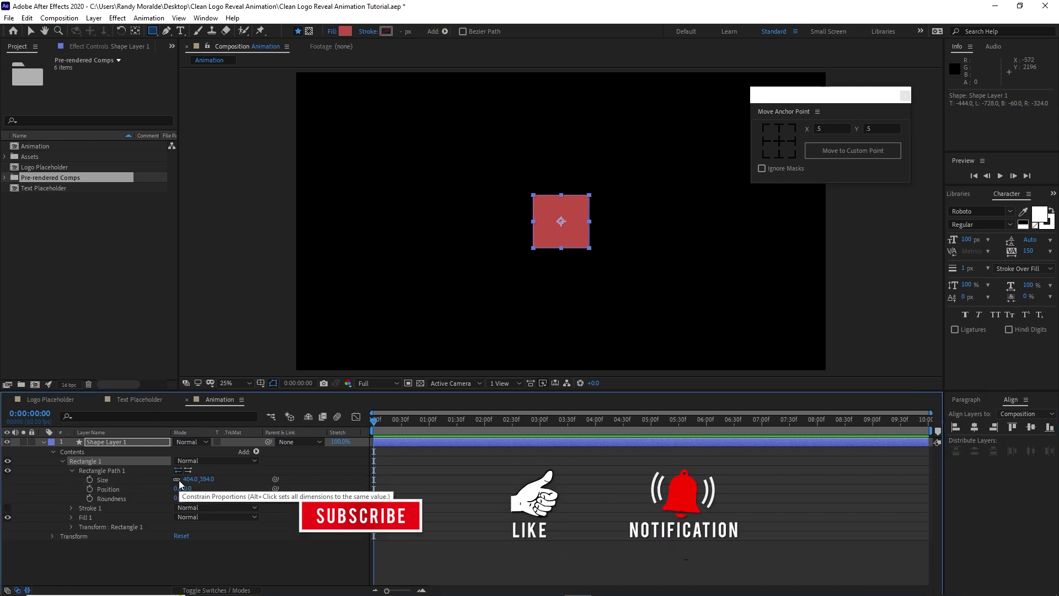
pyautogui.click(191, 479)
pyautogui.write('82')
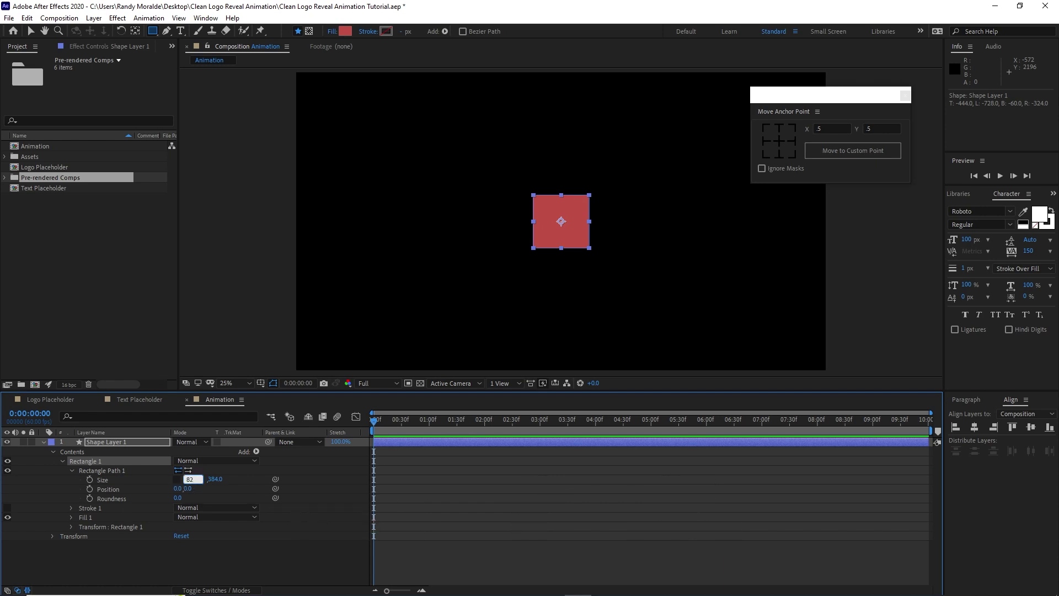
pyautogui.write('0')
pyautogui.press('Tab')
pyautogui.write('82')
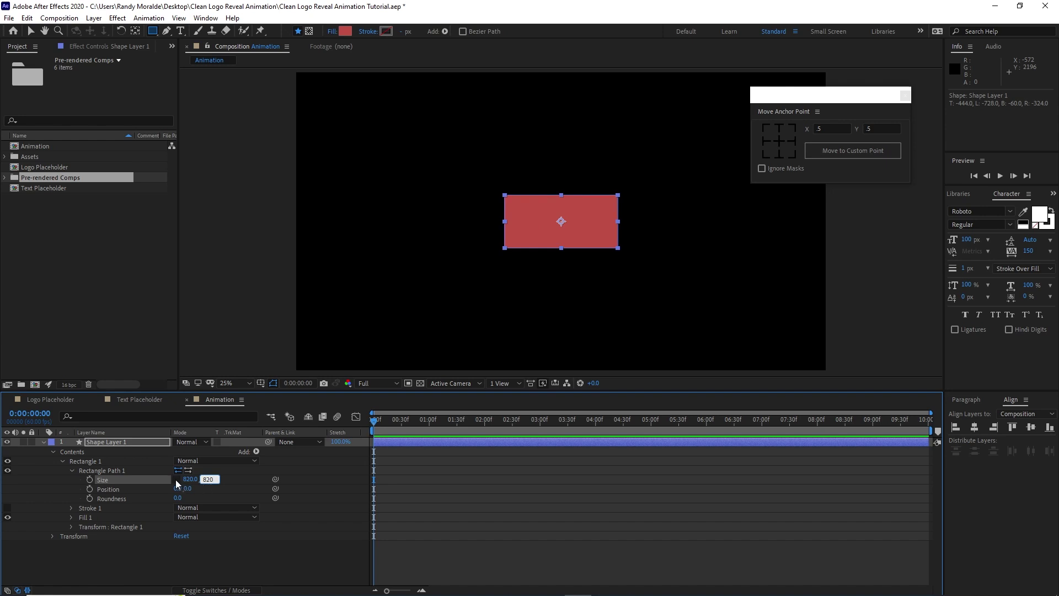
pyautogui.press('Return')
pyautogui.click(176, 498)
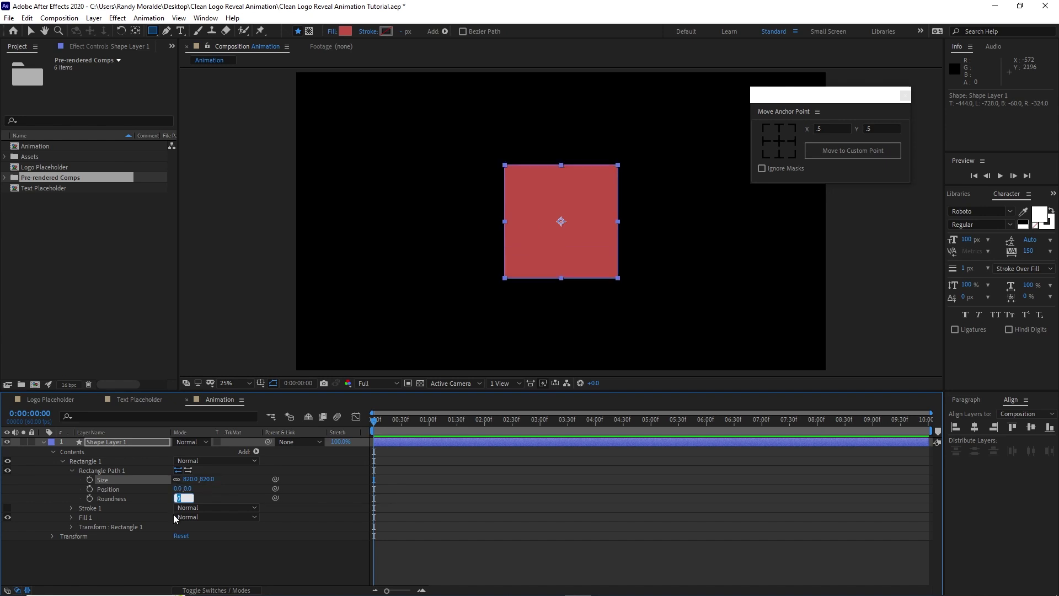
pyautogui.write('430')
# Keyframe Stroke 1's width in Shape Layer 1 at 436 on the first frame and 504 shortly before the two-second mark
pyautogui.click(70, 508)
pyautogui.click(176, 525)
pyautogui.write('436')
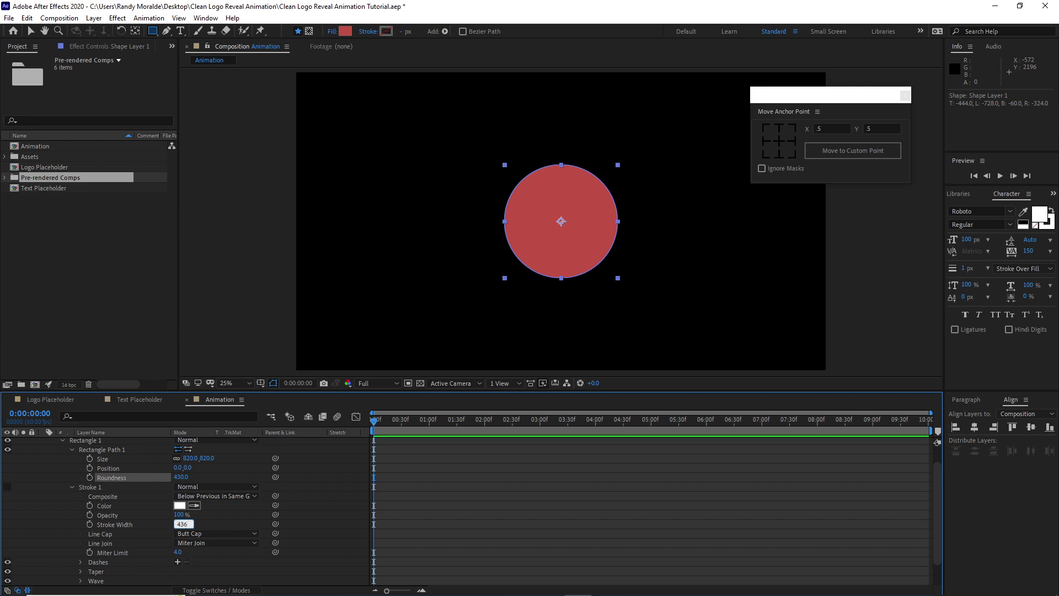
pyautogui.click(90, 524)
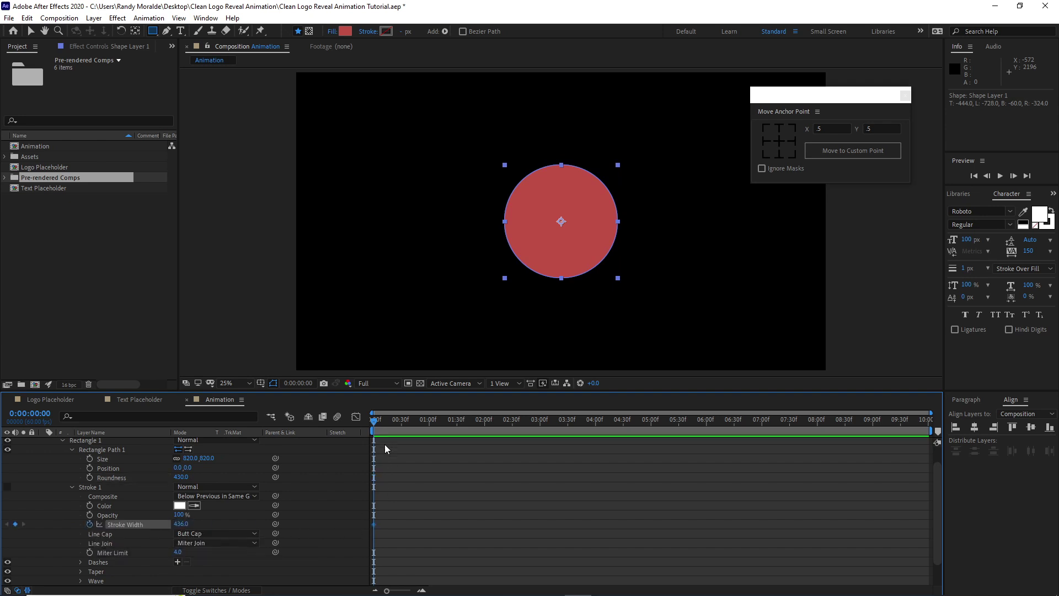
pyautogui.moveTo(373, 424); pyautogui.dragTo(469, 436)
pyautogui.click(183, 524)
pyautogui.write('504')
pyautogui.press('Return')
# Add a 436 Stroke Width keyframe at 0:00:03:07
pyautogui.moveTo(474, 422); pyautogui.dragTo(545, 433)
pyautogui.click(181, 524)
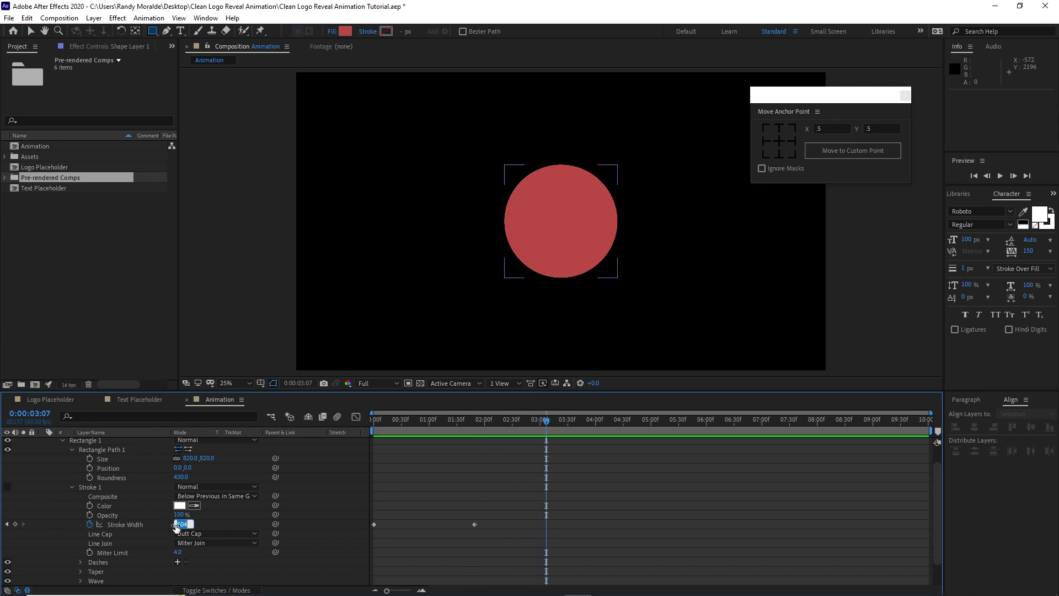
pyautogui.write('436')
pyautogui.click(161, 545)
# Keyframe the scale in Rectangle 1's transform from 4% at the first frame to 300% at 0:00:02:08
pyautogui.scroll(-1, 161, 545)
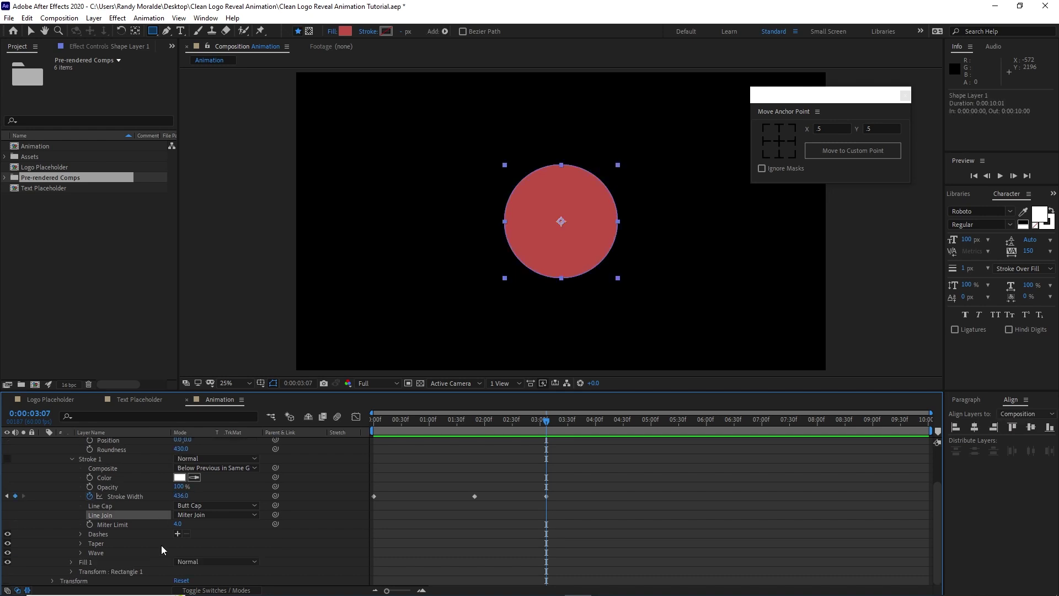
pyautogui.click(71, 571)
pyautogui.moveTo(434, 418); pyautogui.dragTo(368, 428)
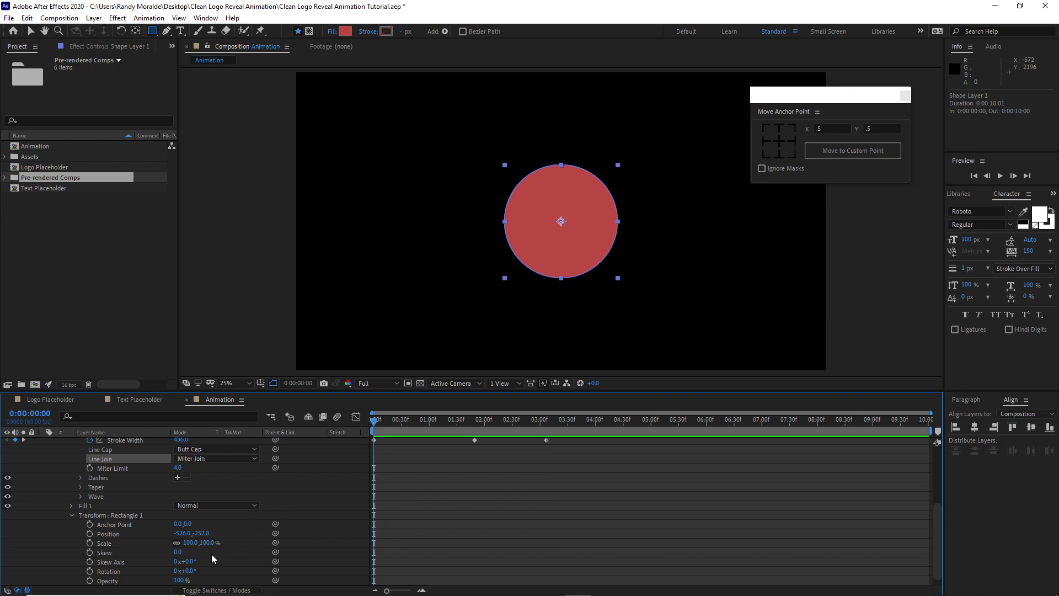
pyautogui.click(188, 542)
pyautogui.write('4')
pyautogui.click(89, 542)
pyautogui.moveTo(374, 422); pyautogui.dragTo(492, 426)
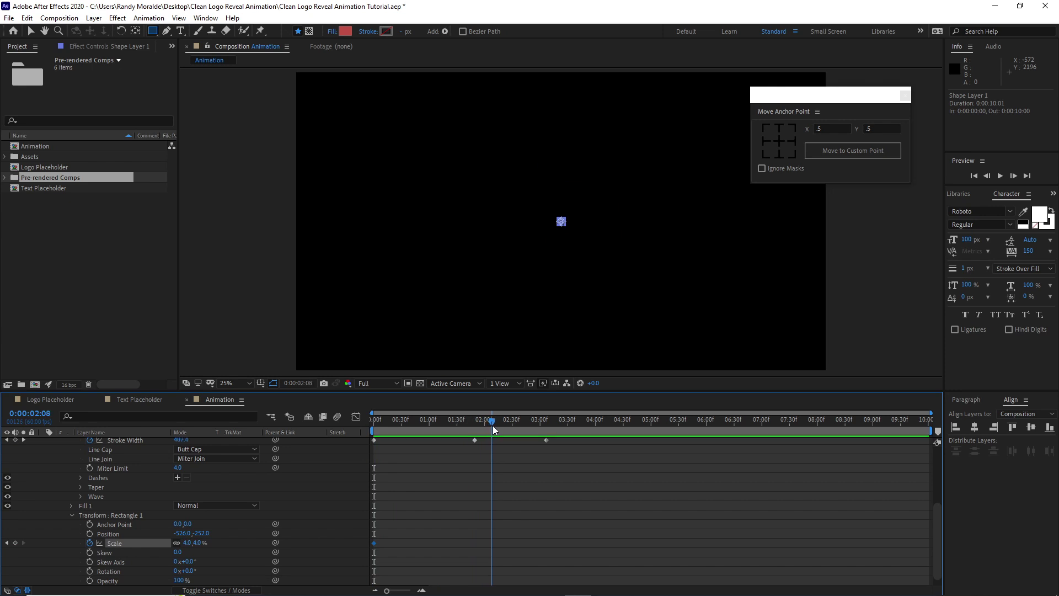
pyautogui.write('00')
# Ease both Scale keyframes and raise the last keyframe's incoming influence to 100% in the speed graph
pyautogui.moveTo(350, 540); pyautogui.dragTo(507, 552)
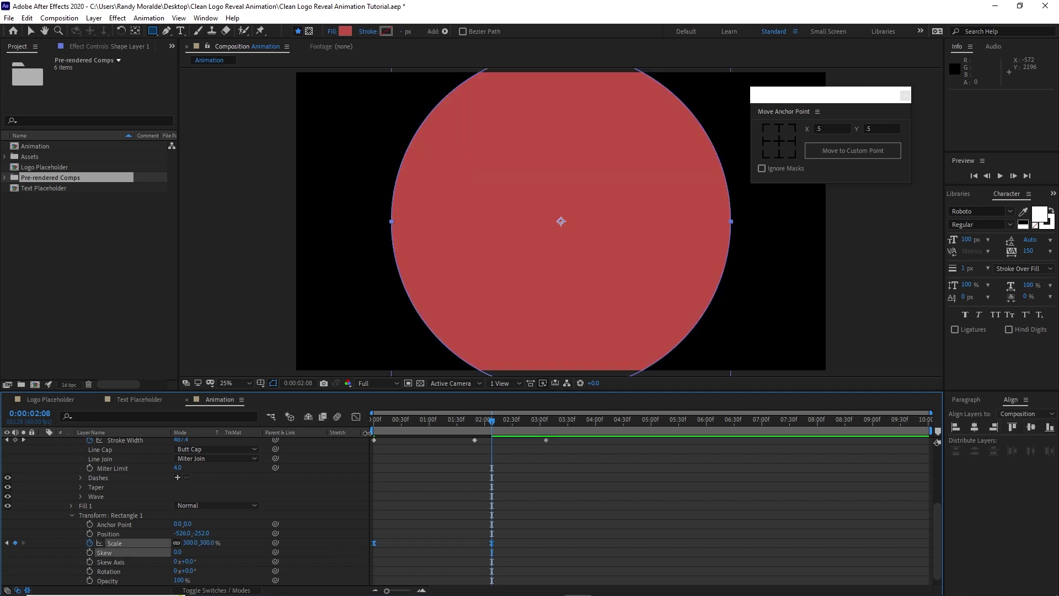
pyautogui.click(357, 418)
pyautogui.moveTo(493, 561); pyautogui.dragTo(408, 564)
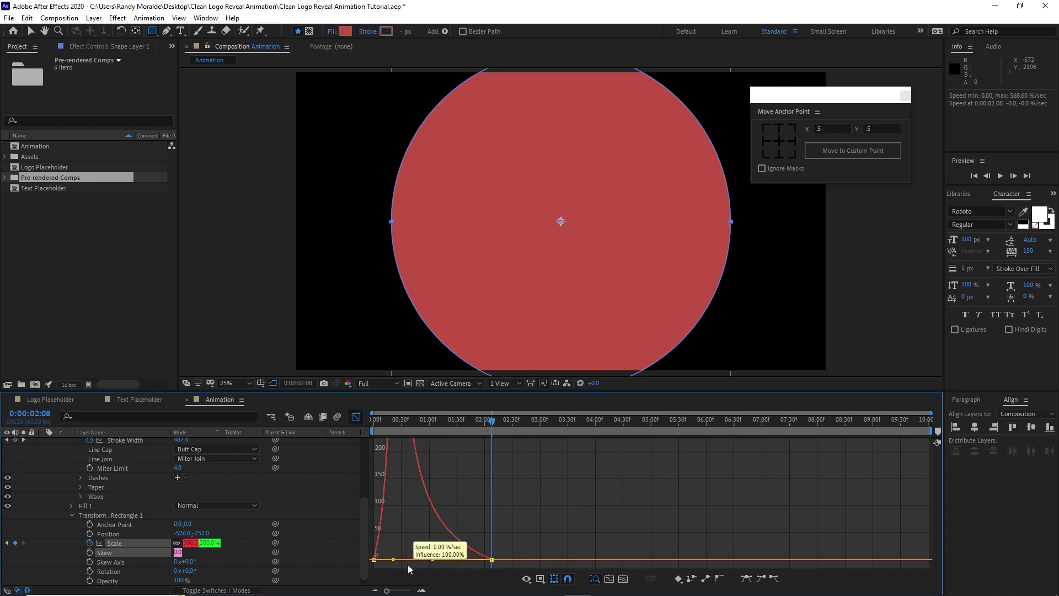
pyautogui.click(356, 418)
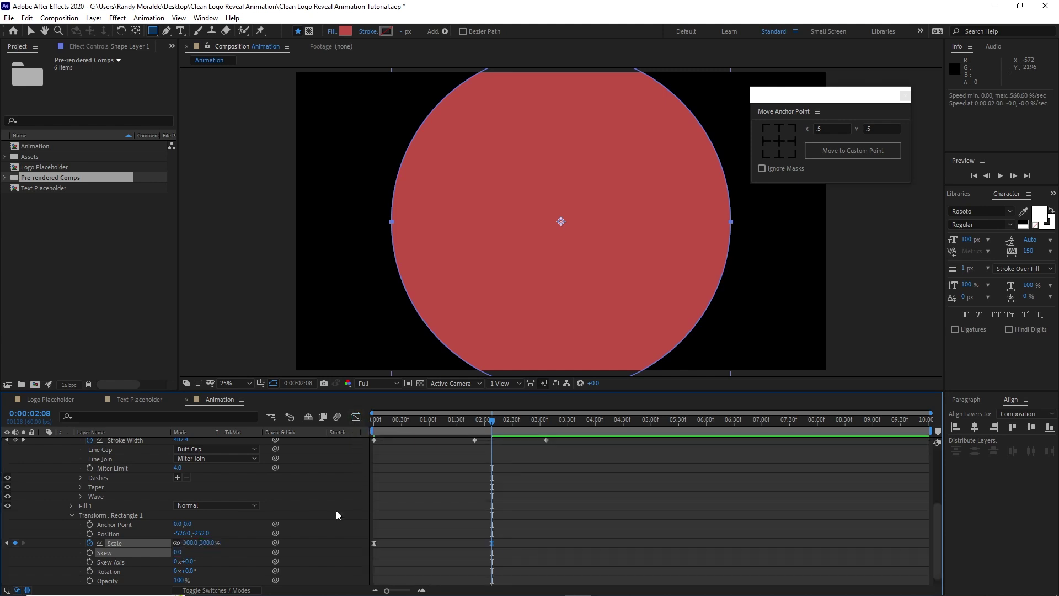
# Collapse all of Shape Layer 1's property groups in the timeline
pyautogui.click(72, 515)
pyautogui.click(72, 459)
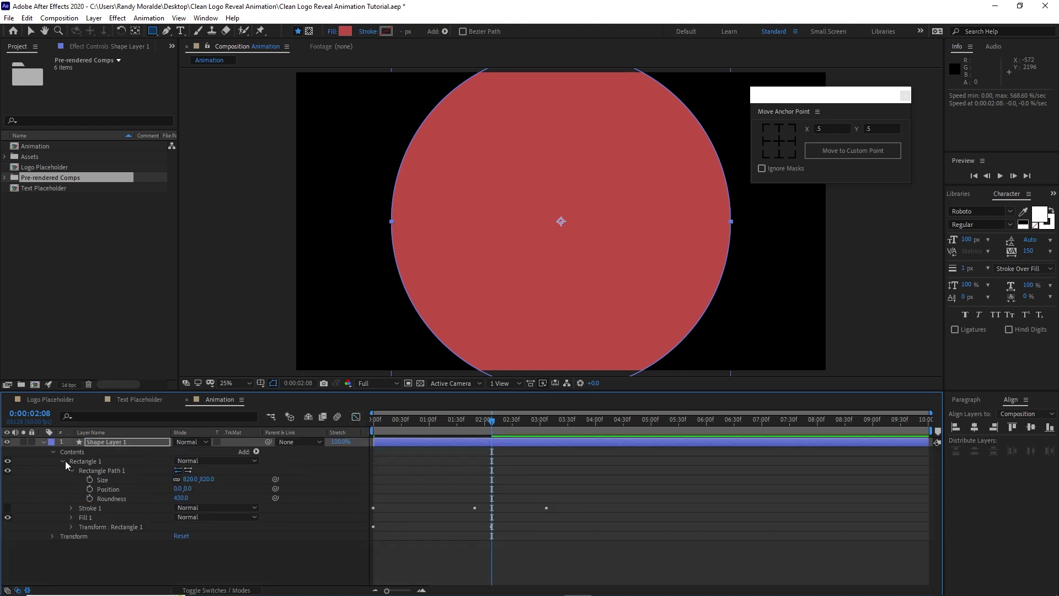
pyautogui.click(61, 460)
pyautogui.click(52, 451)
pyautogui.click(44, 441)
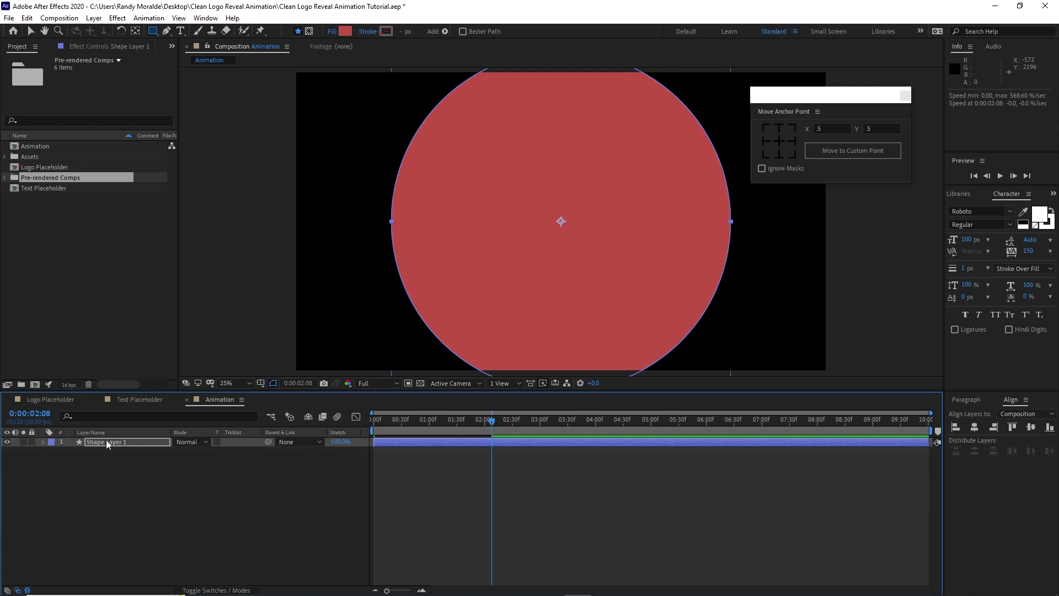
# Duplicate Shape Layer 1 and make the copy start at 0:00:00:08
pyautogui.click(100, 445)
pyautogui.hotkey('ctrl', 'd')
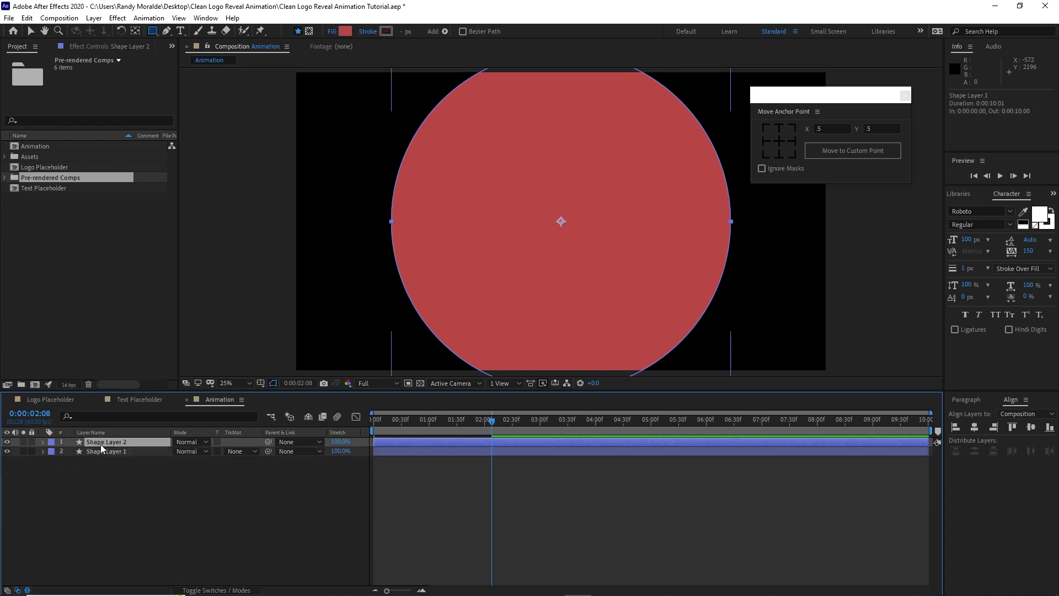
pyautogui.click(395, 421)
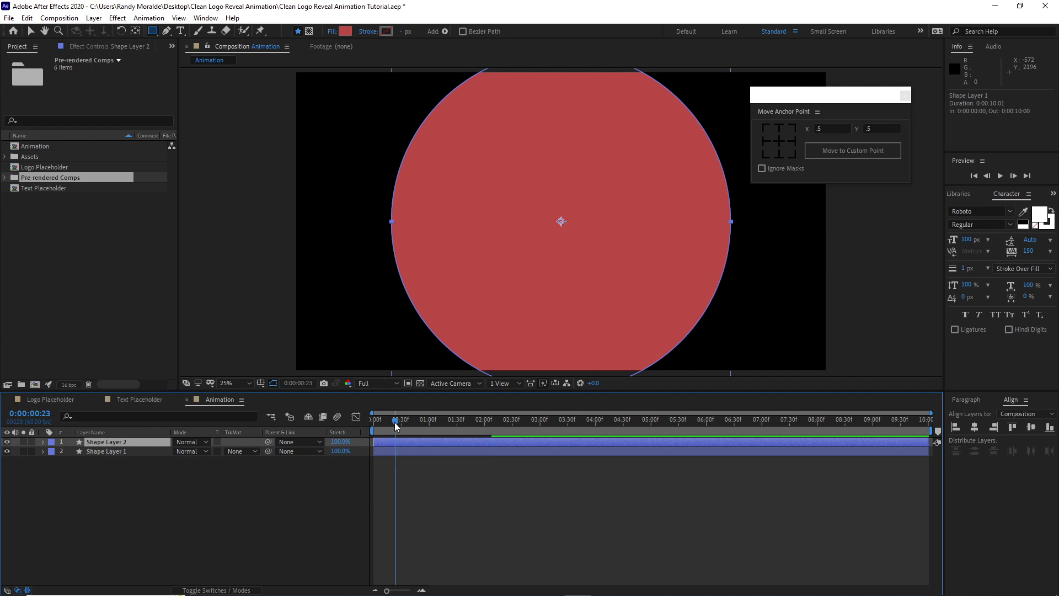
pyautogui.moveTo(395, 425); pyautogui.dragTo(380, 425)
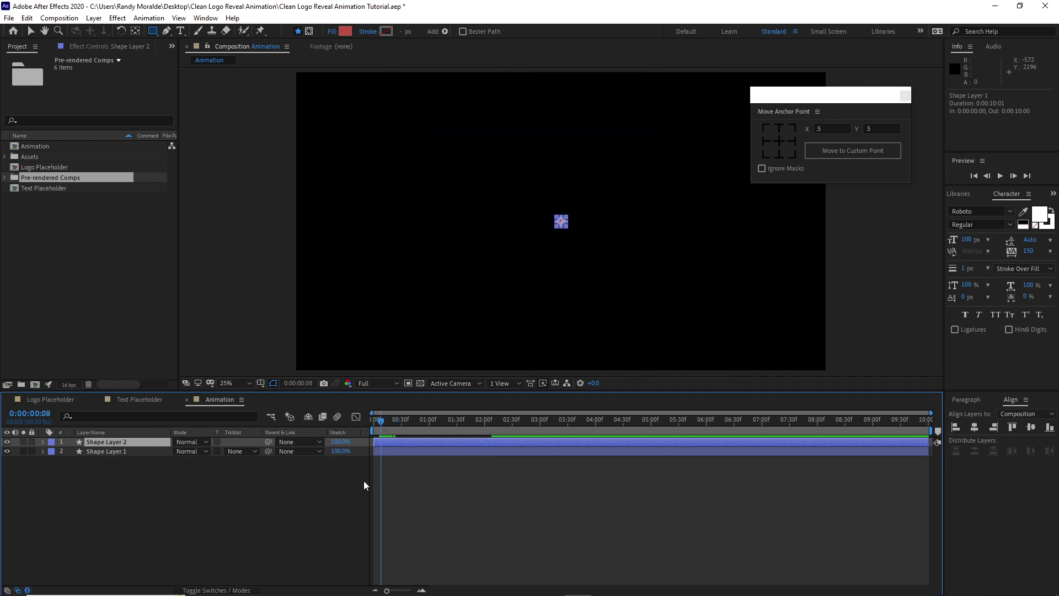
pyautogui.press('[')
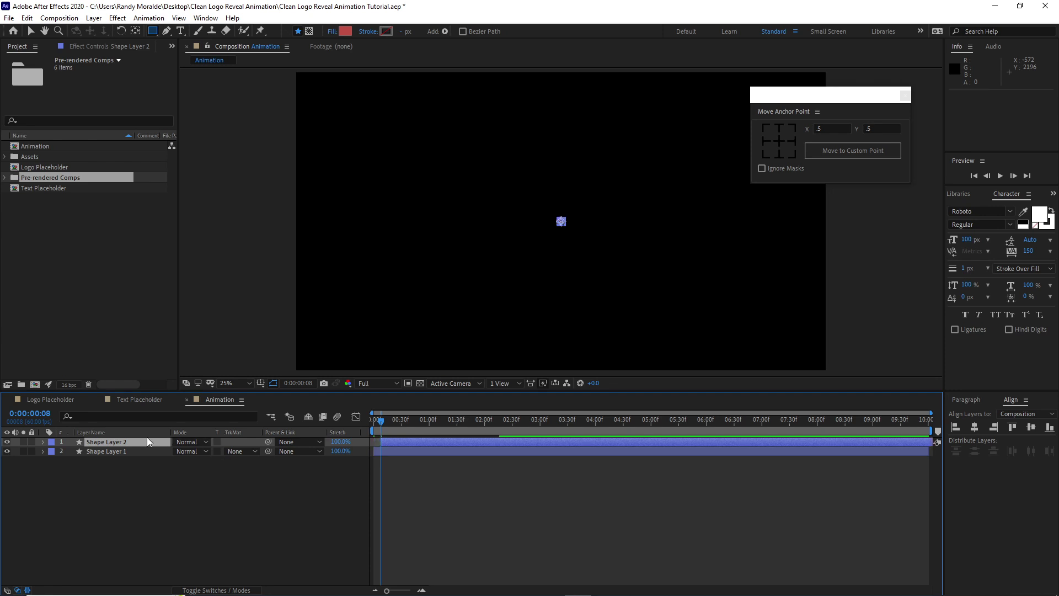
# Set the rectangle path size of Shape Layer 2 to 824 × 824
pyautogui.click(42, 445)
pyautogui.click(52, 453)
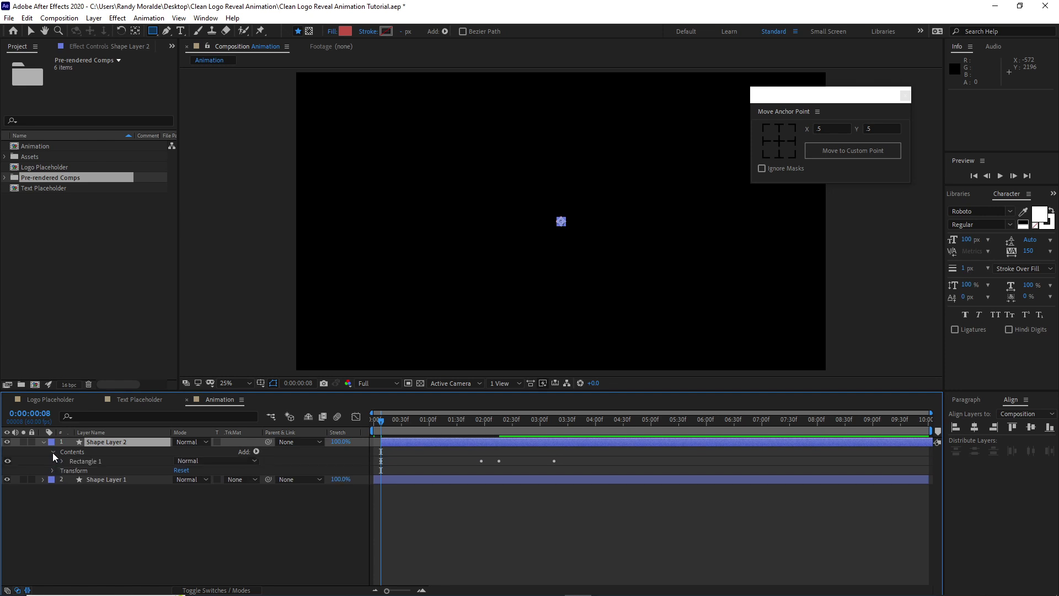
pyautogui.click(61, 463)
pyautogui.click(72, 470)
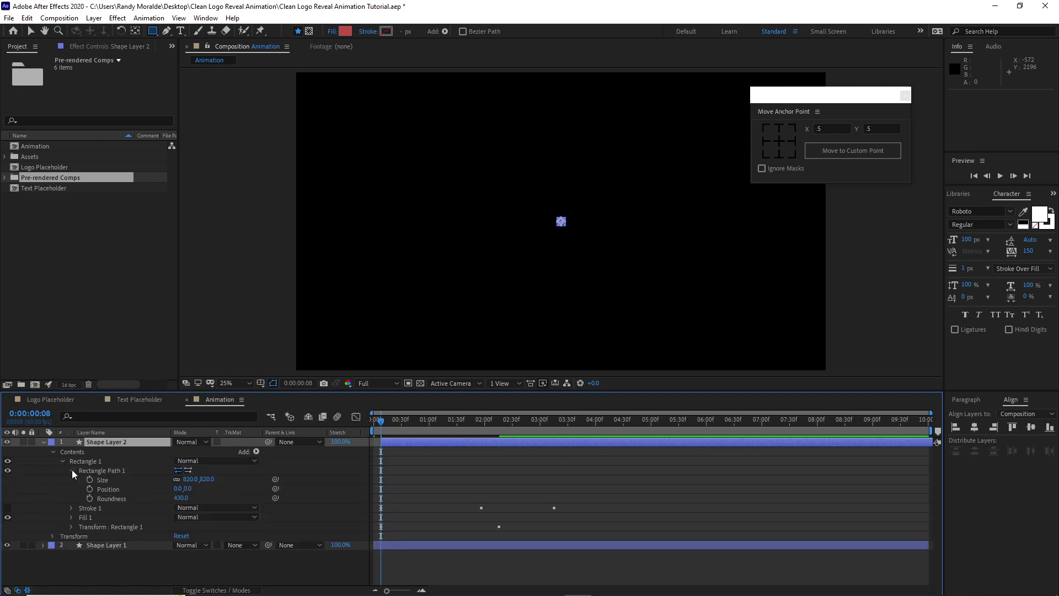
pyautogui.click(189, 479)
pyautogui.write('824')
# Remove the Stroke Width keyframes from Shape Layer 2 and set its stroke width to 447
pyautogui.click(72, 508)
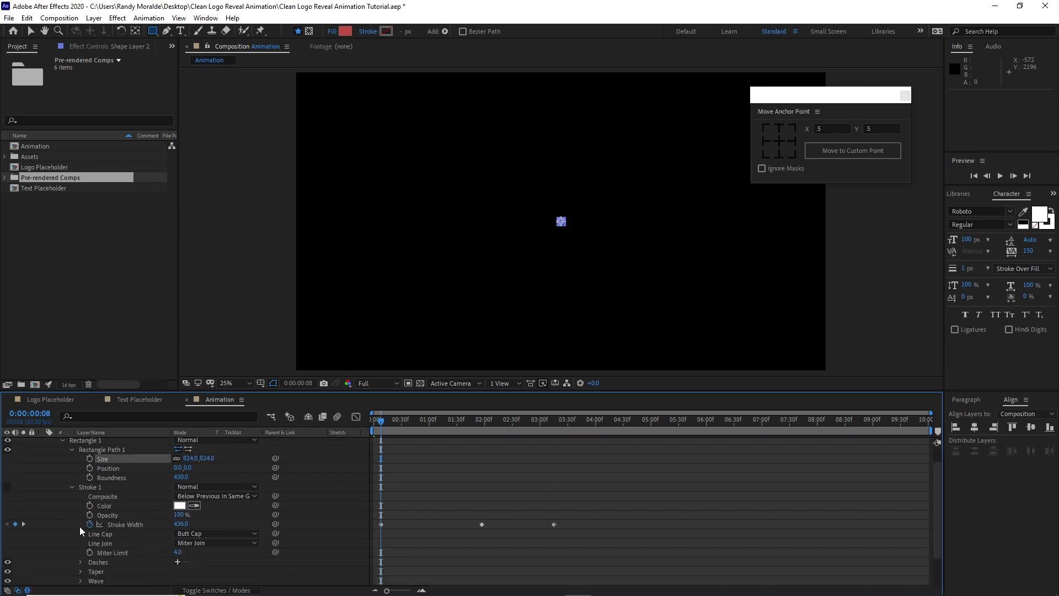
pyautogui.click(89, 523)
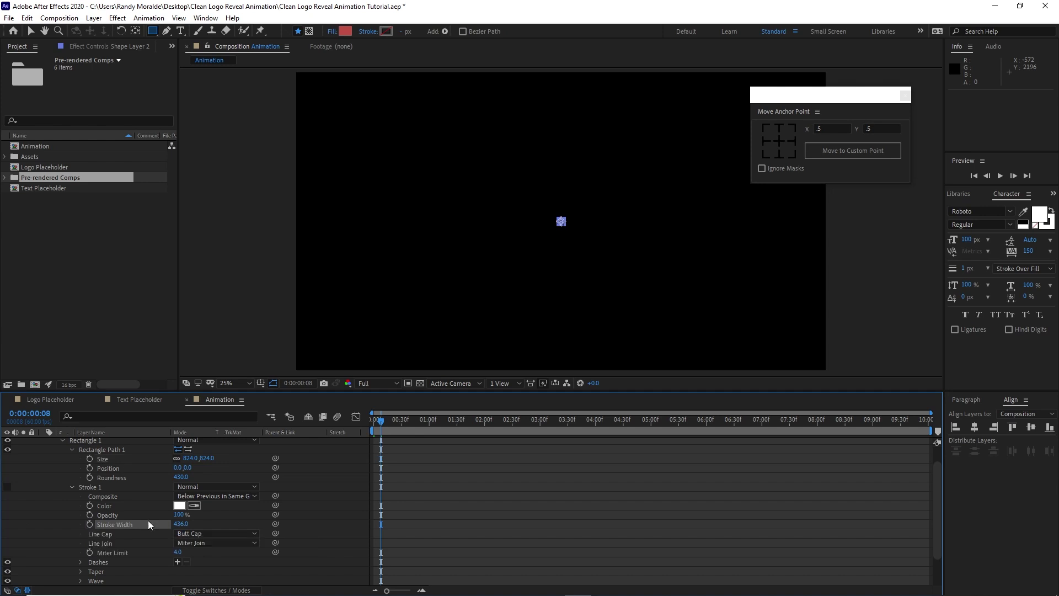
pyautogui.click(181, 524)
pyautogui.write('447')
pyautogui.scroll(-2, 138, 537)
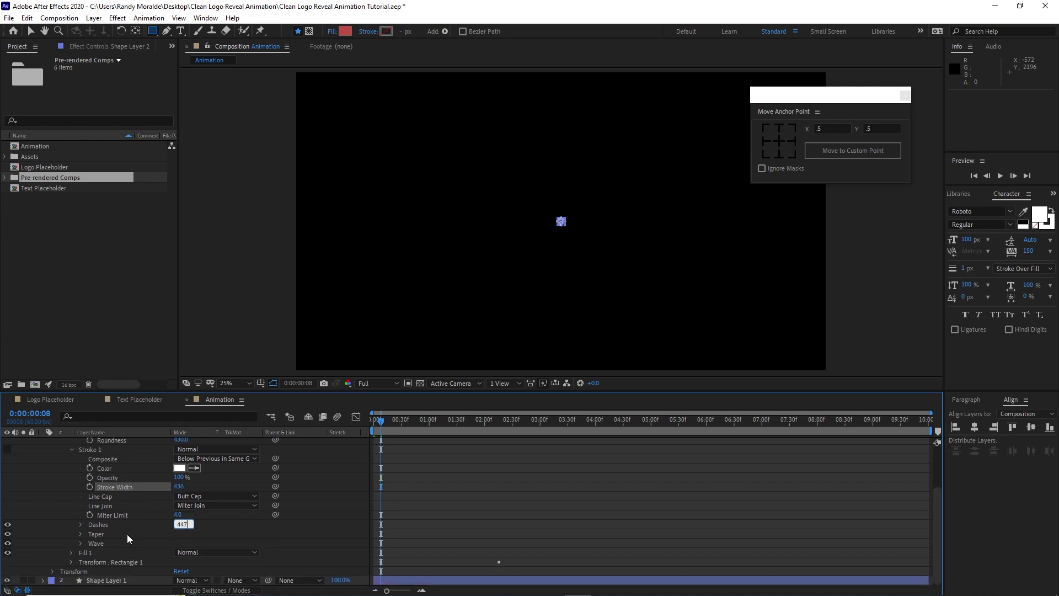
# Move Shape Layer 2's last Scale keyframe to 0:00:03:26
pyautogui.click(72, 562)
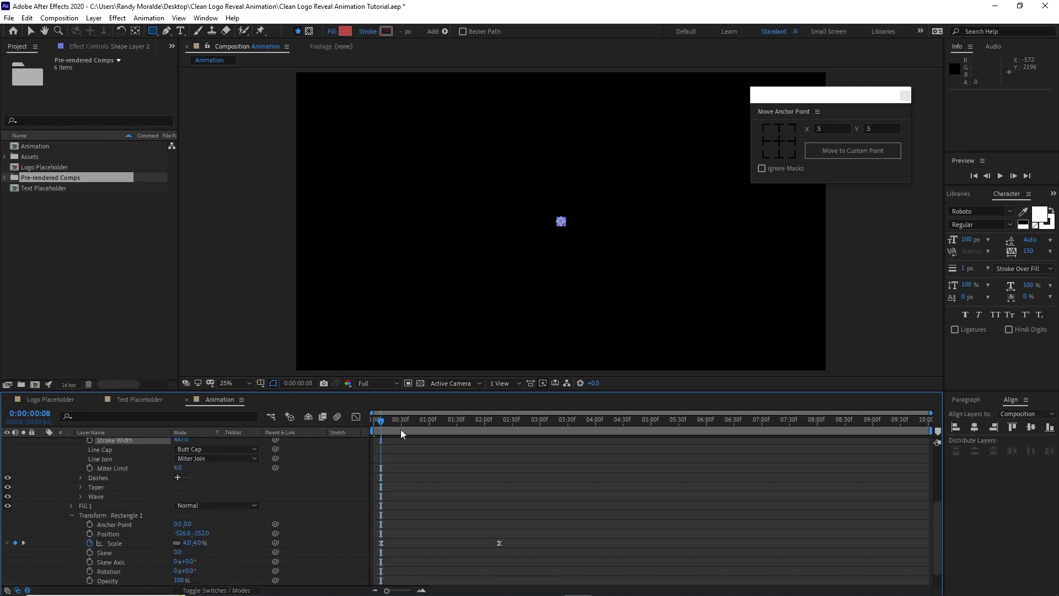
pyautogui.moveTo(383, 420); pyautogui.dragTo(563, 426)
pyautogui.click(499, 542)
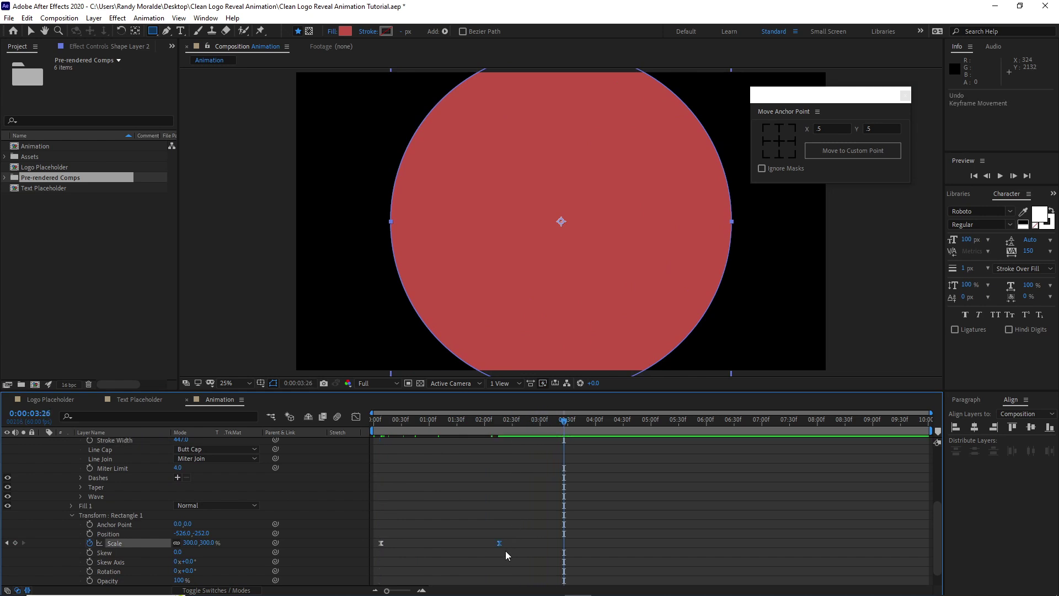
pyautogui.moveTo(500, 545); pyautogui.dragTo(564, 546)
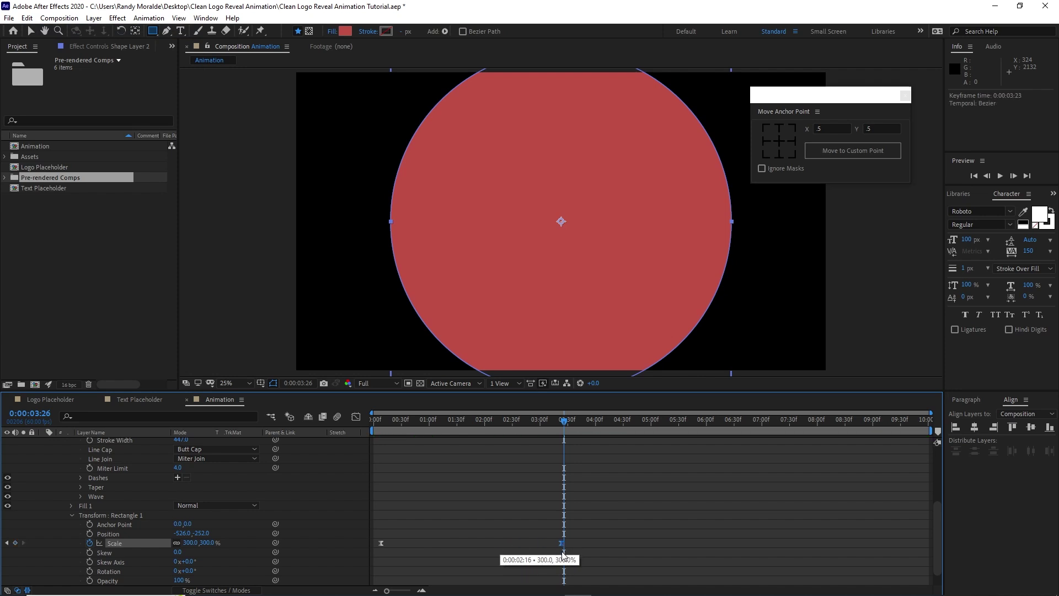
# Set Shape Layer 1's track matte to Alpha Inverted Matte "Shape Layer 2" and collapse Shape Layer 2's properties
pyautogui.scroll(-2, 216, 521)
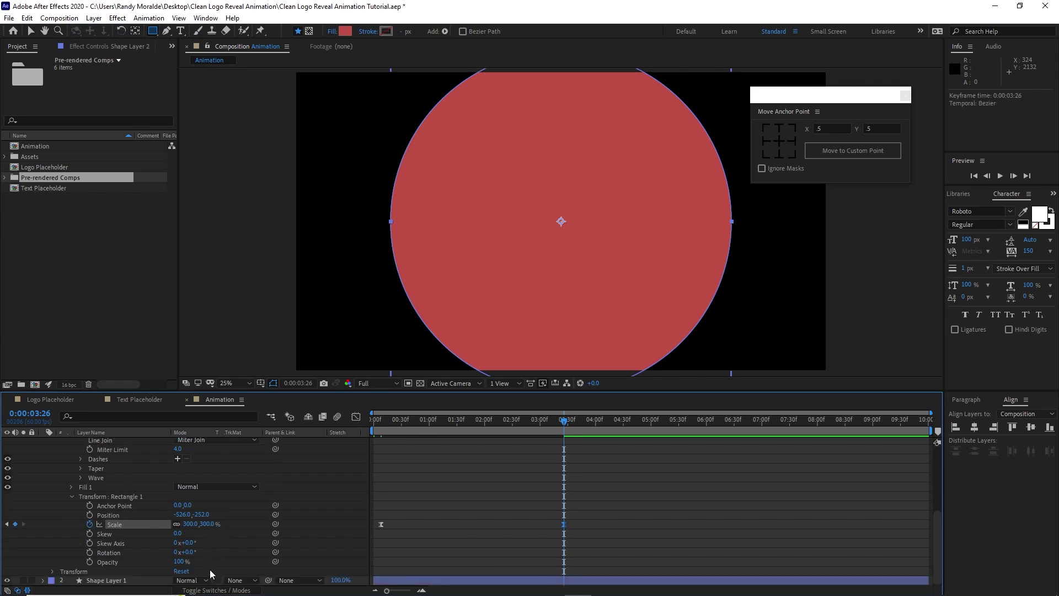
pyautogui.click(255, 585)
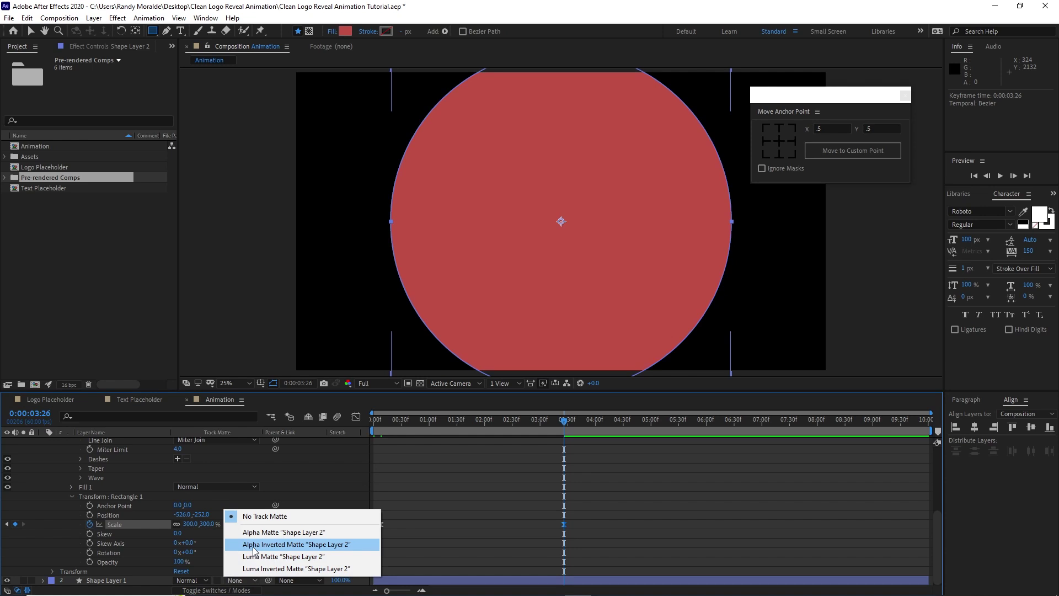
pyautogui.click(254, 545)
pyautogui.moveTo(398, 419); pyautogui.dragTo(577, 431)
pyautogui.click(72, 495)
pyautogui.click(62, 461)
pyautogui.click(52, 451)
pyautogui.click(43, 442)
# Pre-compose both shape layers as "Circular Burst", moving all attributes into the new composition
pyautogui.click(114, 483)
pyautogui.moveTo(115, 462); pyautogui.dragTo(112, 442)
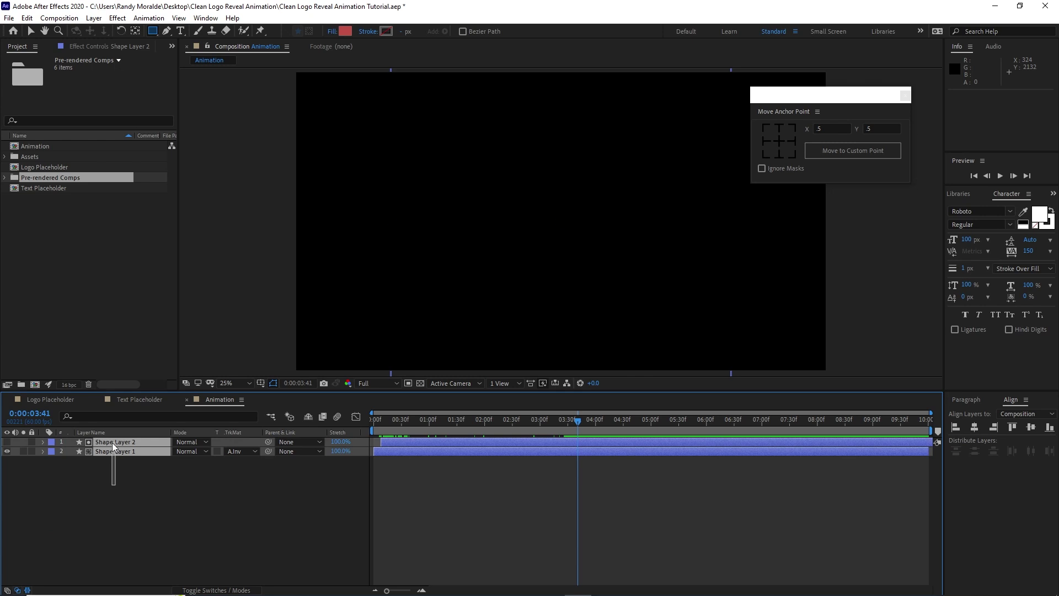
pyautogui.rightClick(113, 442)
pyautogui.click(139, 382)
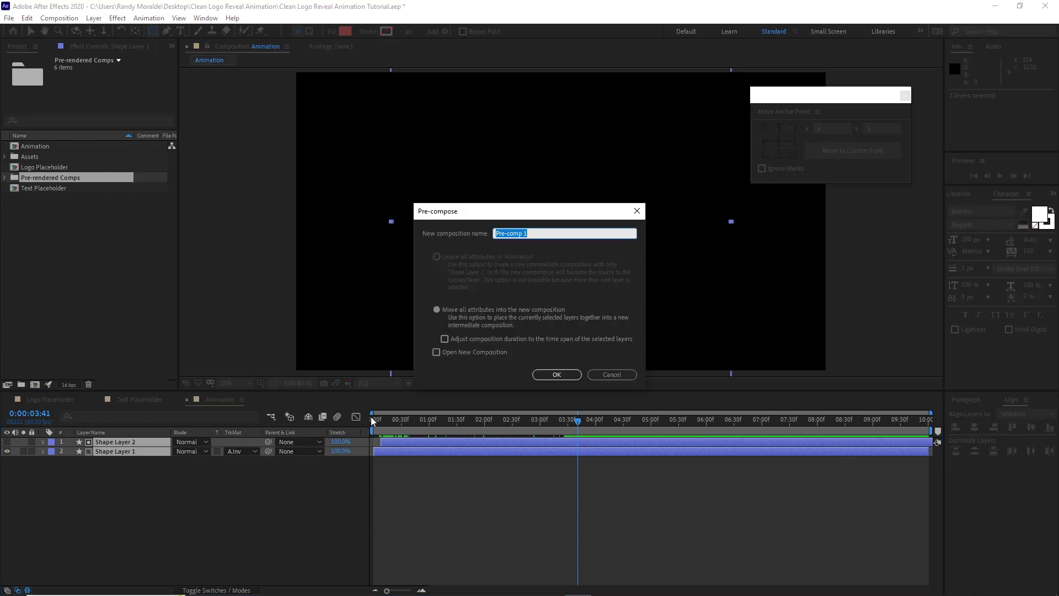
pyautogui.write('Circular Burst')
pyautogui.click(436, 311)
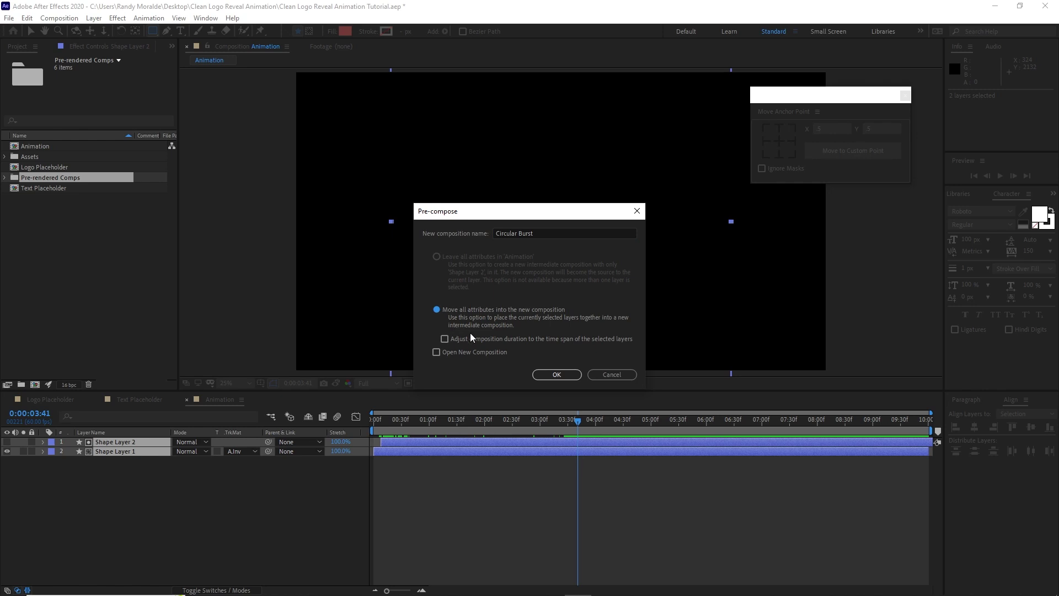
pyautogui.click(577, 375)
# Pre-compose the Circular Burst layer as "Large Circle Burst", moving all attributes into the new composition
pyautogui.rightClick(125, 444)
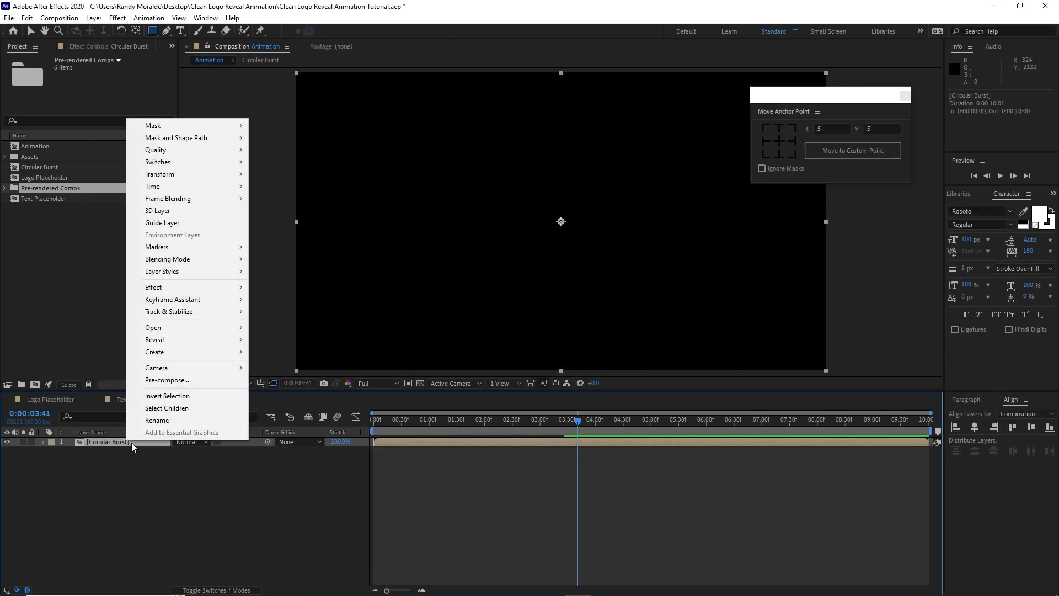
pyautogui.click(149, 382)
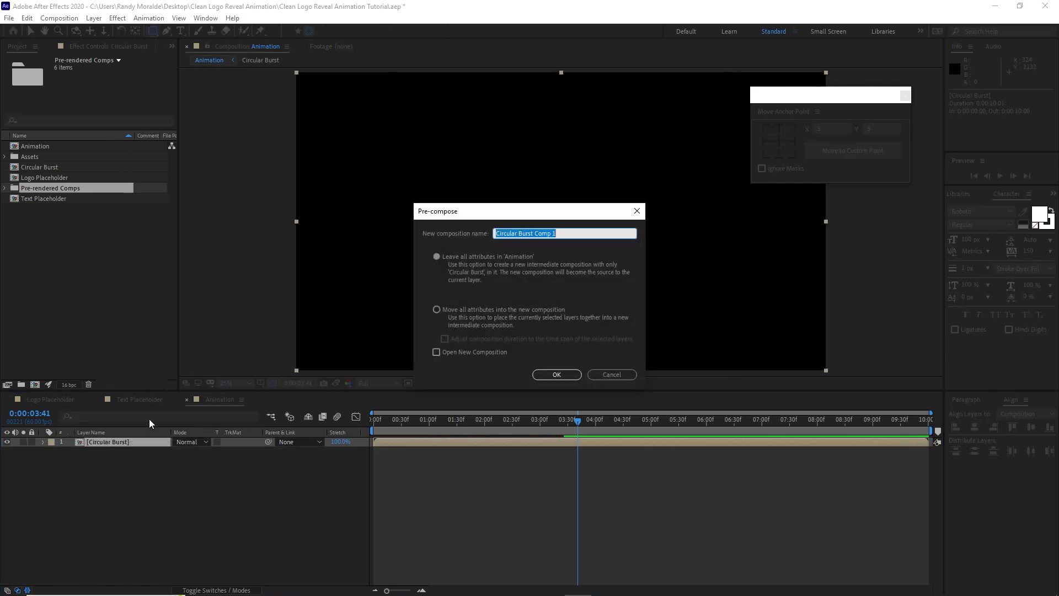
pyautogui.write('Large Circle Bur')
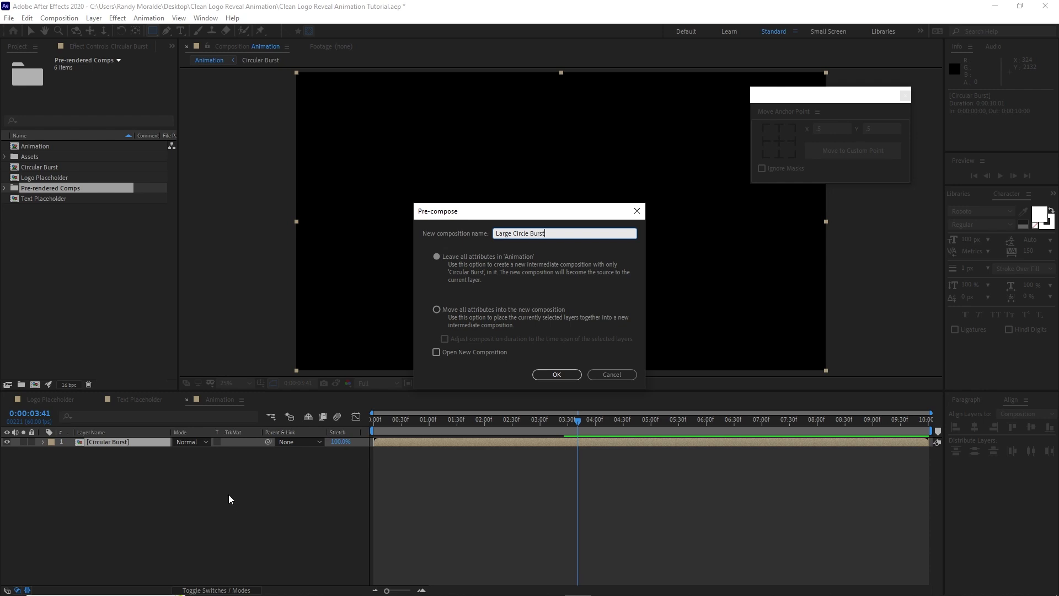
pyautogui.click(437, 309)
pyautogui.click(558, 378)
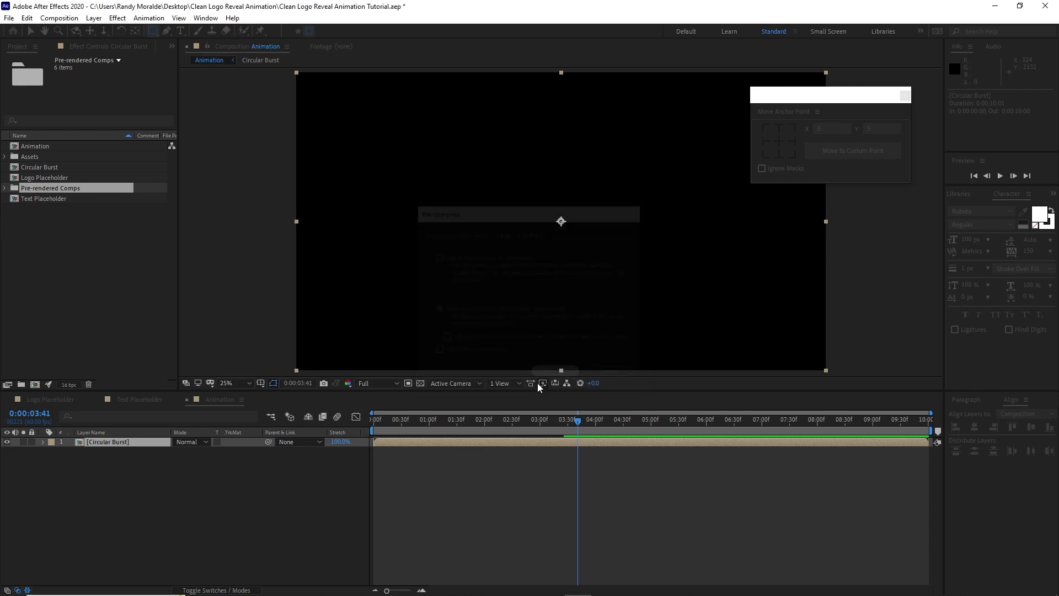
# Duplicate the Large Circle Burst composition in the project and place the copy below the original in the Animation timeline
pyautogui.click(29, 178)
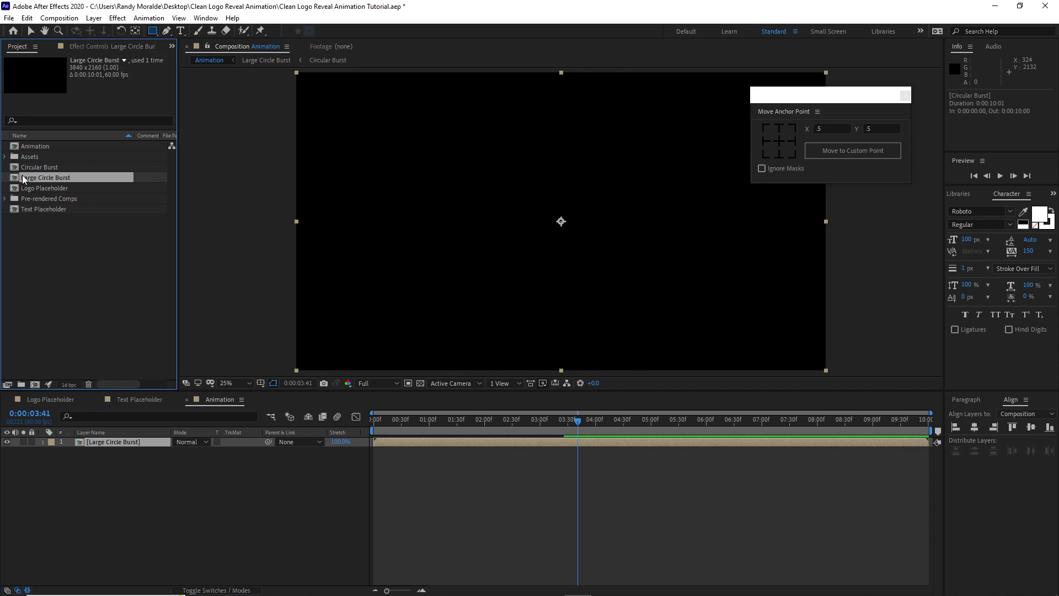
pyautogui.hotkey('ctrl', 'd')
pyautogui.moveTo(35, 188); pyautogui.dragTo(107, 464)
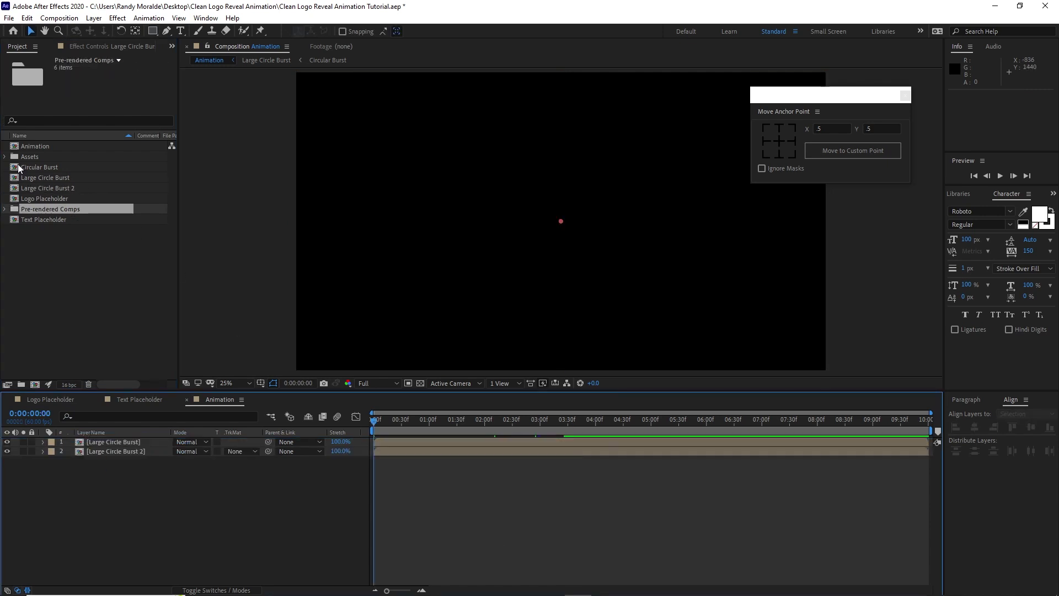
# Add Pre-comp 12 (0-00-05-30).png from Assets as the Animation timeline's top layer and move the palette to about position 868, 172
pyautogui.click(5, 157)
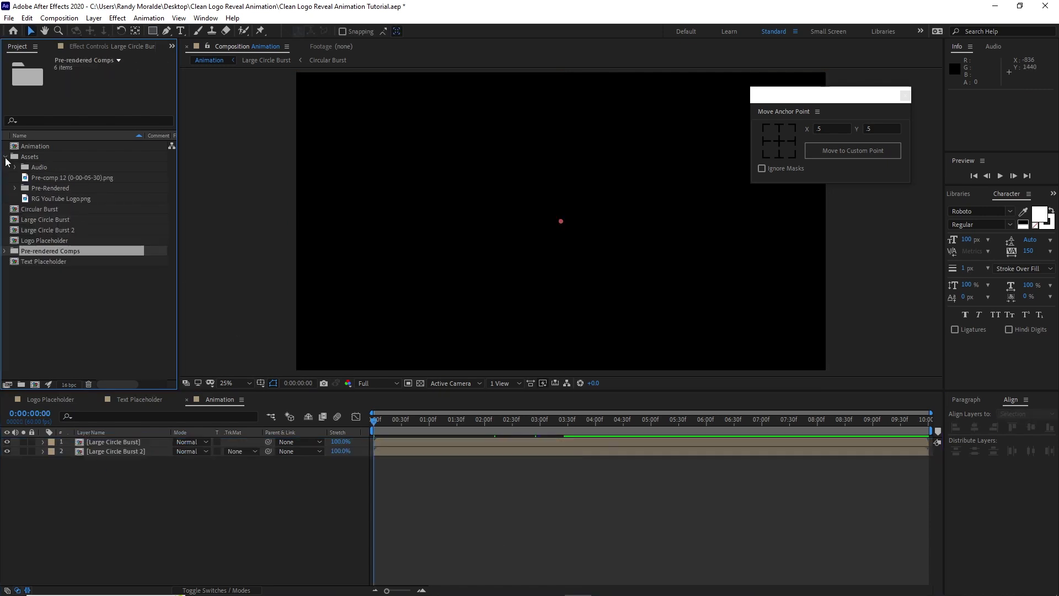
pyautogui.click(55, 175)
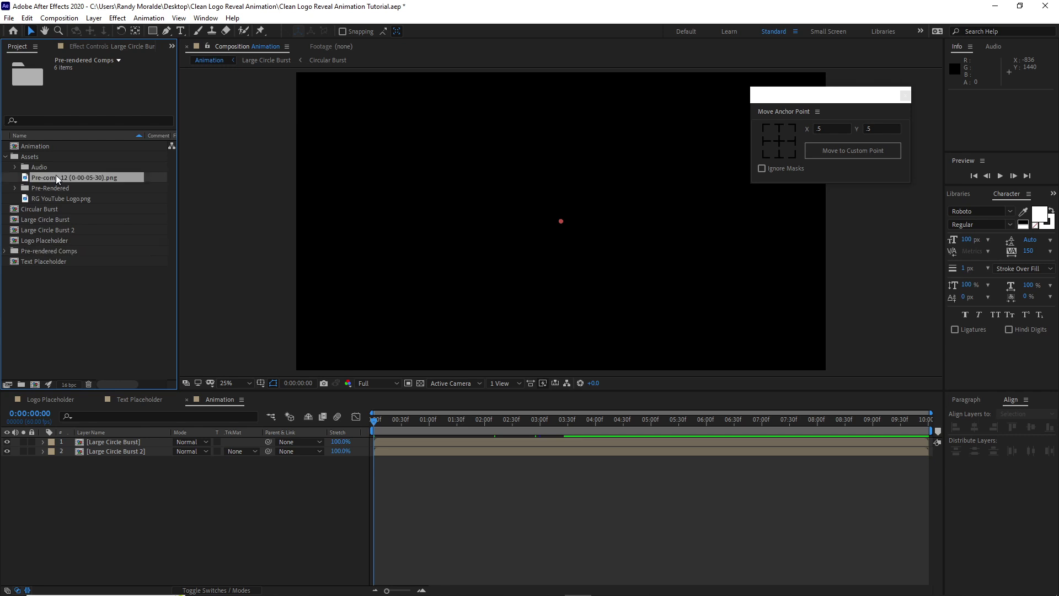
pyautogui.moveTo(91, 430); pyautogui.dragTo(91, 439)
pyautogui.moveTo(500, 227); pyautogui.dragTo(355, 101)
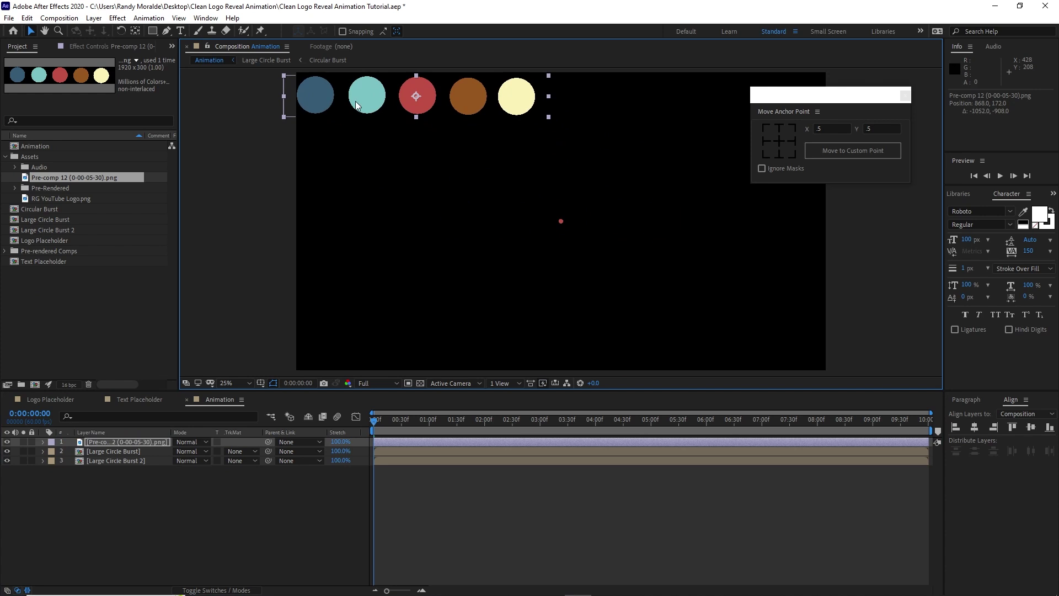
# Shift the Large Circle Burst layer so that it starts at 0:00:02:59
pyautogui.click(133, 451)
pyautogui.click(383, 422)
pyautogui.moveTo(387, 422); pyautogui.dragTo(541, 439)
pyautogui.press('space')
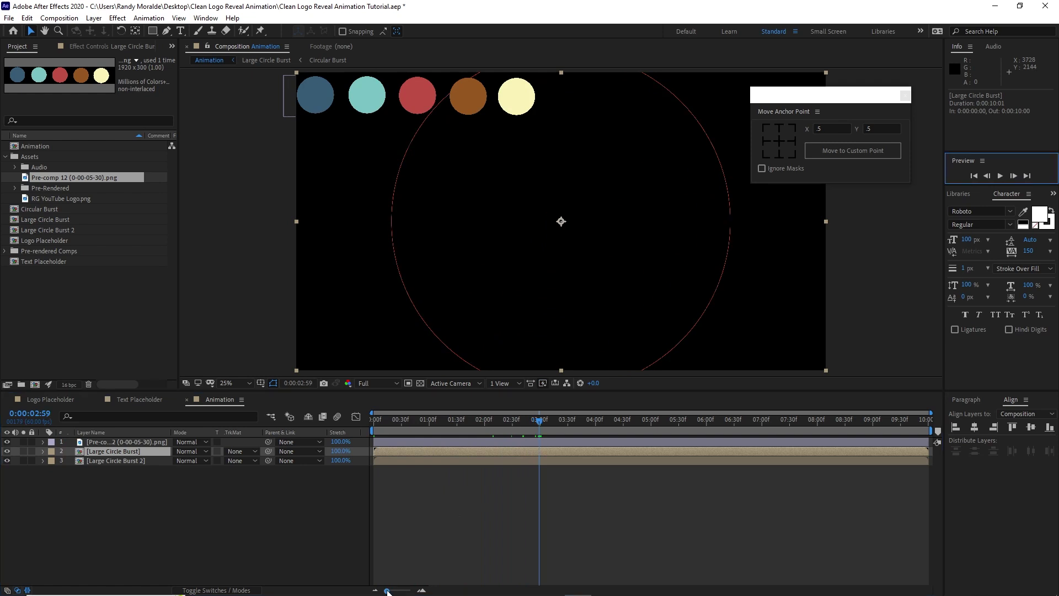
pyautogui.hotkey('alt', '[')
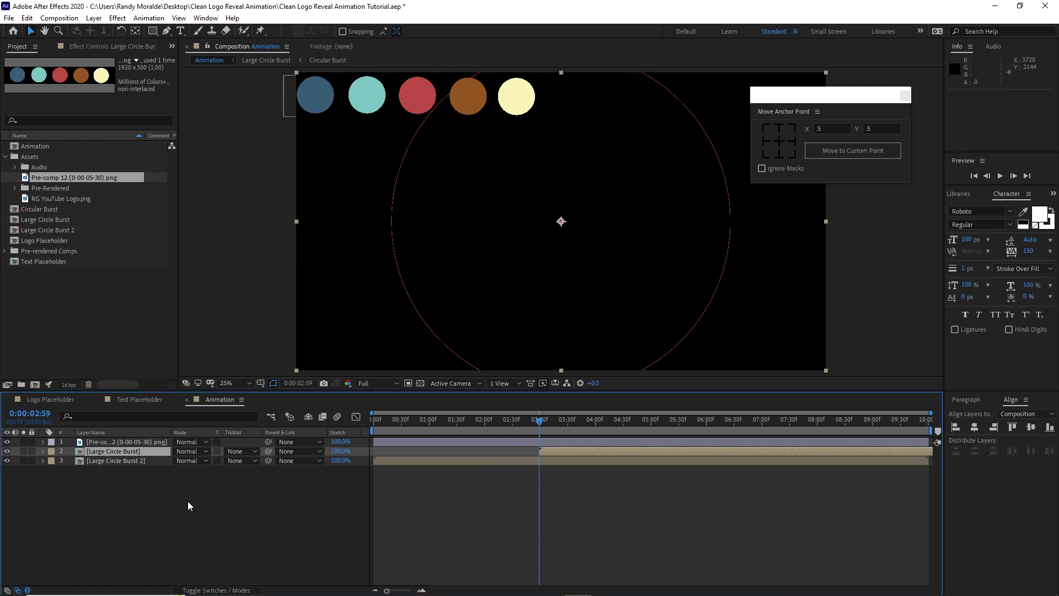
# Shift the Large Circle Burst 2 layer so that it starts at 0:00:05:52
pyautogui.click(118, 460)
pyautogui.moveTo(540, 422); pyautogui.dragTo(699, 436)
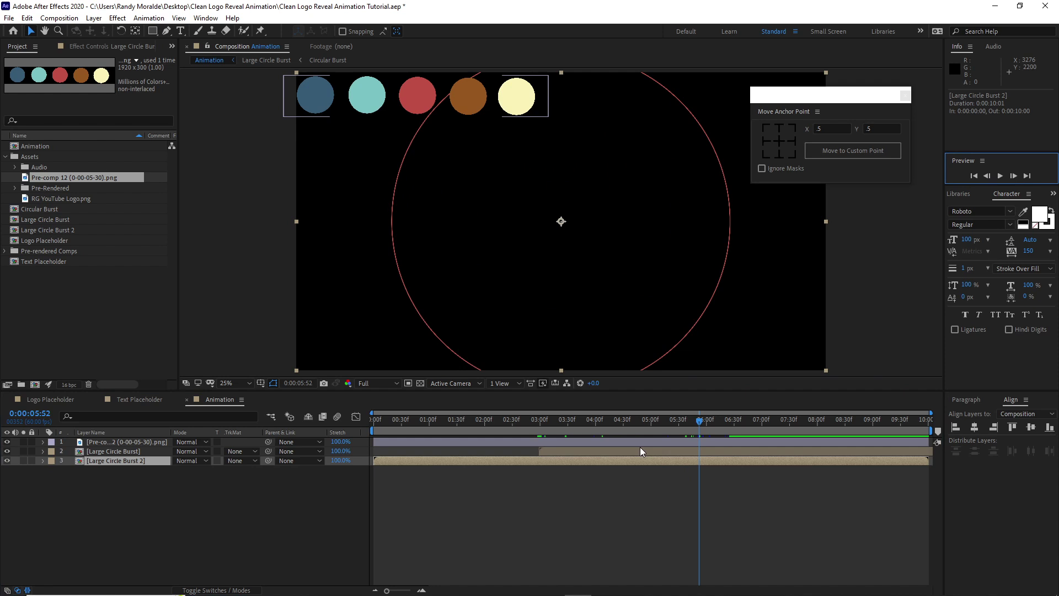
pyautogui.hotkey('alt', '[')
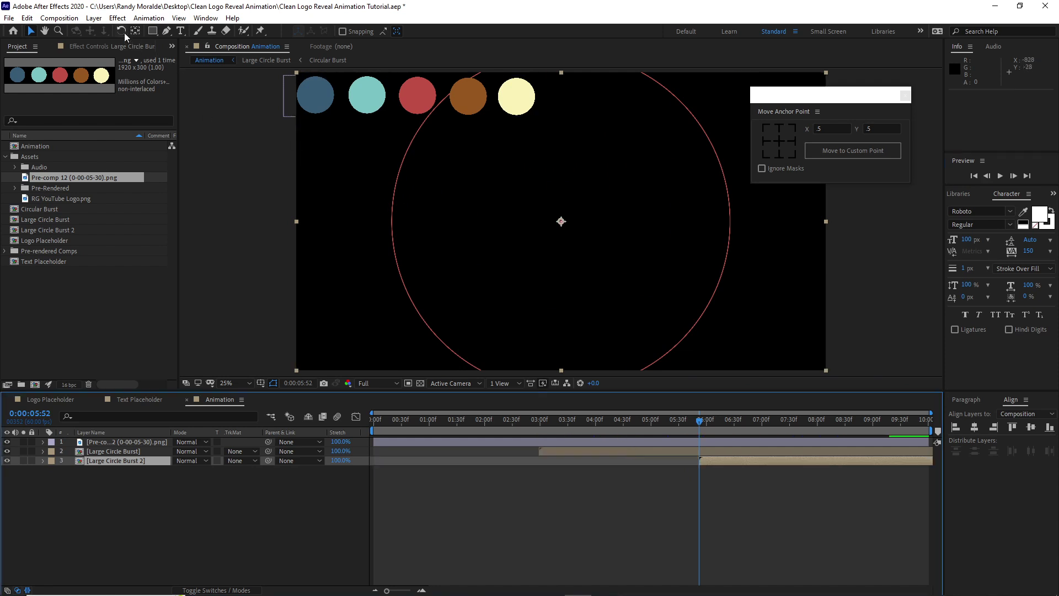
# Apply a Fill effect to Large Circle Burst 2, sample the palette's teal circle as its color, and check the burst at 0:00:06:29
pyautogui.click(115, 19)
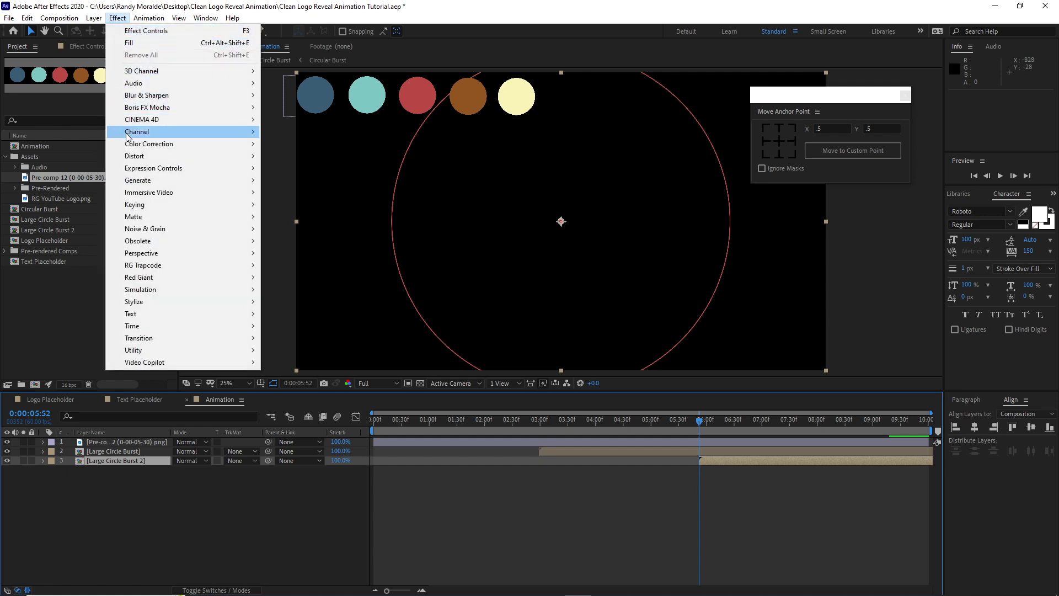
pyautogui.moveTo(143, 181)
pyautogui.click(306, 362)
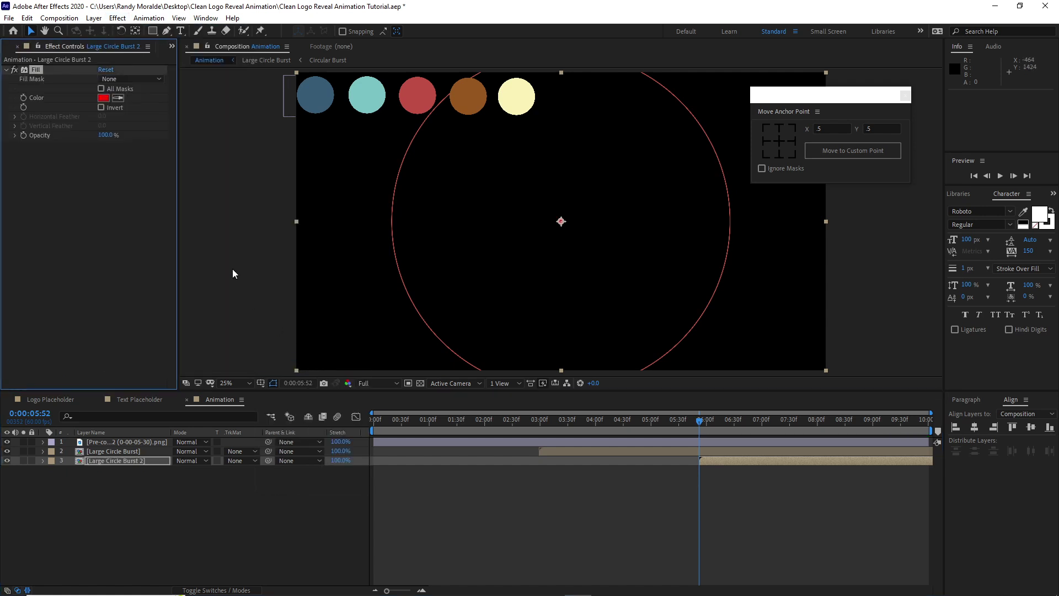
pyautogui.click(118, 99)
pyautogui.click(374, 95)
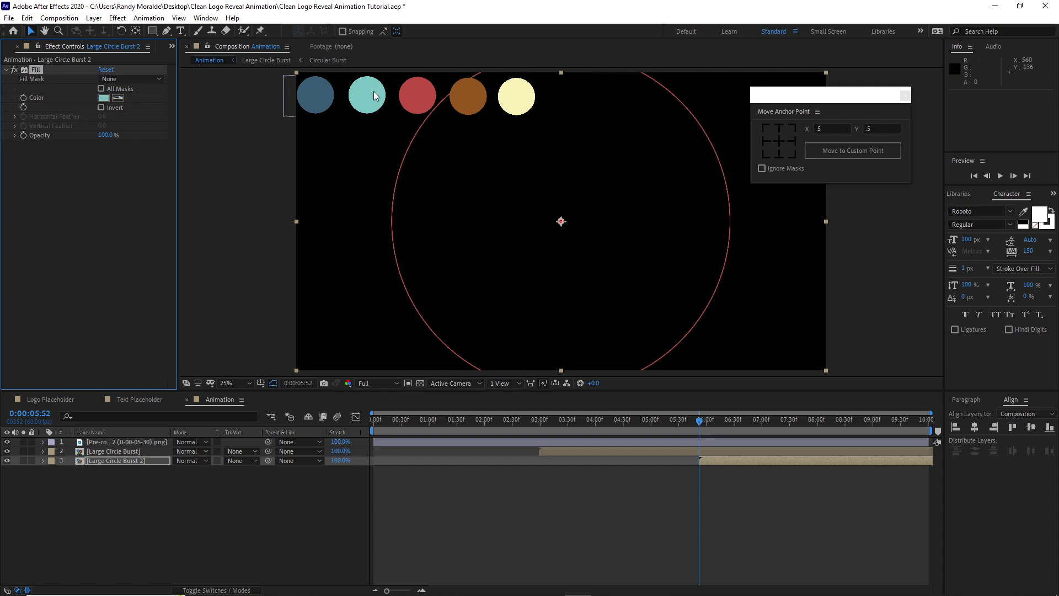
pyautogui.click(733, 425)
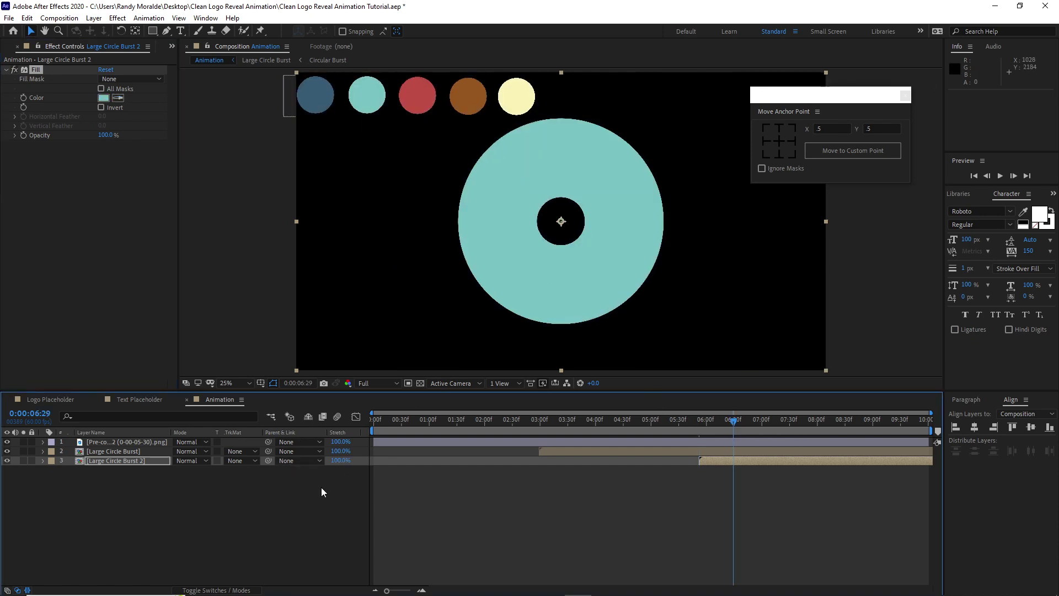
pyautogui.click(195, 535)
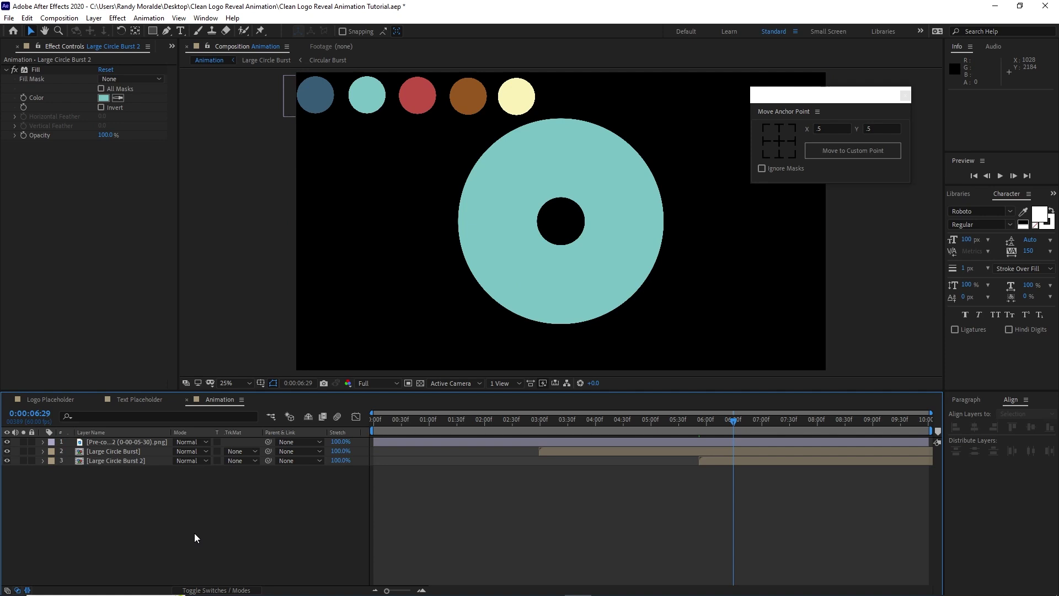
# Add the Multiple Square Bursts composition below the palette image in the Animation timeline, starting at 0:00:01:32
pyautogui.click(4, 49)
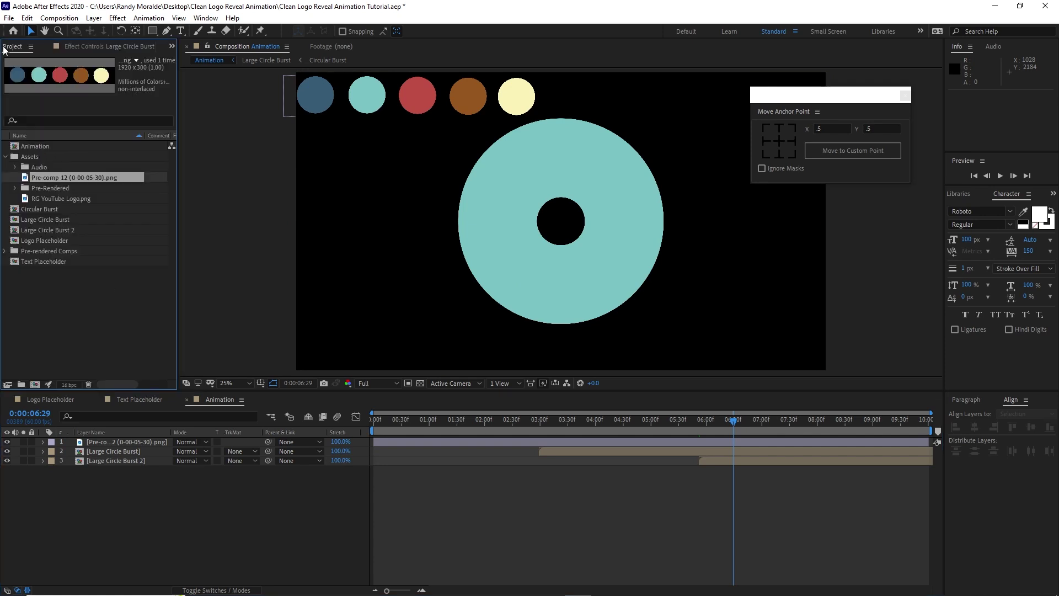
pyautogui.click(5, 251)
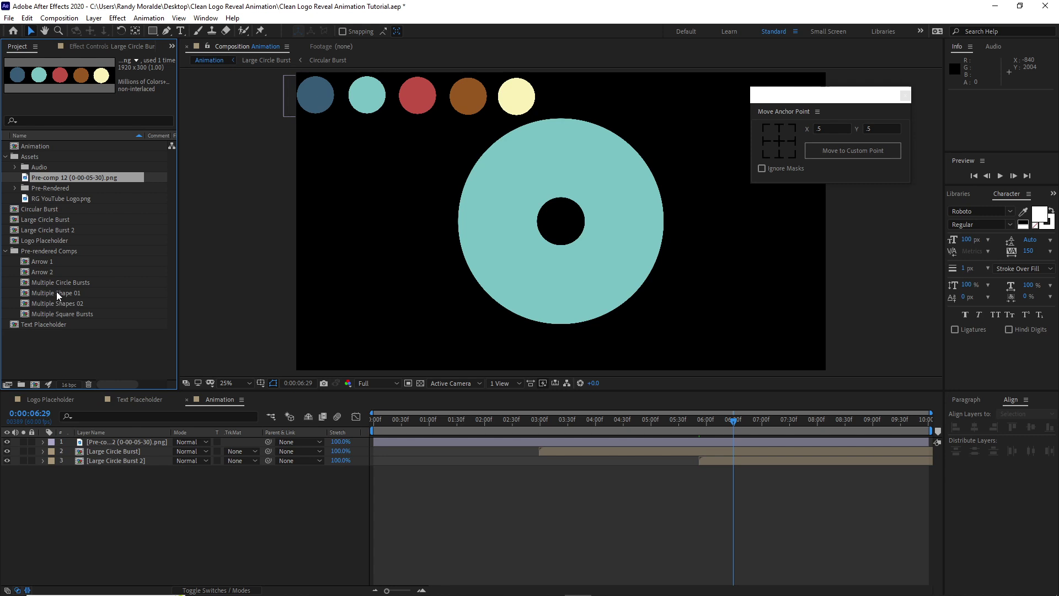
pyautogui.moveTo(62, 311); pyautogui.dragTo(89, 445)
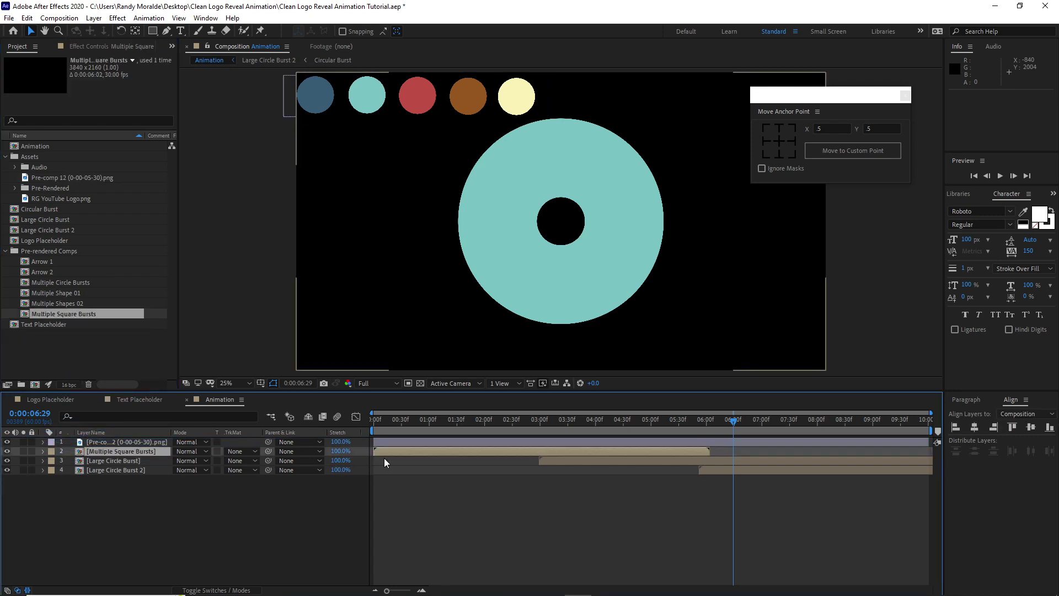
pyautogui.moveTo(693, 433); pyautogui.dragTo(459, 432)
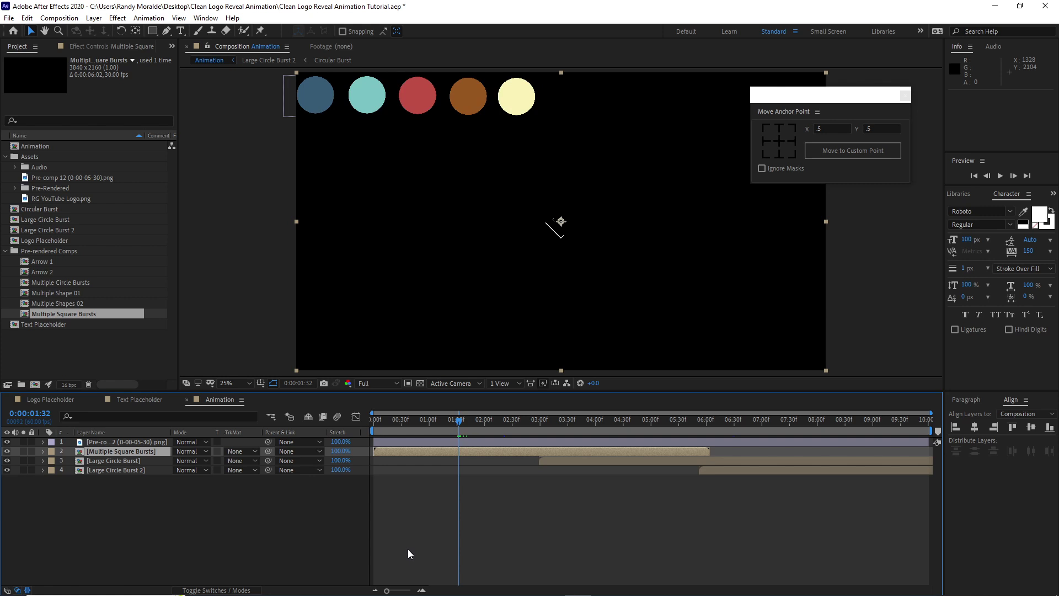
pyautogui.press('[')
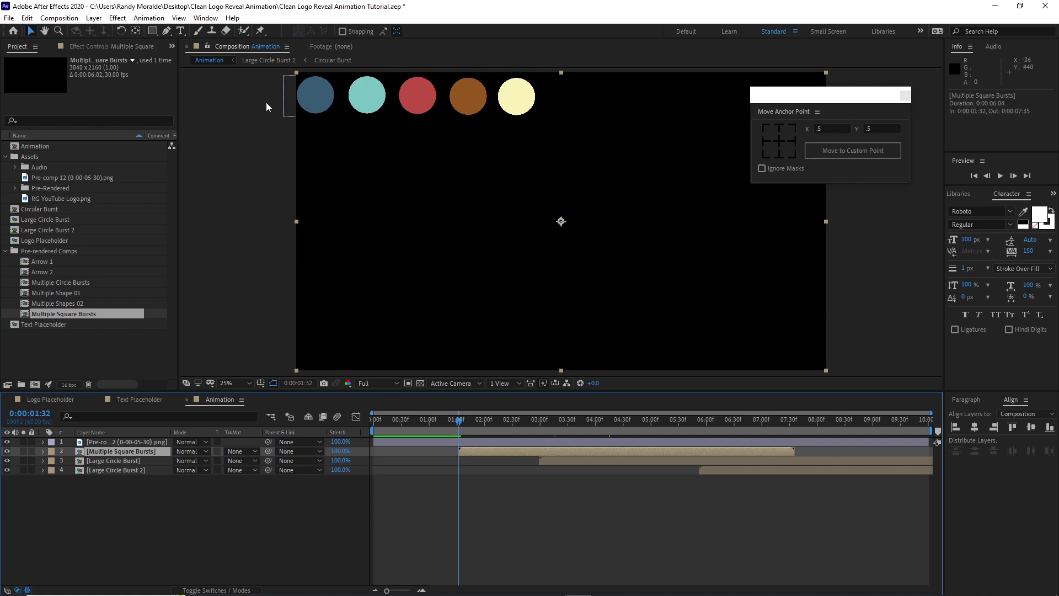
# Apply a Fill effect to Multiple Square Bursts, sample the palette's teal circle as its color, and check the frame at 0:00:03:16
pyautogui.click(117, 18)
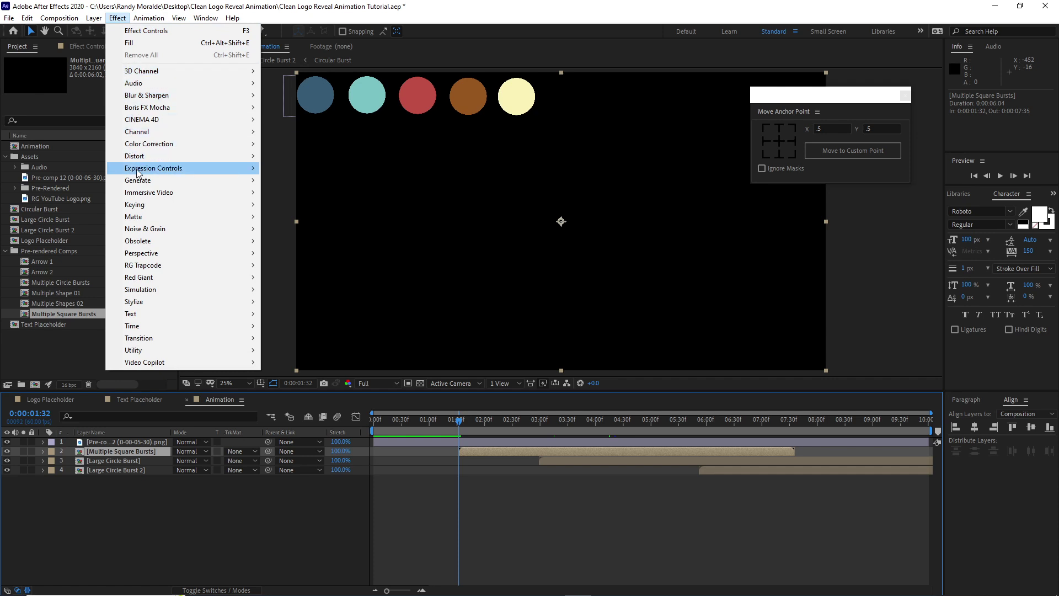
pyautogui.moveTo(138, 181)
pyautogui.click(289, 363)
pyautogui.click(117, 98)
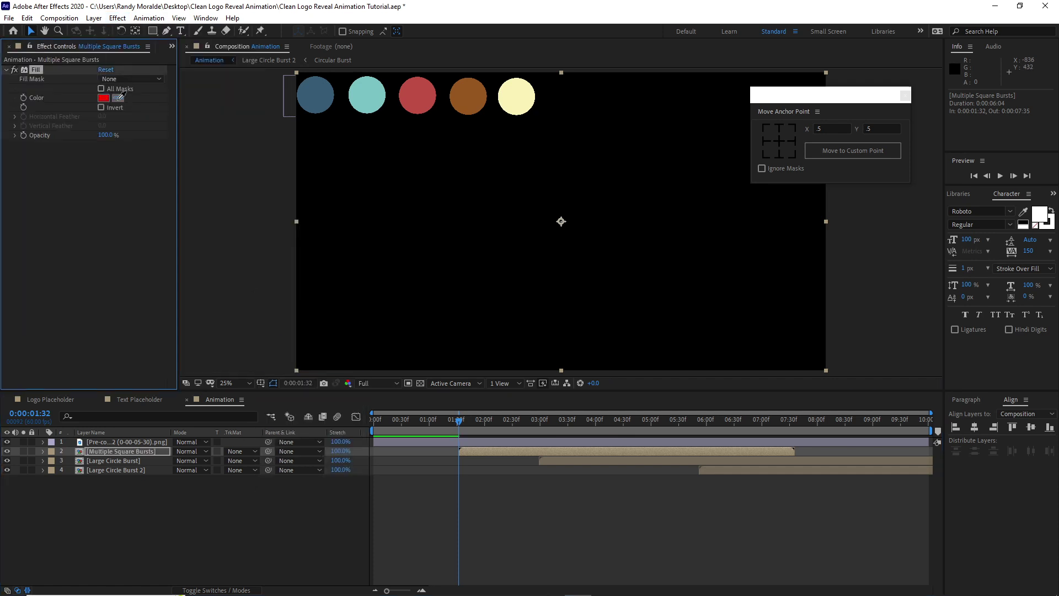
pyautogui.click(367, 96)
pyautogui.click(516, 421)
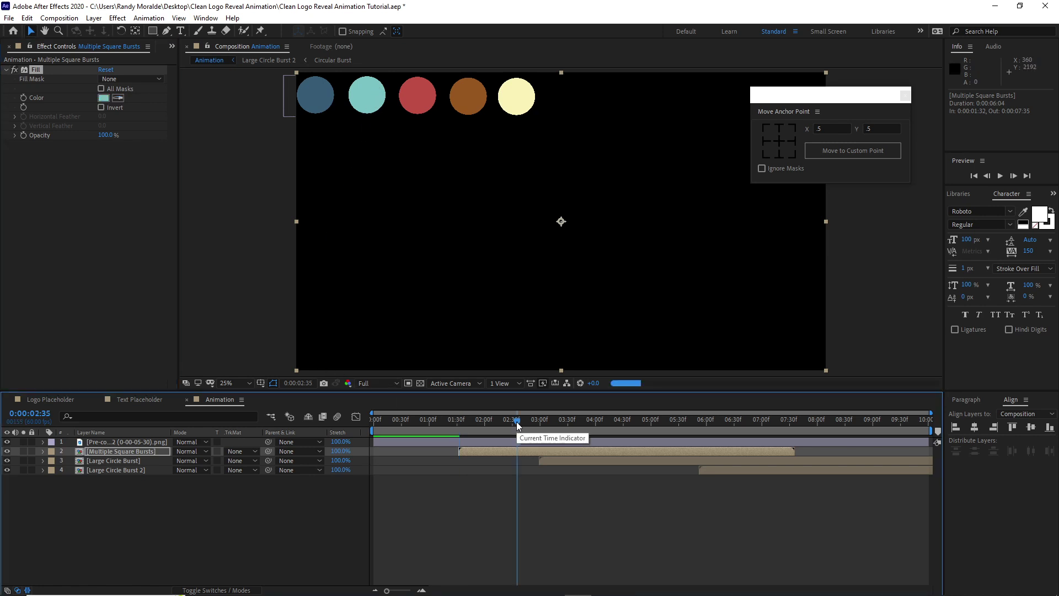
pyautogui.click(555, 420)
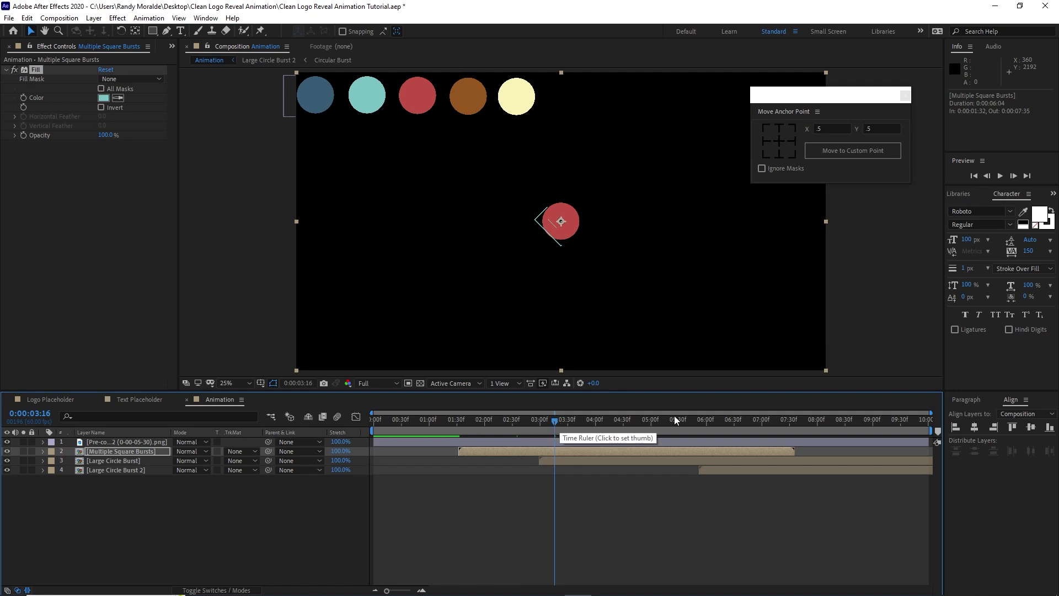
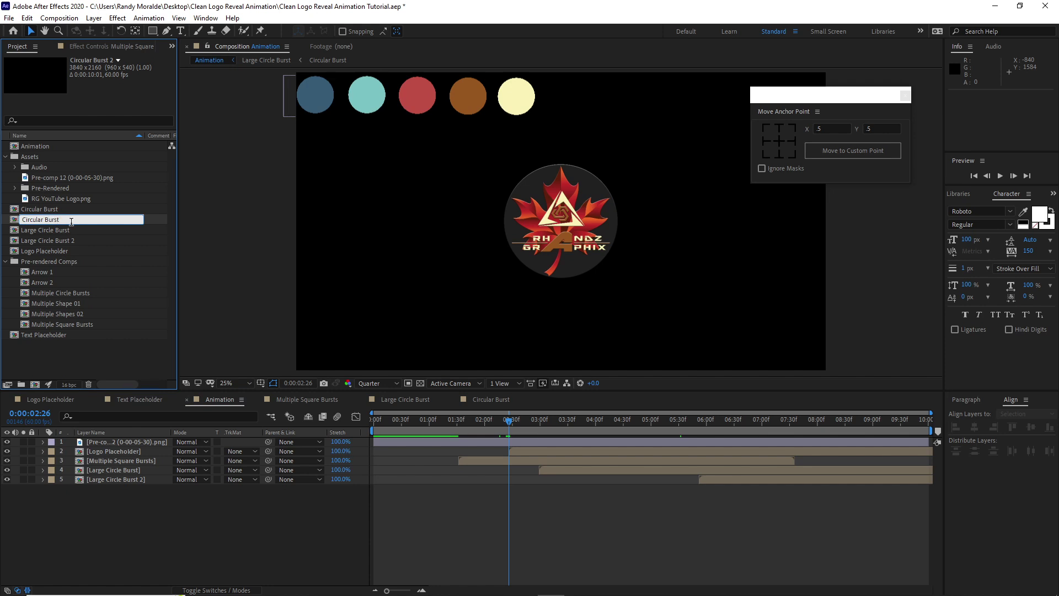
# Rename the duplicated Circular Burst composition as "Square Burst" and open it
pyautogui.press('BackSpace')
pyautogui.press('BackSpace')
pyautogui.press('BackSpace')
pyautogui.press('BackSpace')
pyautogui.press('BackSpace')
pyautogui.press('BackSpace')
pyautogui.press('BackSpace')
pyautogui.press('BackSpace')
pyautogui.write('Square')
pyautogui.click(112, 355)
pyautogui.doubleClick(55, 325)
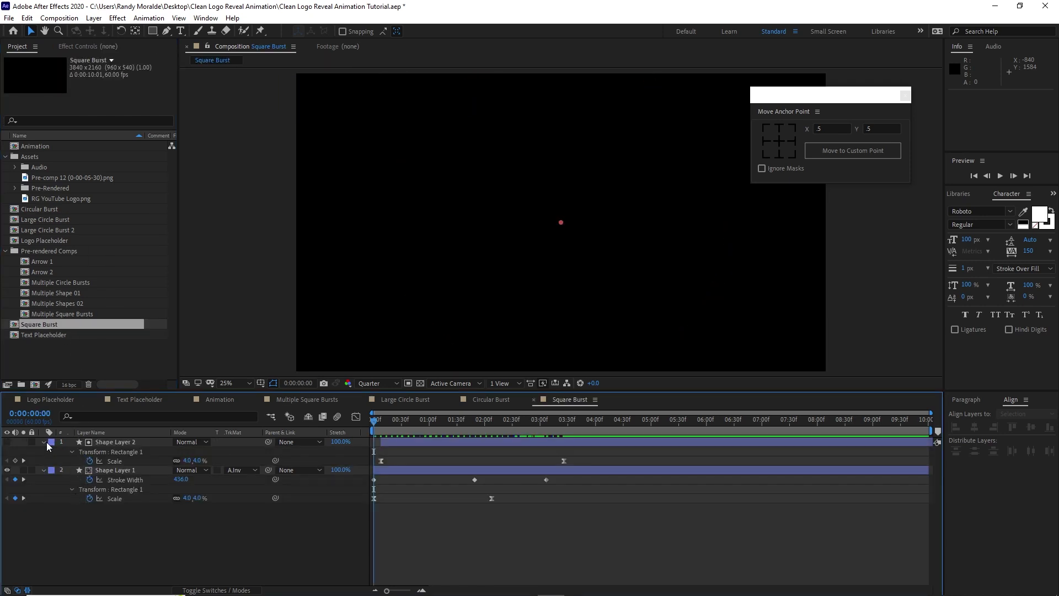
# Set Shape Layer 2's rectangle path roundness to 0 and its rectangle rotation to 45°, then collapse the layer's properties
pyautogui.click(43, 442)
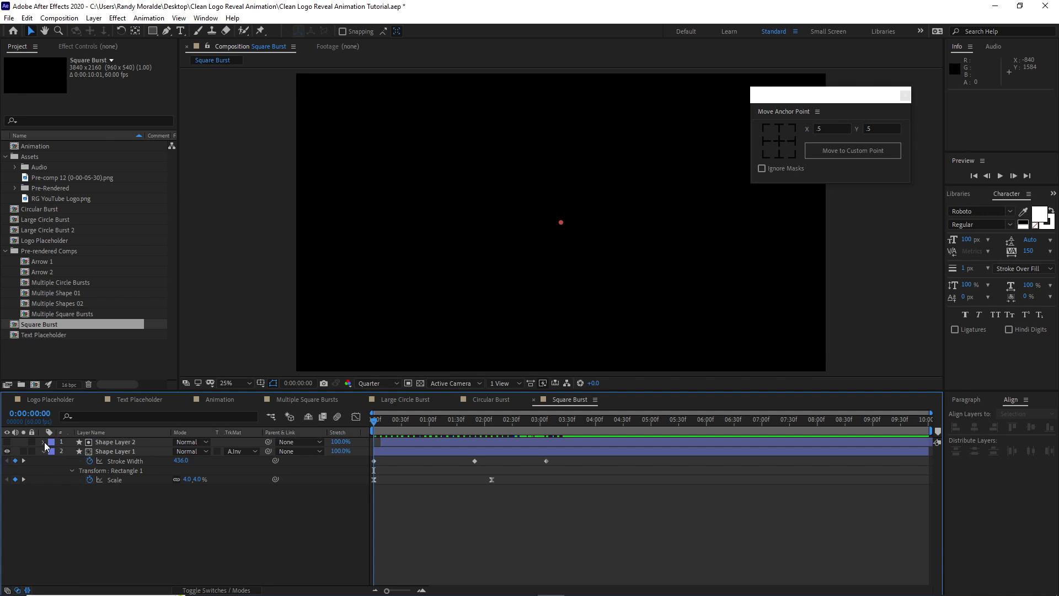
pyautogui.click(43, 442)
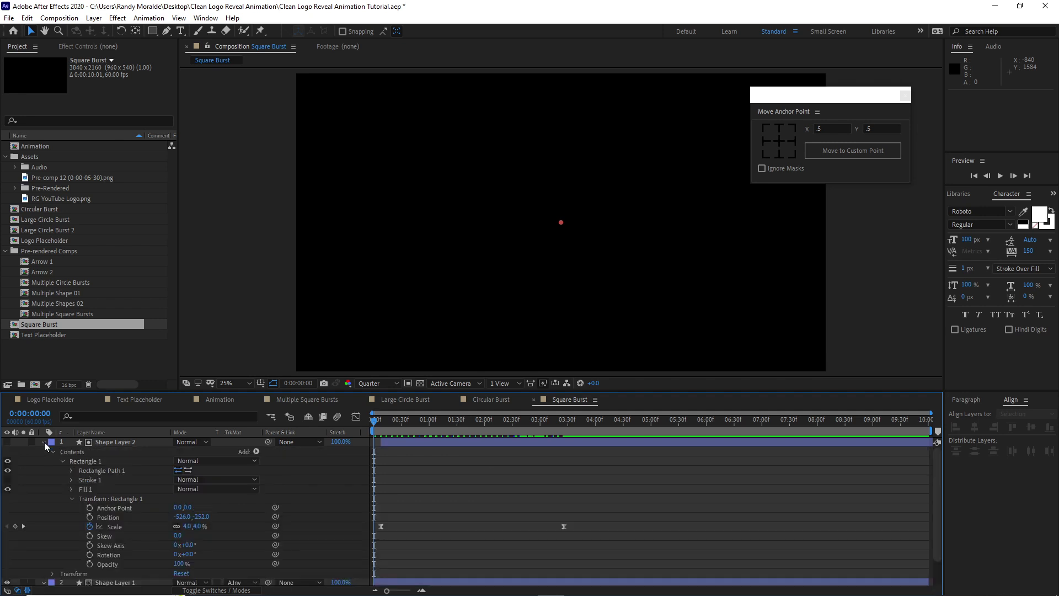
pyautogui.click(72, 471)
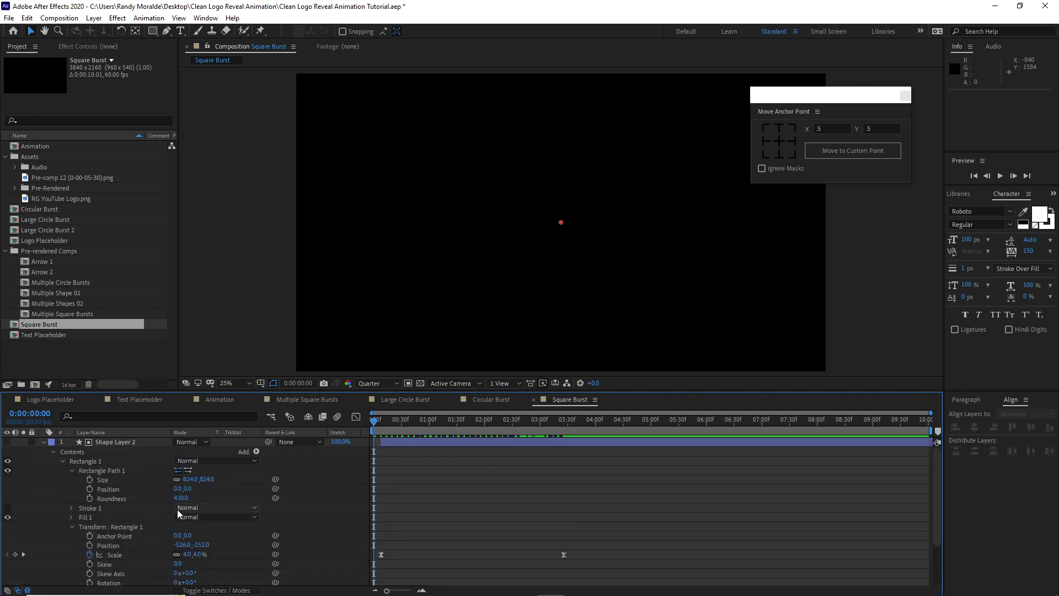
pyautogui.write('0')
pyautogui.click(190, 583)
pyautogui.write('45')
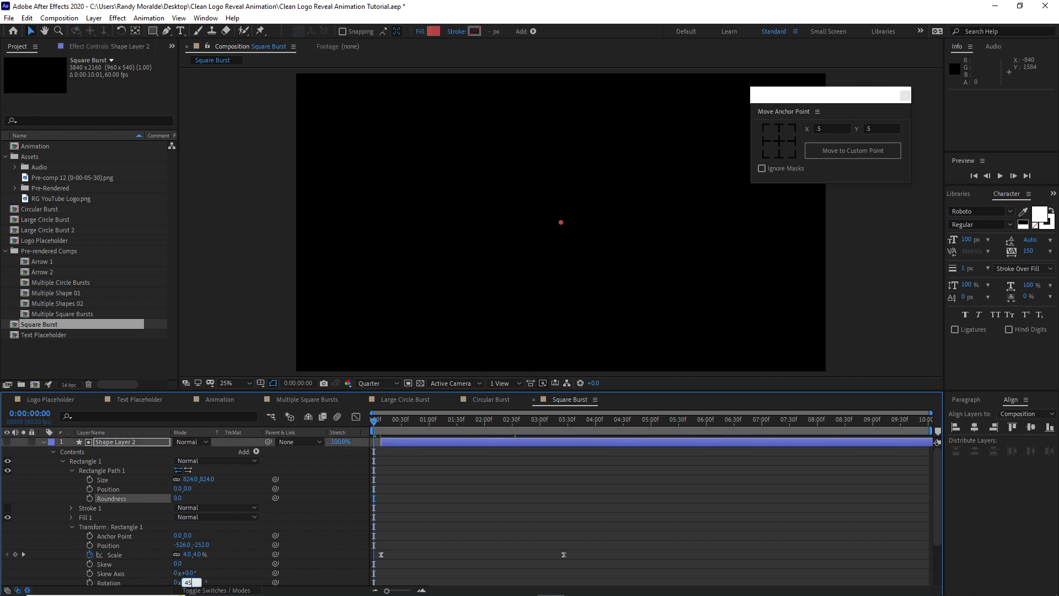
pyautogui.click(43, 442)
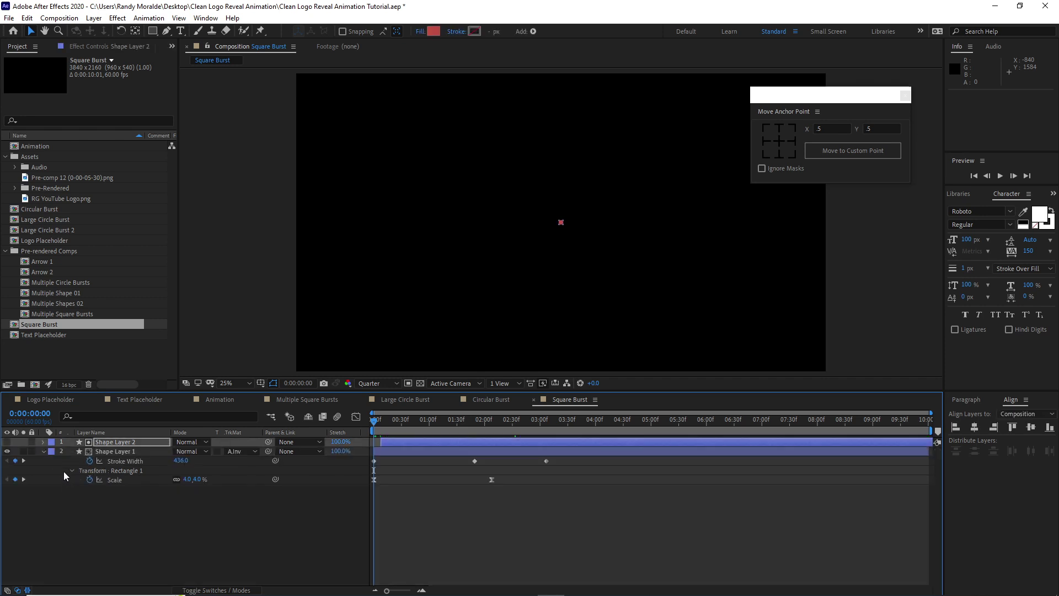
# Set Shape Layer 1's rectangle path roundness to 0 and remove its Stroke Width keyframes
pyautogui.click(44, 451)
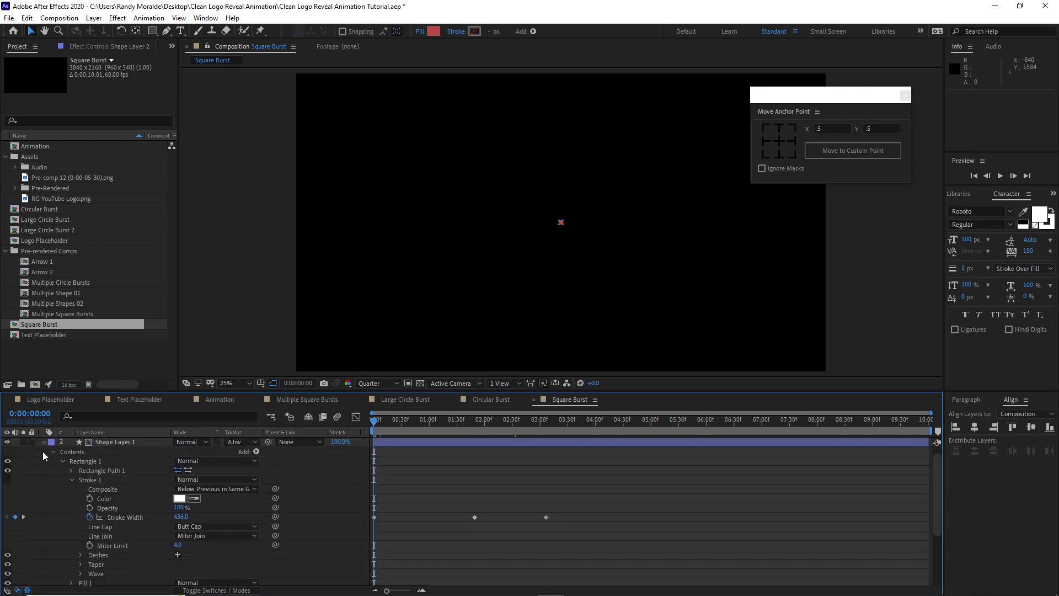
pyautogui.click(71, 471)
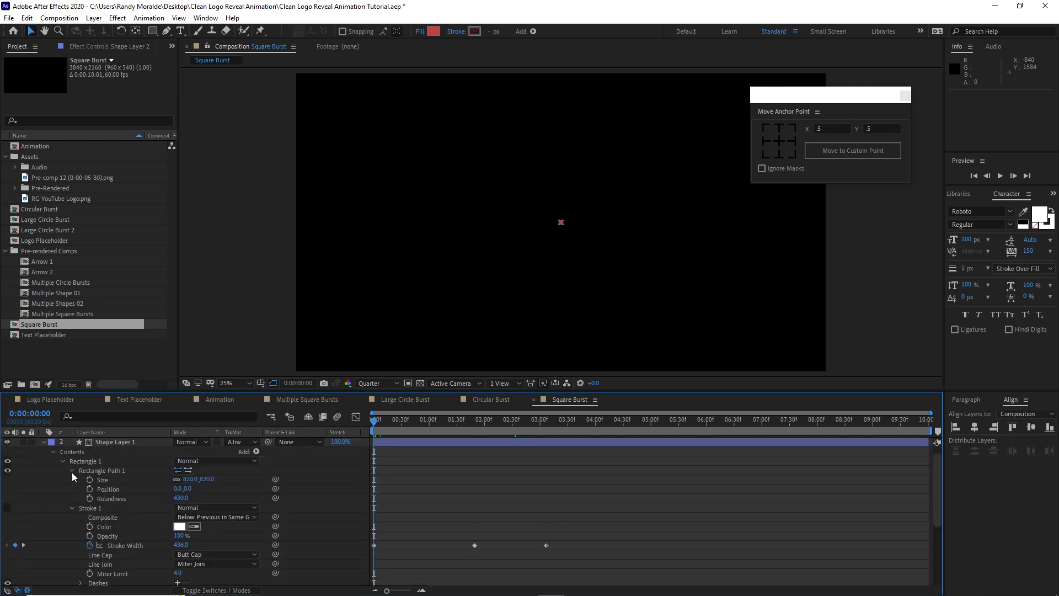
pyautogui.click(182, 498)
pyautogui.write('0')
pyautogui.scroll(-3, 74, 541)
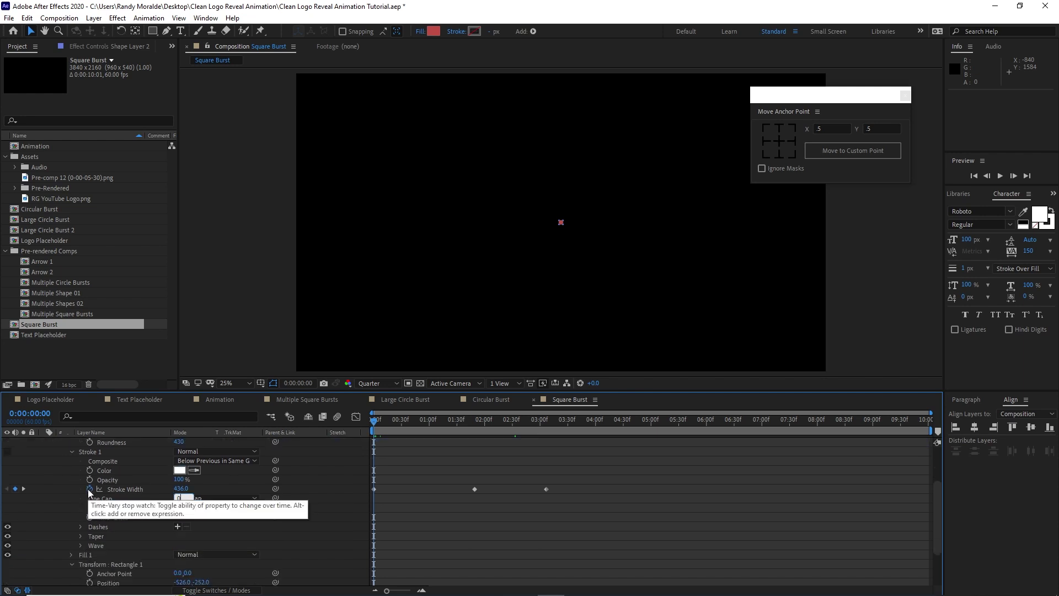
pyautogui.click(87, 488)
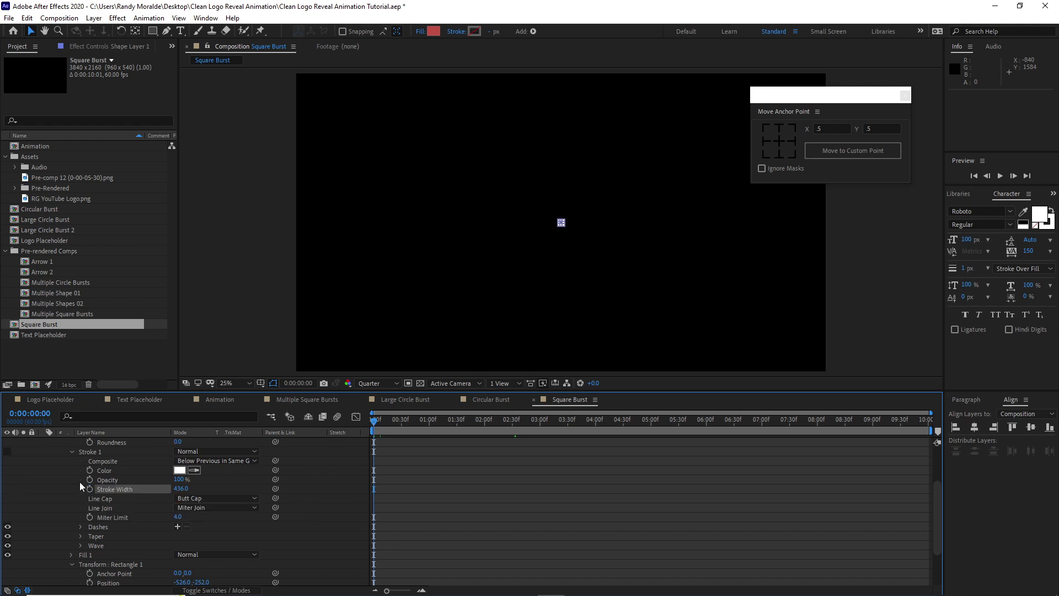
pyautogui.click(74, 451)
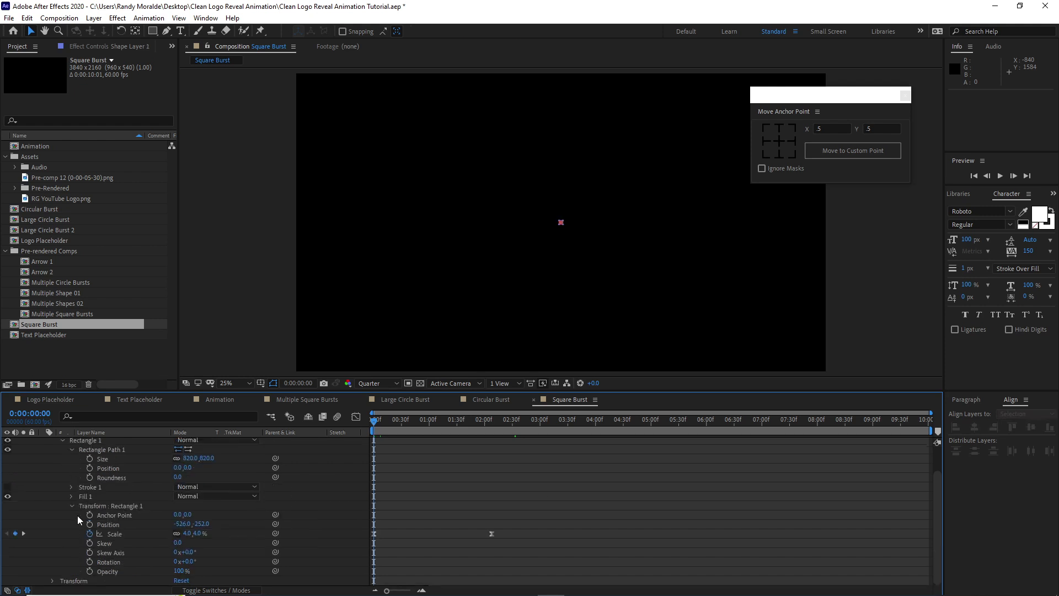
# Set Shape Layer 1's rectangle rotation to 45° and, with its properties collapsed, select Shape Layer 2
pyautogui.click(187, 562)
pyautogui.write('45')
pyautogui.press('Return')
pyautogui.scroll(2, 72, 508)
pyautogui.click(61, 470)
pyautogui.click(50, 461)
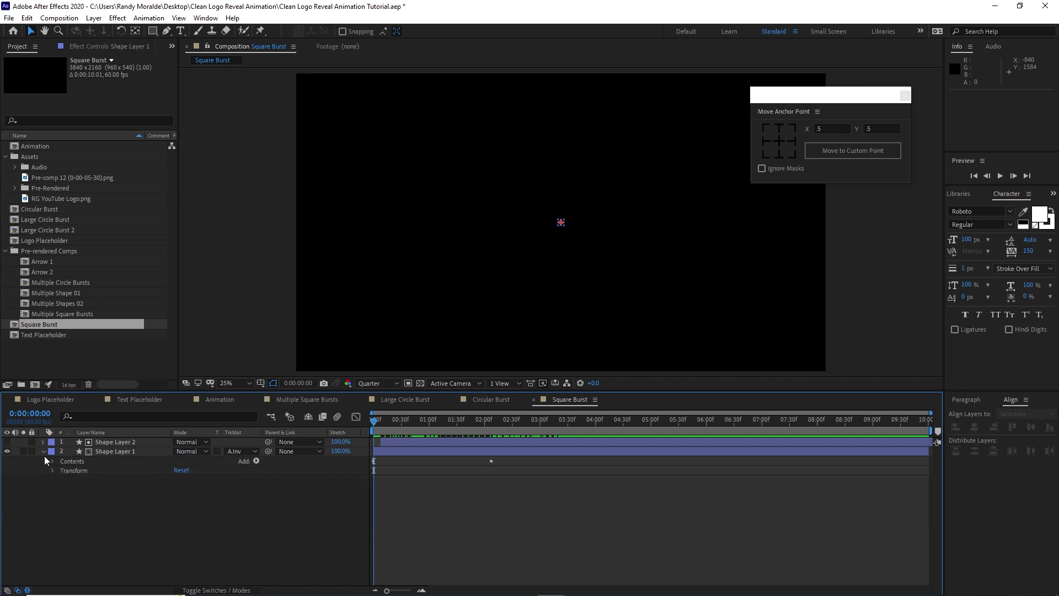
pyautogui.click(44, 451)
pyautogui.click(129, 441)
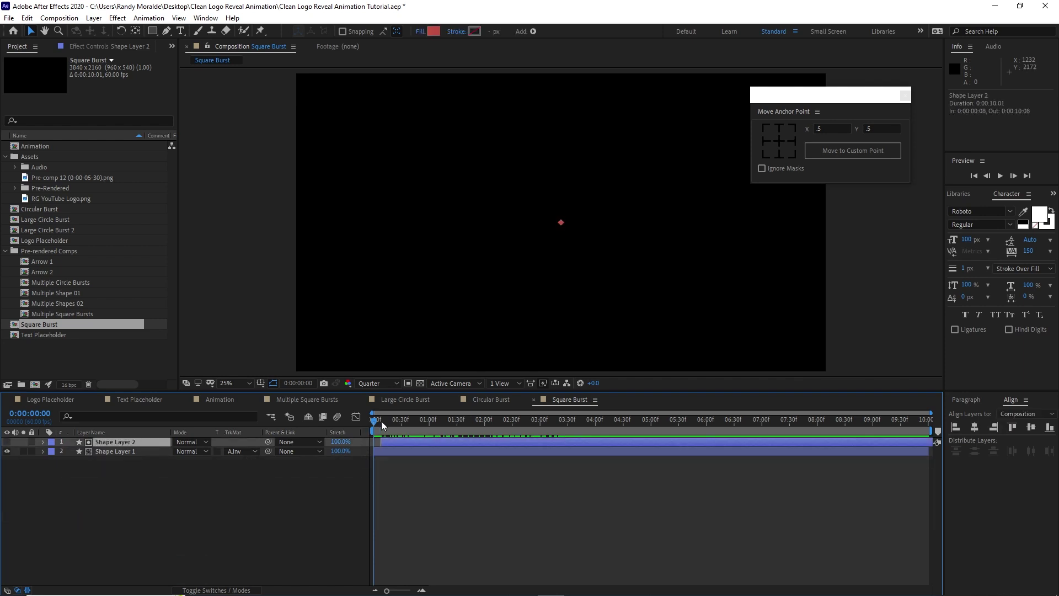
# Move Shape Layer 2's start to 0:00:01:08 and reveal both shape layers' keyframes in Square Burst
pyautogui.moveTo(372, 419); pyautogui.dragTo(436, 420)
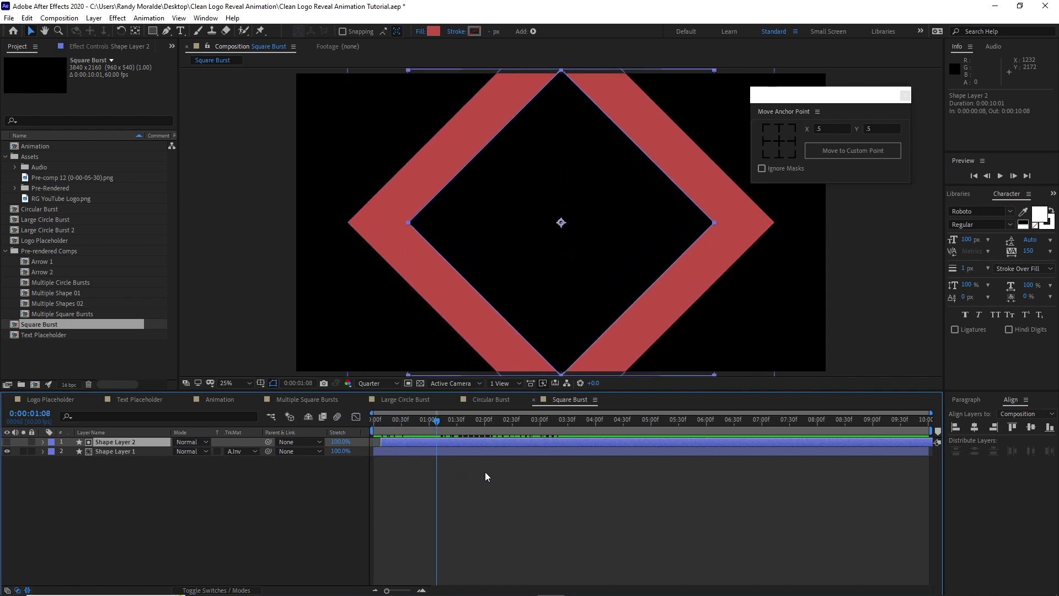
pyautogui.press('[')
pyautogui.moveTo(131, 459); pyautogui.dragTo(128, 442)
pyautogui.press('u')
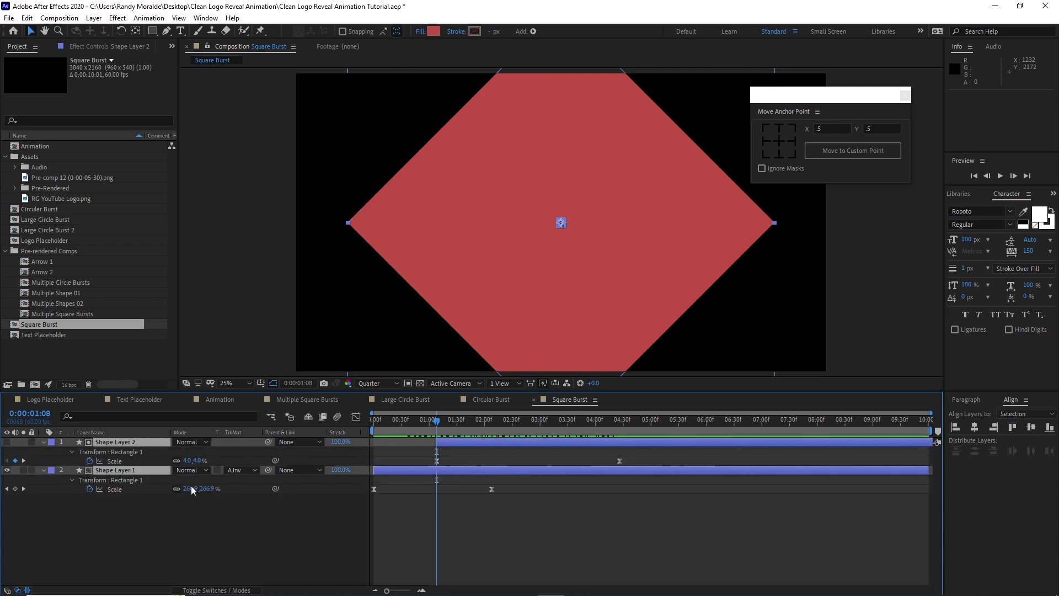
pyautogui.click(355, 479)
pyautogui.moveTo(436, 420); pyautogui.dragTo(539, 419)
# Add the Square Burst composition to Animation just beneath the colour palette layer and rename the layer "Square Burst Teal"
pyautogui.click(232, 402)
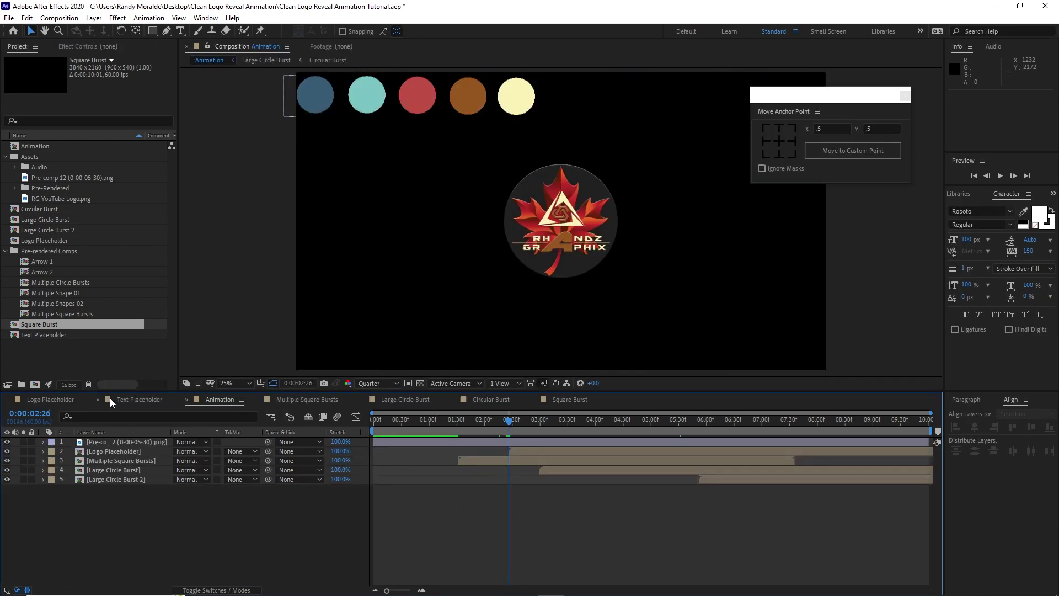
pyautogui.moveTo(88, 326); pyautogui.dragTo(114, 448)
pyautogui.rightClick(114, 449)
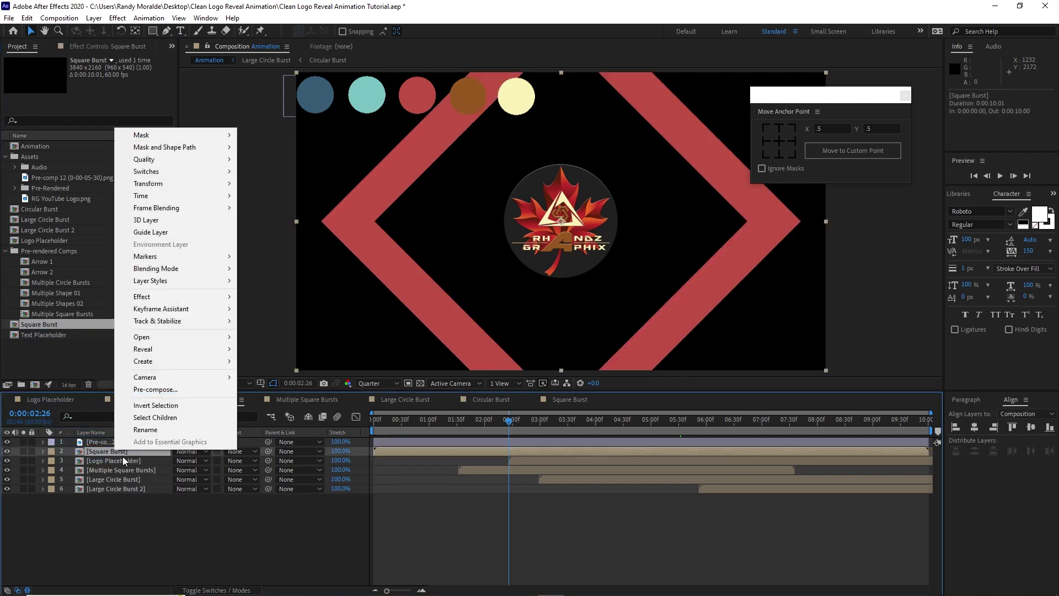
pyautogui.click(141, 431)
pyautogui.click(144, 453)
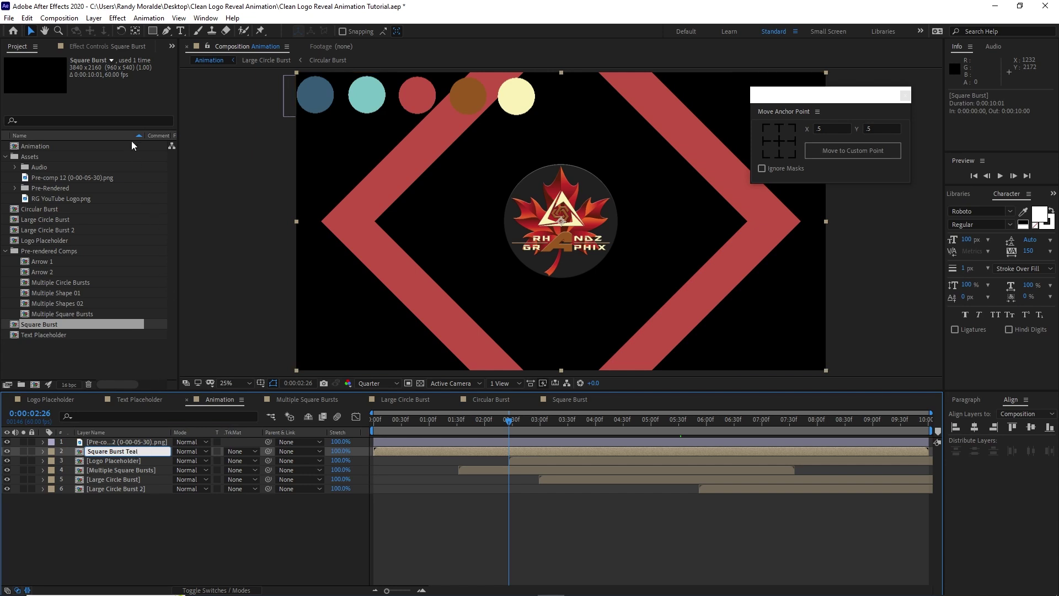
# Apply a Fill effect to Square Burst Teal, sample the teal palette swatch, and start the layer at 0:00:01:01
pyautogui.click(118, 18)
pyautogui.click(128, 43)
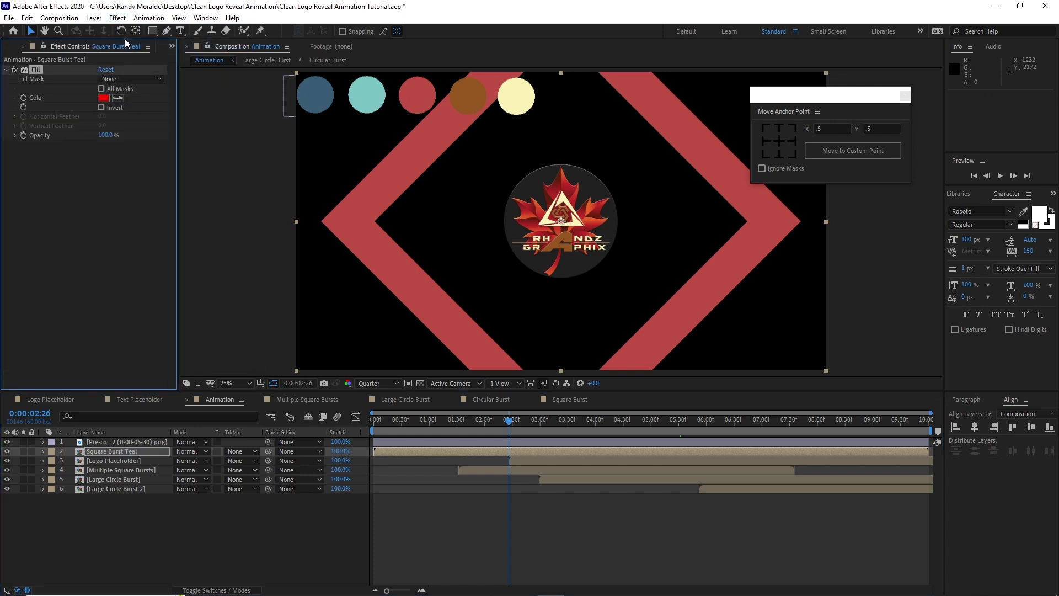
pyautogui.click(117, 98)
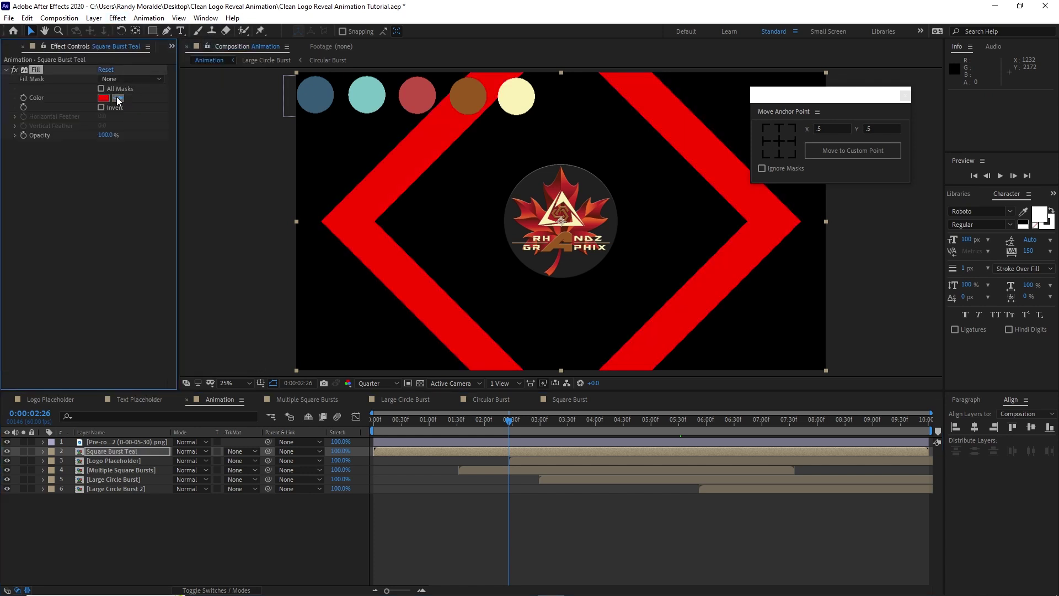
pyautogui.click(367, 98)
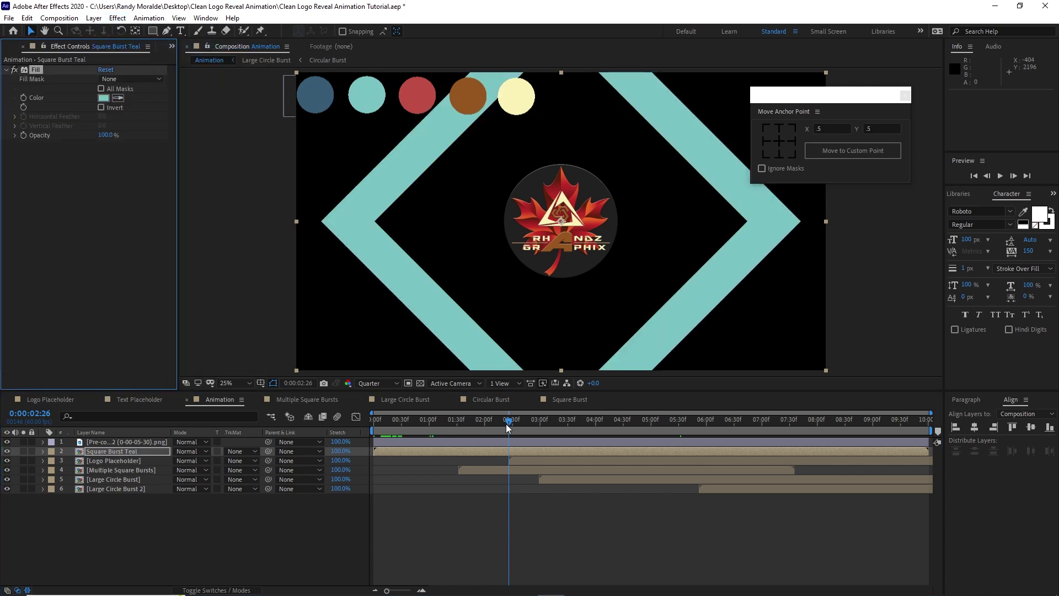
pyautogui.moveTo(508, 422); pyautogui.dragTo(428, 438)
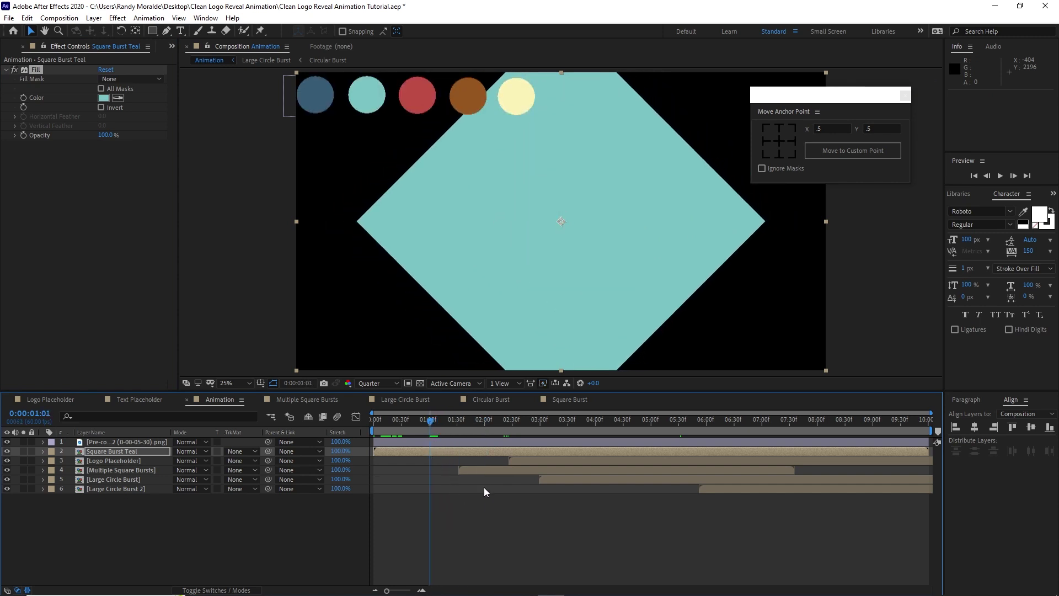
pyautogui.press('[')
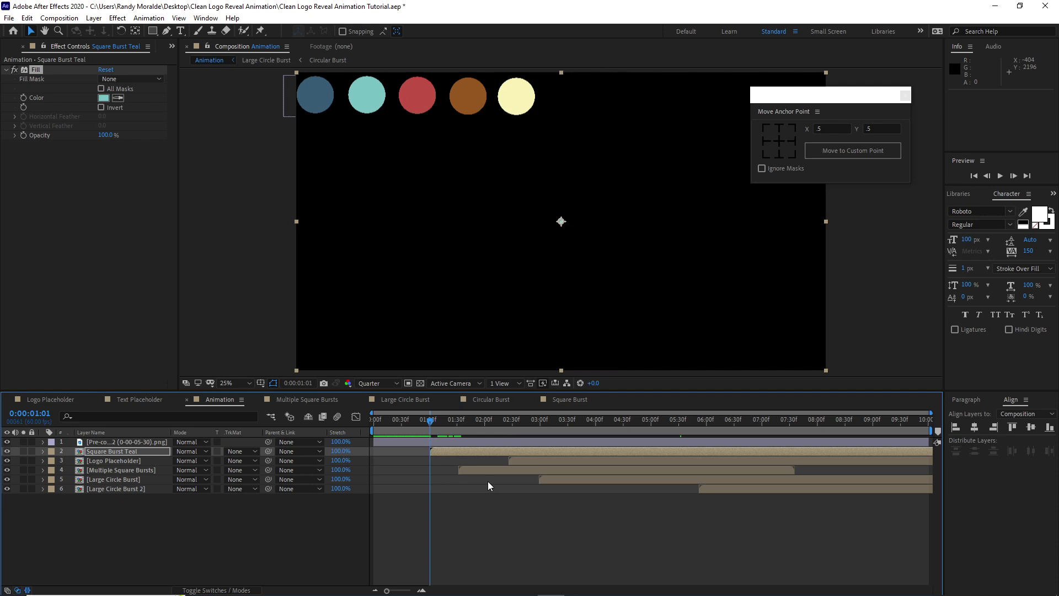
# Duplicate the Square Burst Teal layer and rename the copy "Square Burst Orange"
pyautogui.click(163, 449)
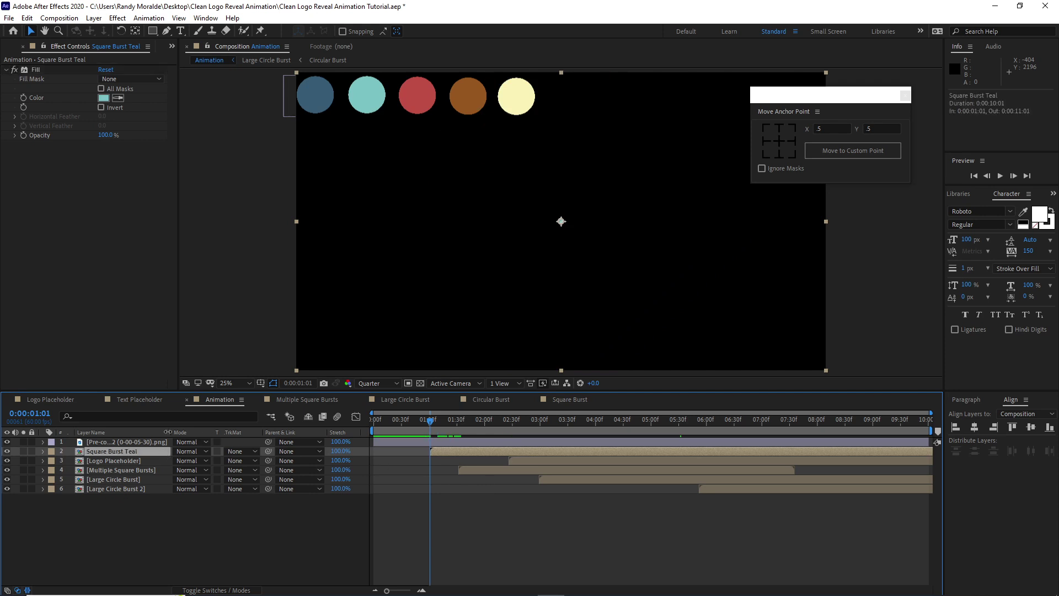
pyautogui.hotkey('ctrl', 'd')
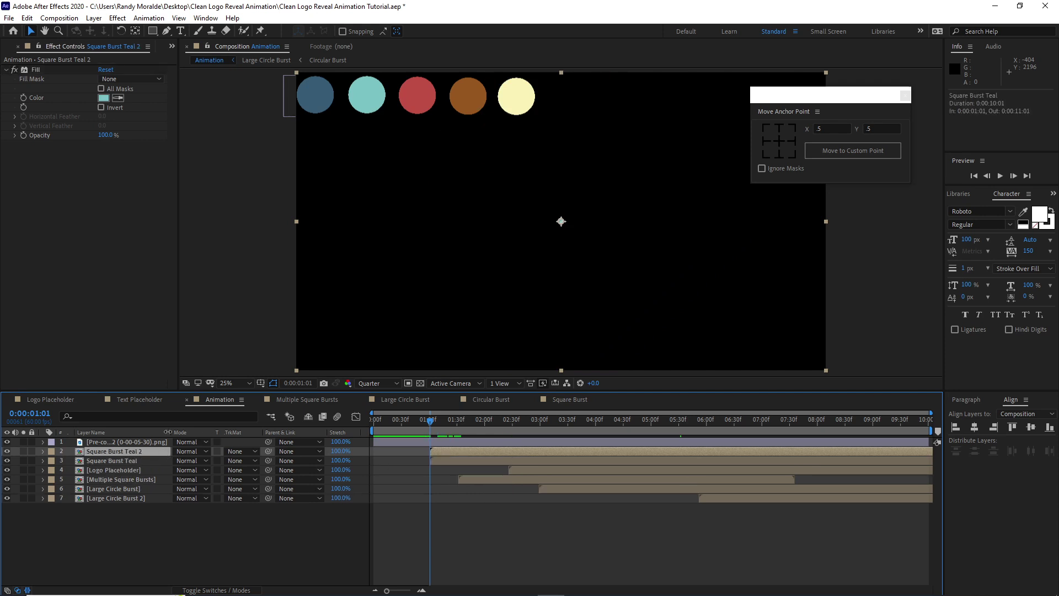
pyautogui.rightClick(115, 451)
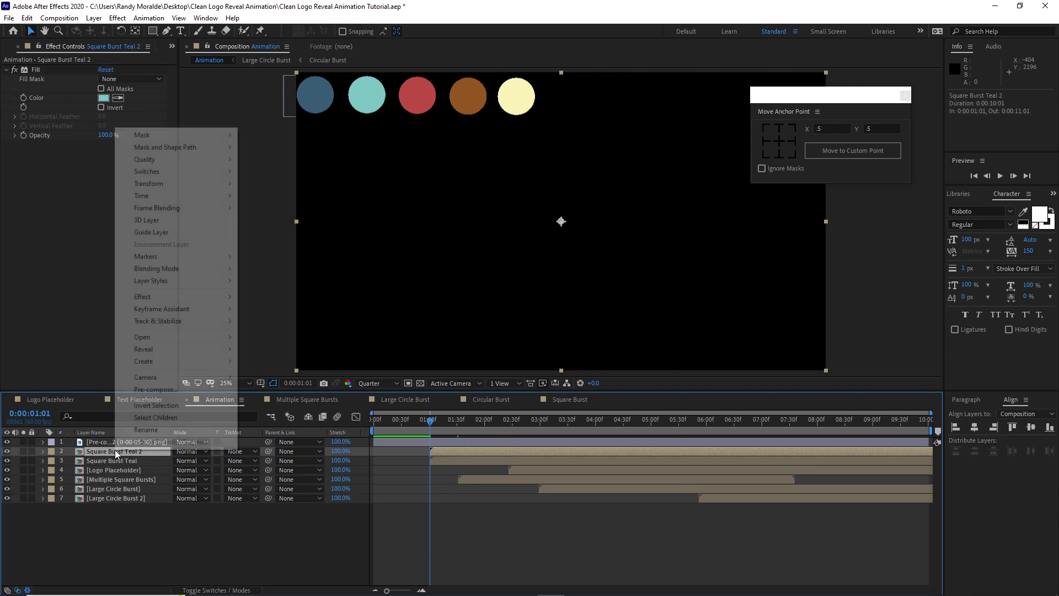
pyautogui.click(145, 430)
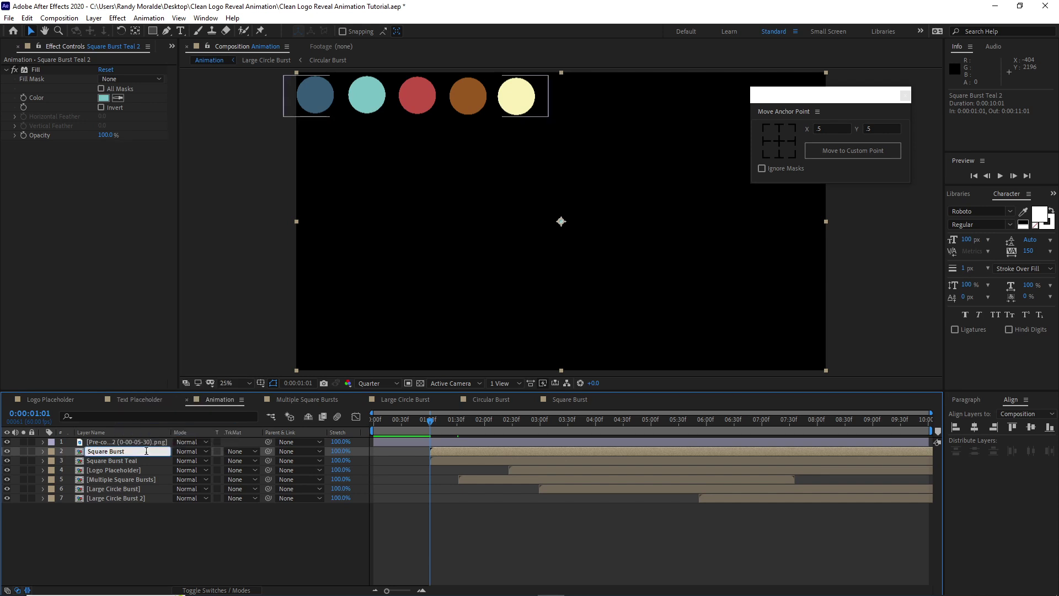
pyautogui.write('Orange')
# Start Square Burst Orange at 0:00:01:20 and set its Fill colour to the red palette swatch
pyautogui.moveTo(433, 421); pyautogui.dragTo(448, 428)
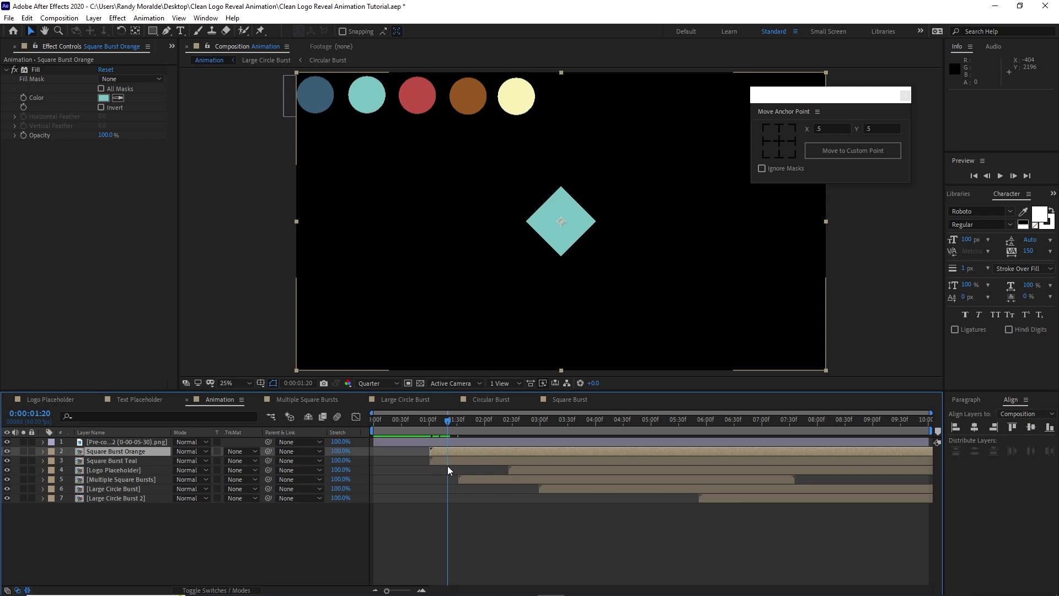
pyautogui.hotkey('alt', '[')
pyautogui.click(175, 163)
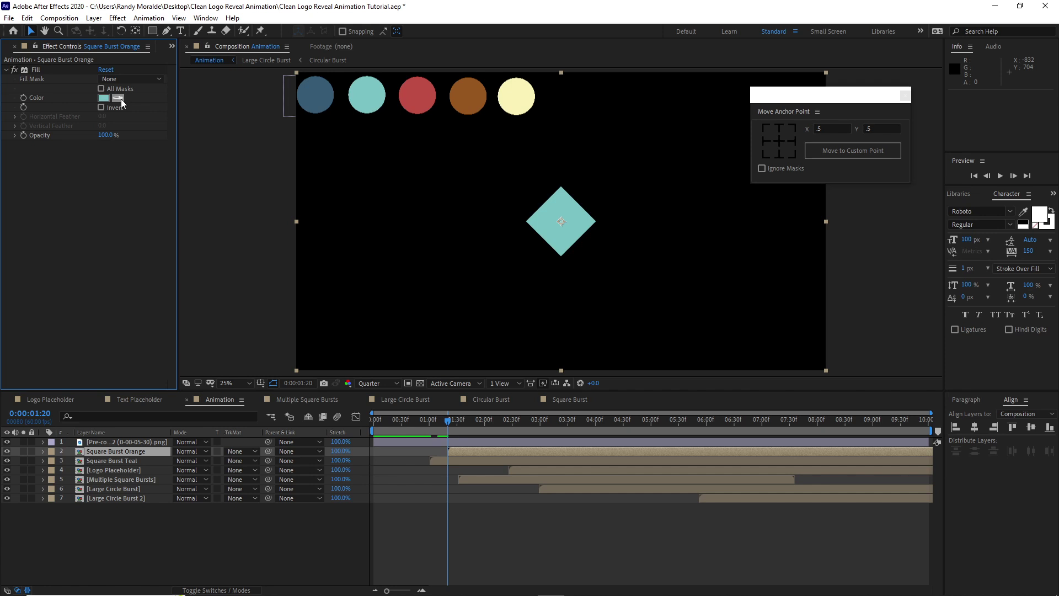
pyautogui.click(121, 99)
pyautogui.click(418, 94)
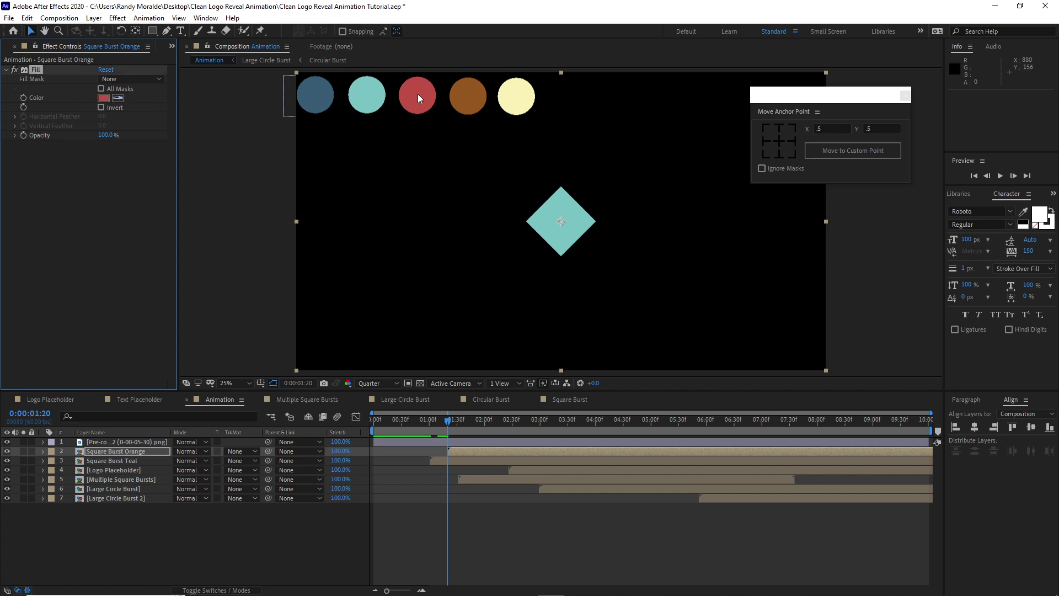
pyautogui.click(448, 424)
pyautogui.press('space')
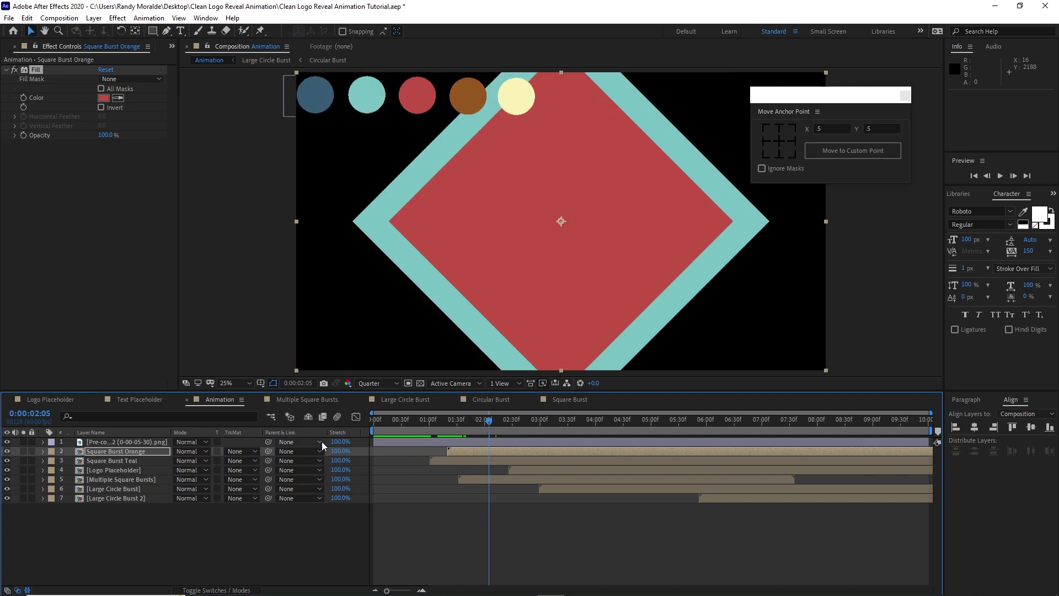
# Add the pre-rendered Arrow 1 and Arrow 2 compositions to Animation, just beneath the colour palette layer
pyautogui.click(172, 46)
pyautogui.click(181, 65)
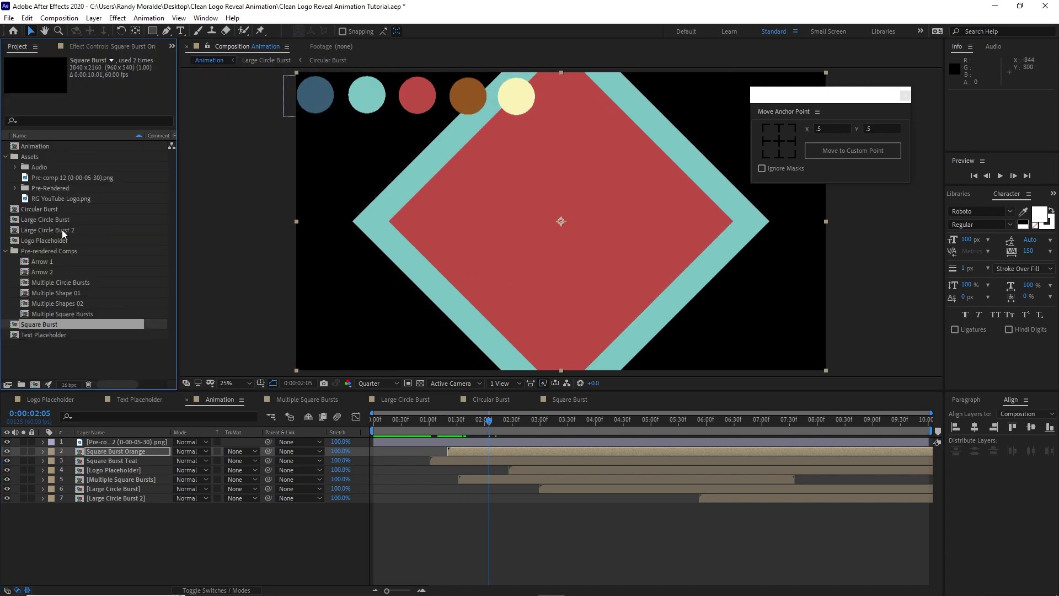
pyautogui.click(15, 263)
pyautogui.keyDown('shift'); pyautogui.click(35, 269); pyautogui.keyUp('shift')
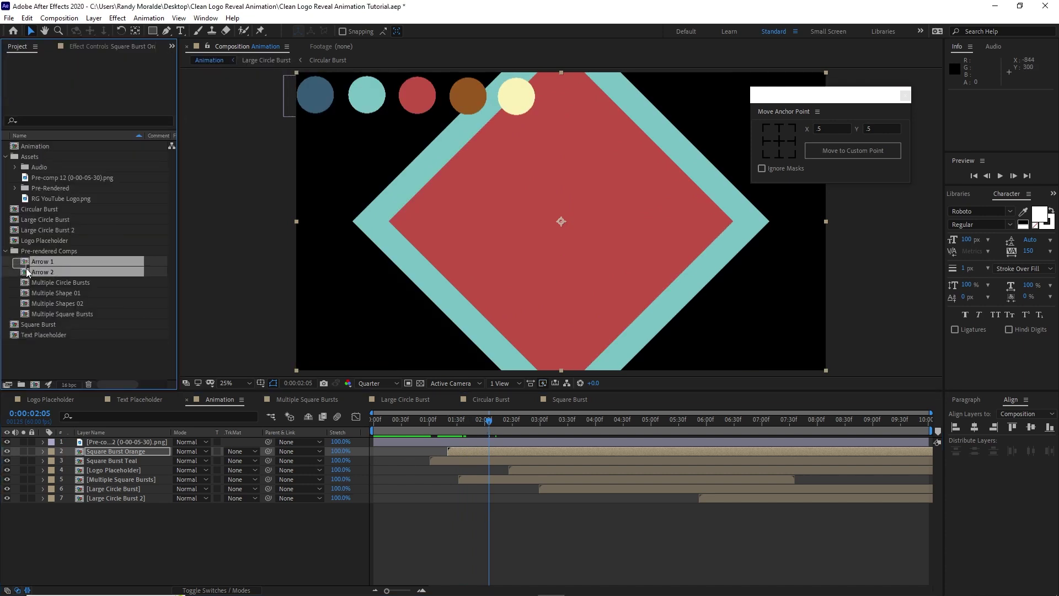
pyautogui.moveTo(34, 270); pyautogui.dragTo(84, 448)
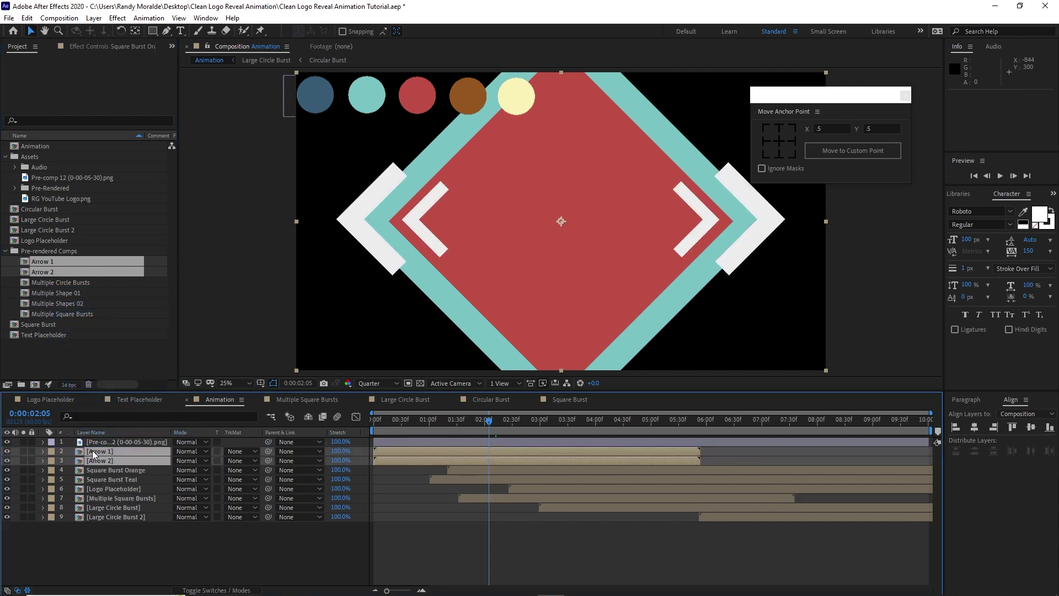
# Apply a Fill effect to the Arrow 1 layer and sample its colour from the teal palette swatch
pyautogui.click(108, 450)
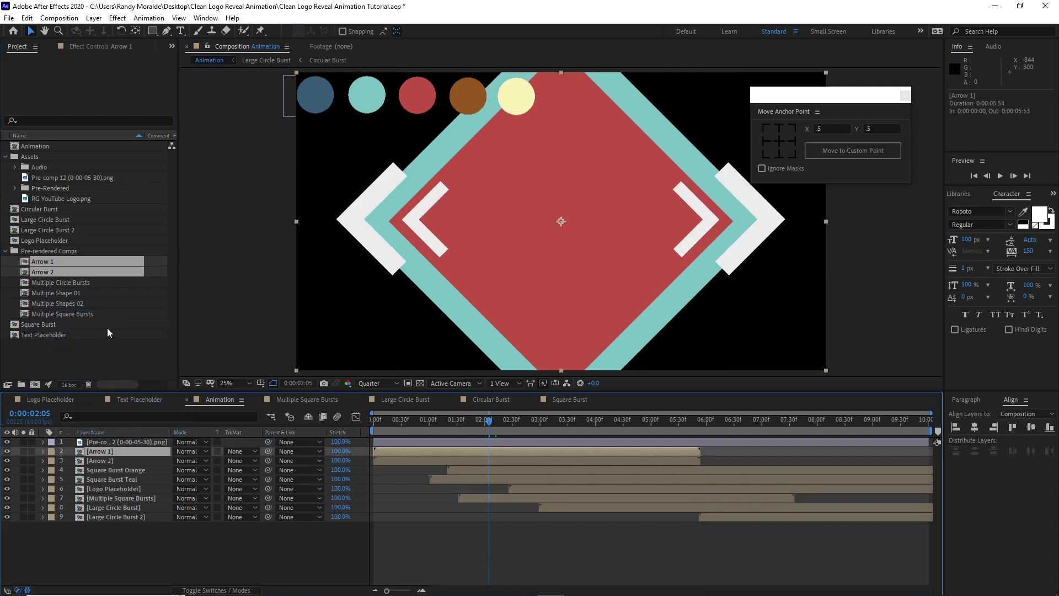
pyautogui.click(118, 18)
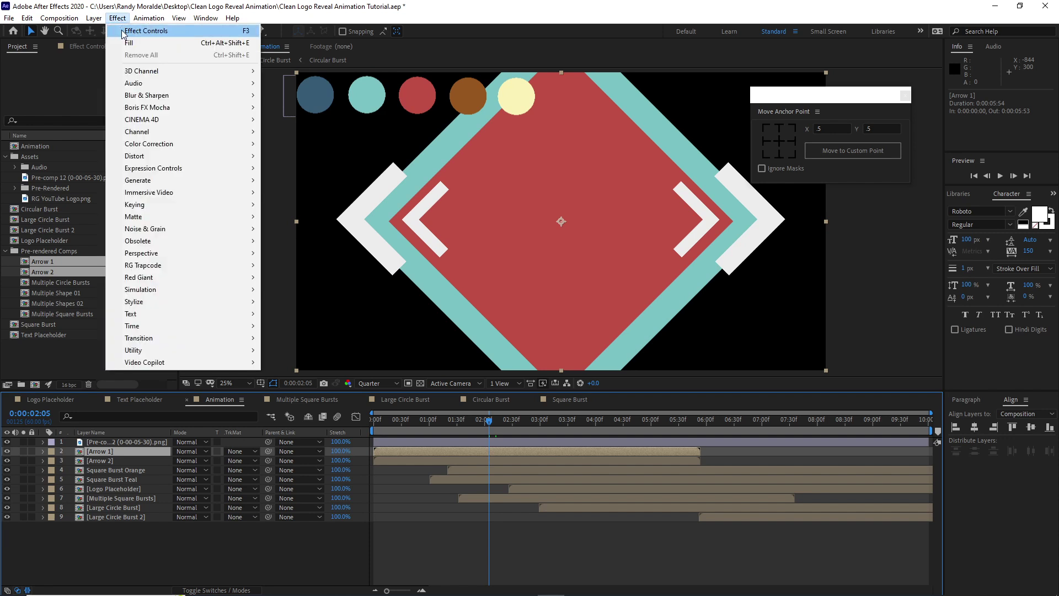
pyautogui.click(128, 43)
pyautogui.click(117, 98)
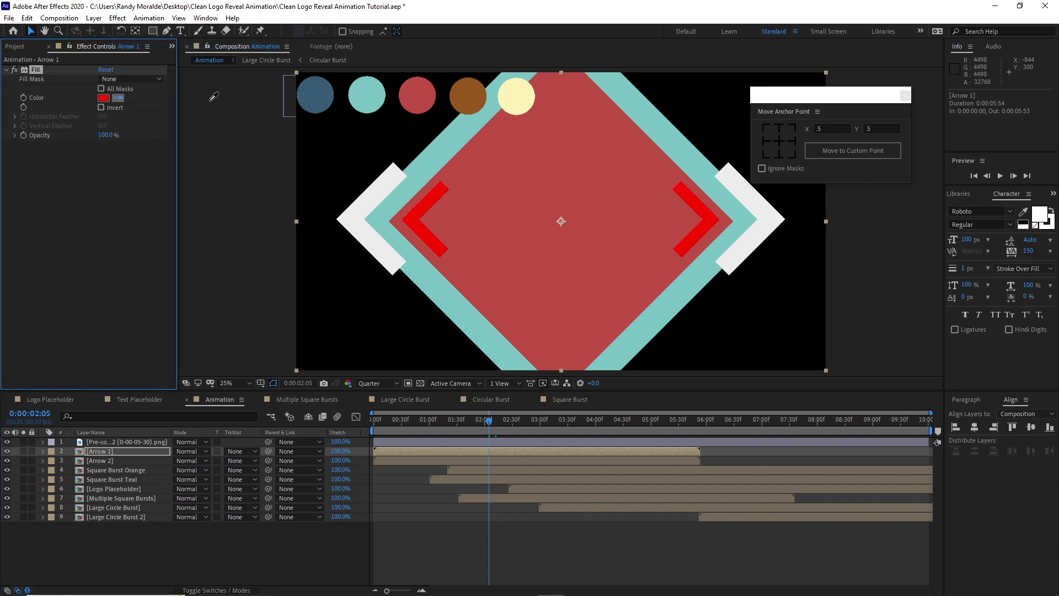
pyautogui.click(378, 95)
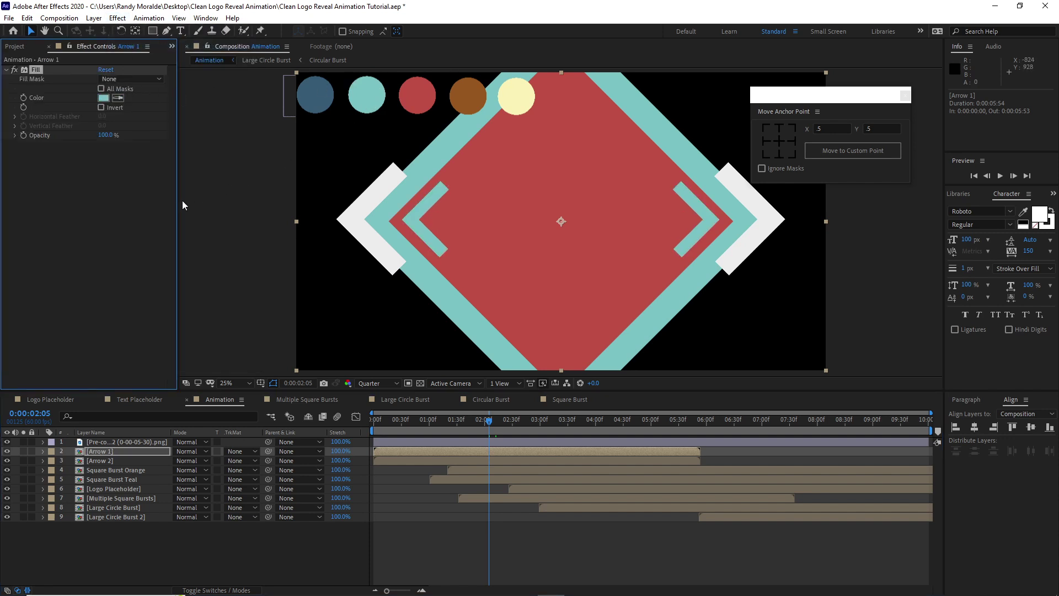
# Apply a Fill effect to the Arrow 2 layer and sample its colour from the dark blue palette swatch
pyautogui.click(131, 464)
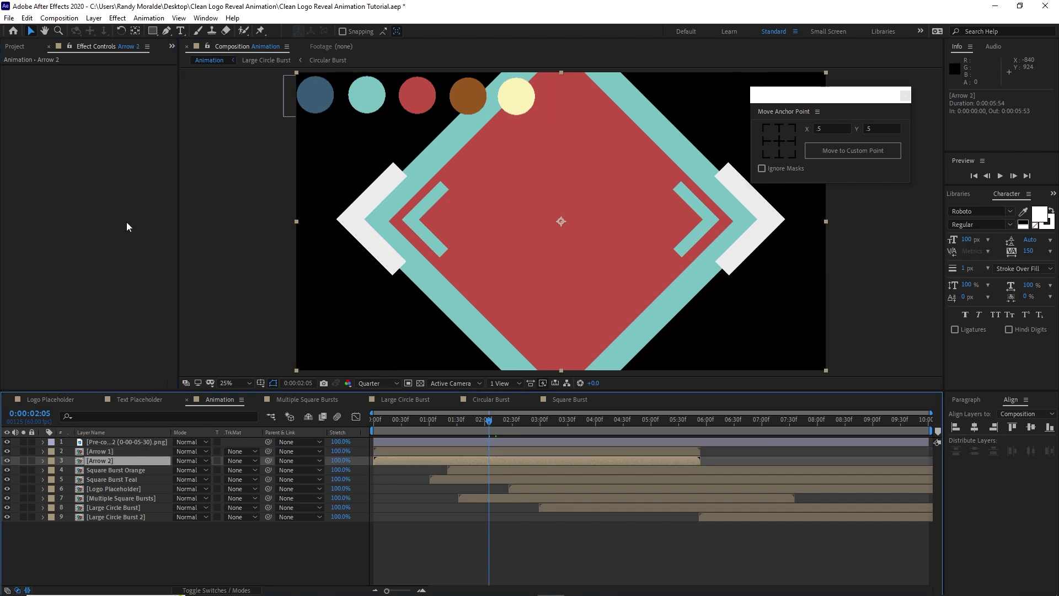
pyautogui.click(117, 18)
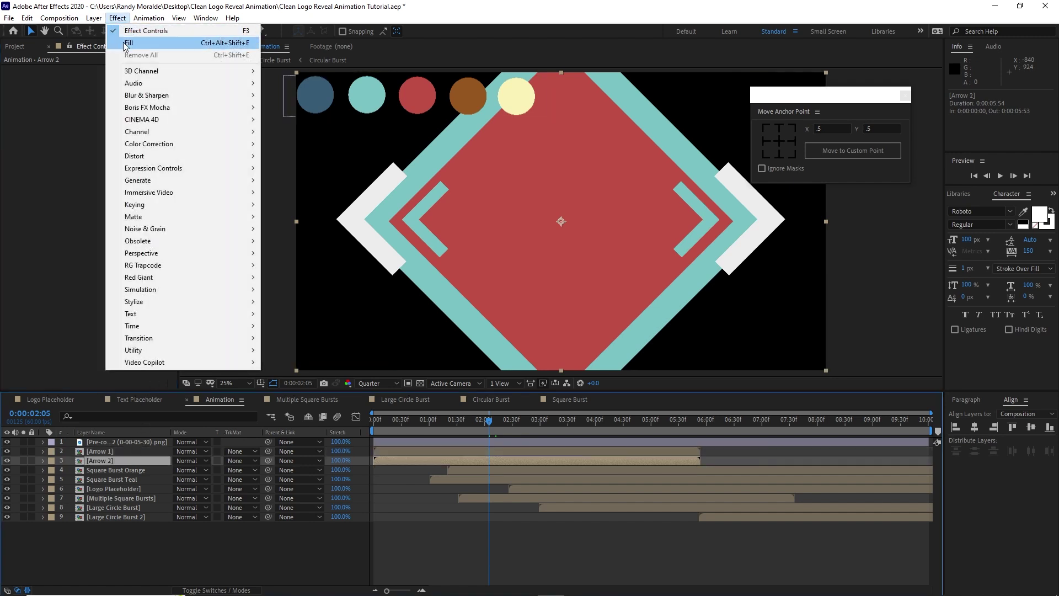
pyautogui.click(126, 43)
pyautogui.click(117, 98)
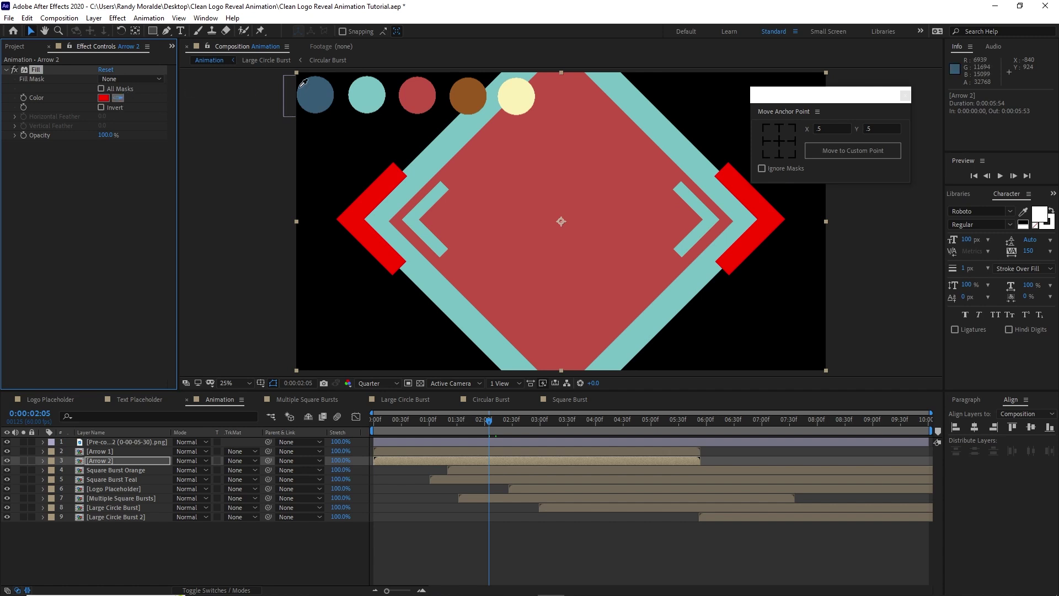
pyautogui.click(316, 89)
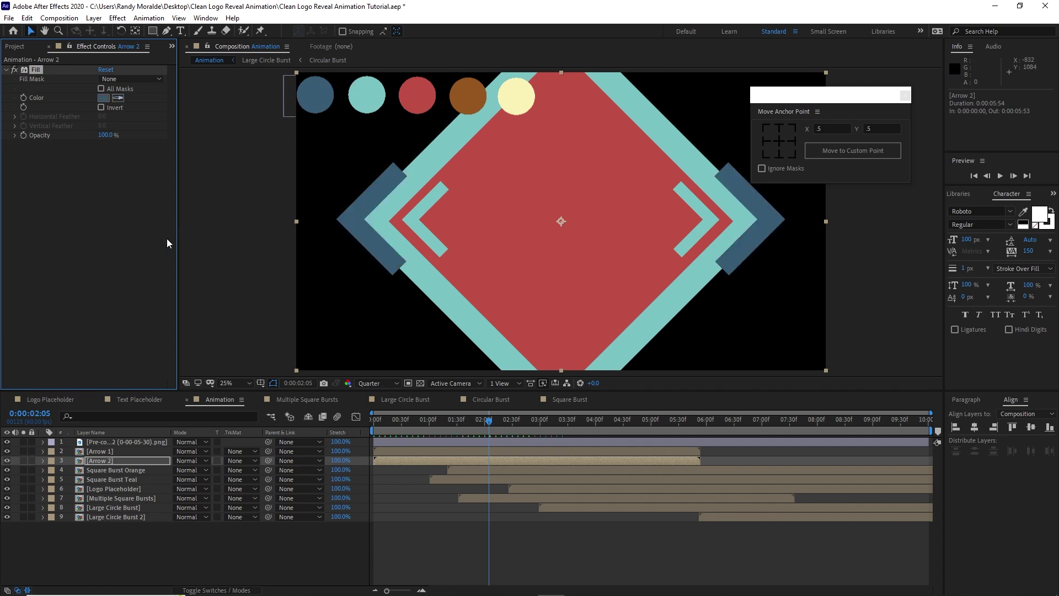
# Add the Multiple Circle Bursts composition to Animation above the Arrow 1 layer and start it at 0:00:03:30
pyautogui.click(170, 49)
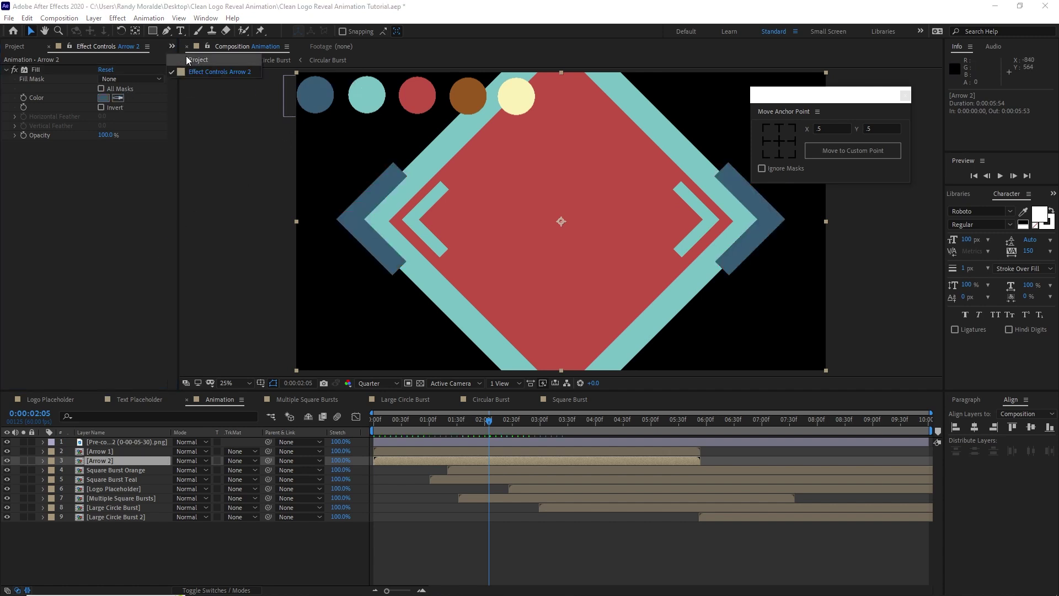
pyautogui.click(196, 57)
pyautogui.press('F2')
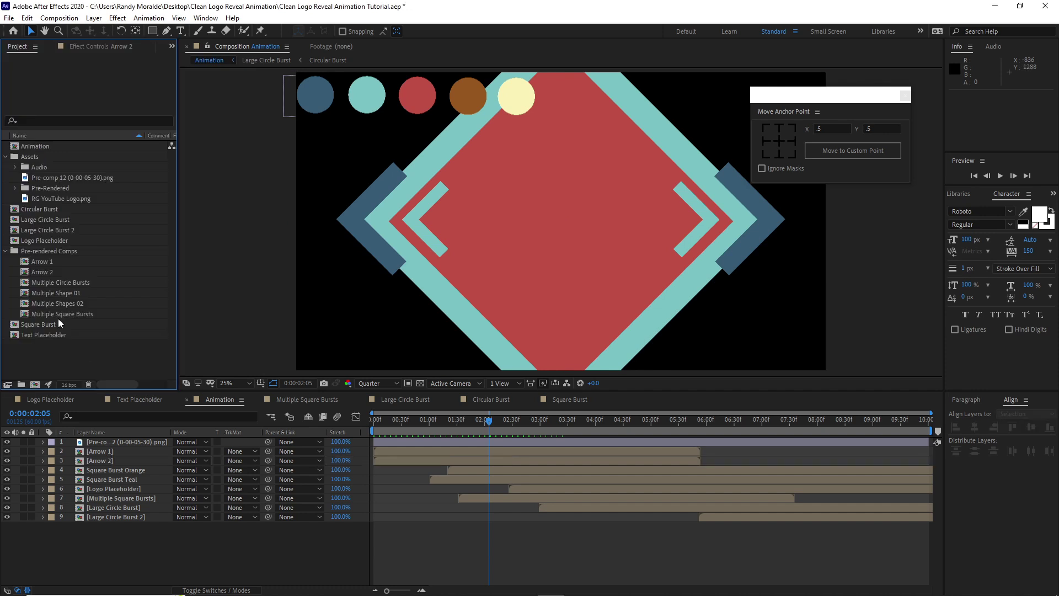
pyautogui.moveTo(47, 282); pyautogui.dragTo(88, 450)
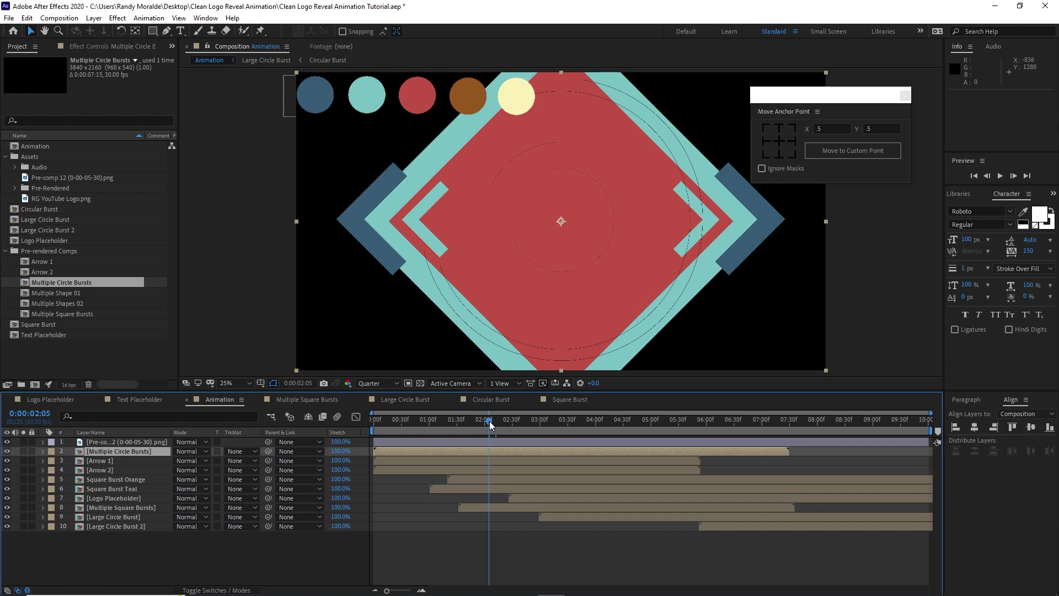
pyautogui.moveTo(488, 421); pyautogui.dragTo(567, 426)
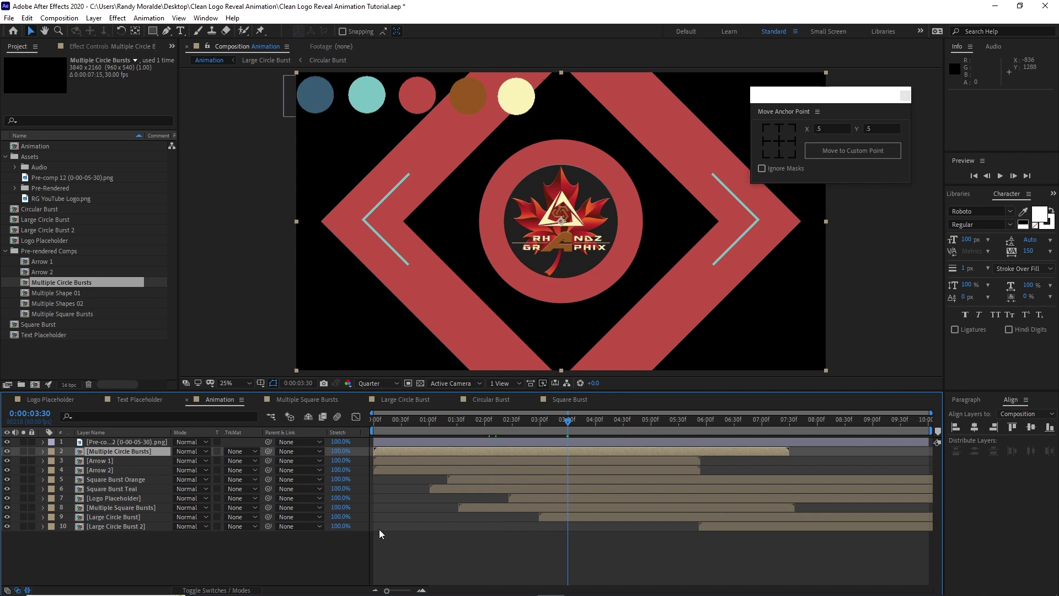
pyautogui.press('[')
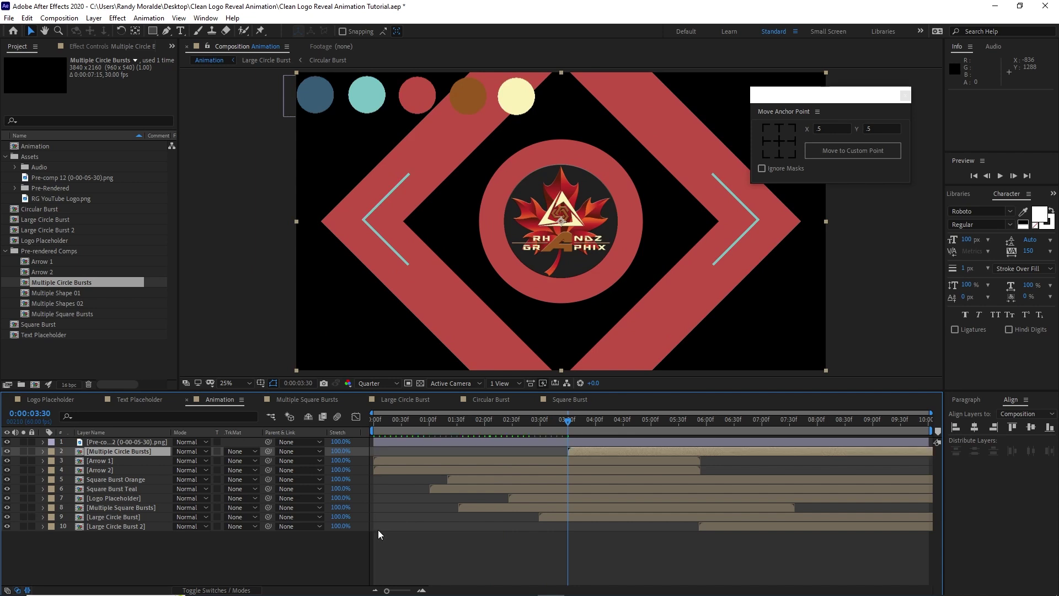
# Apply a Fill effect to the Multiple Circle Bursts layer and sample its colour from the dark blue palette swatch
pyautogui.click(118, 18)
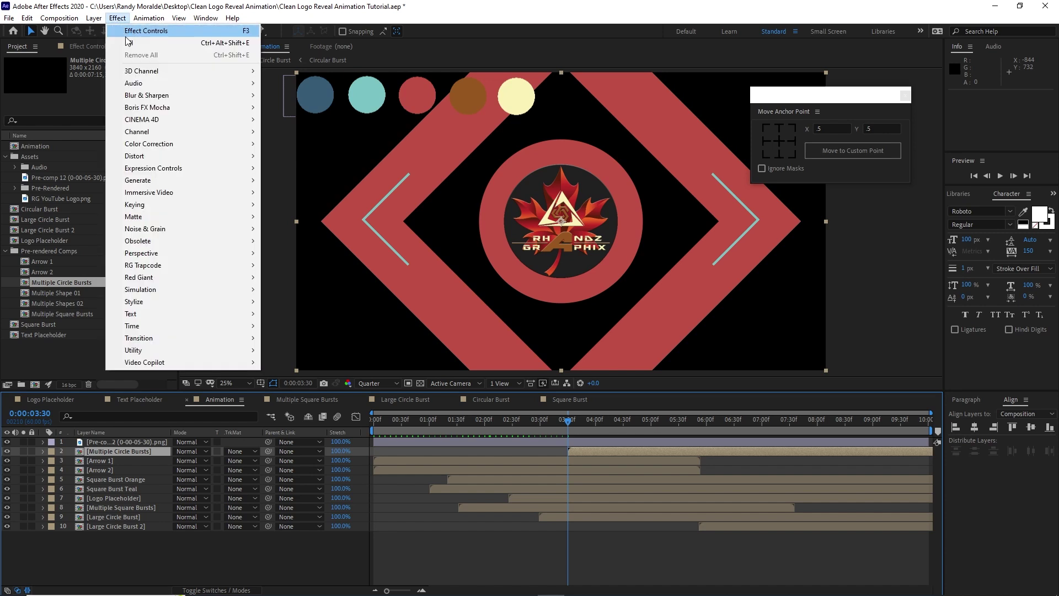
pyautogui.click(138, 41)
pyautogui.click(122, 98)
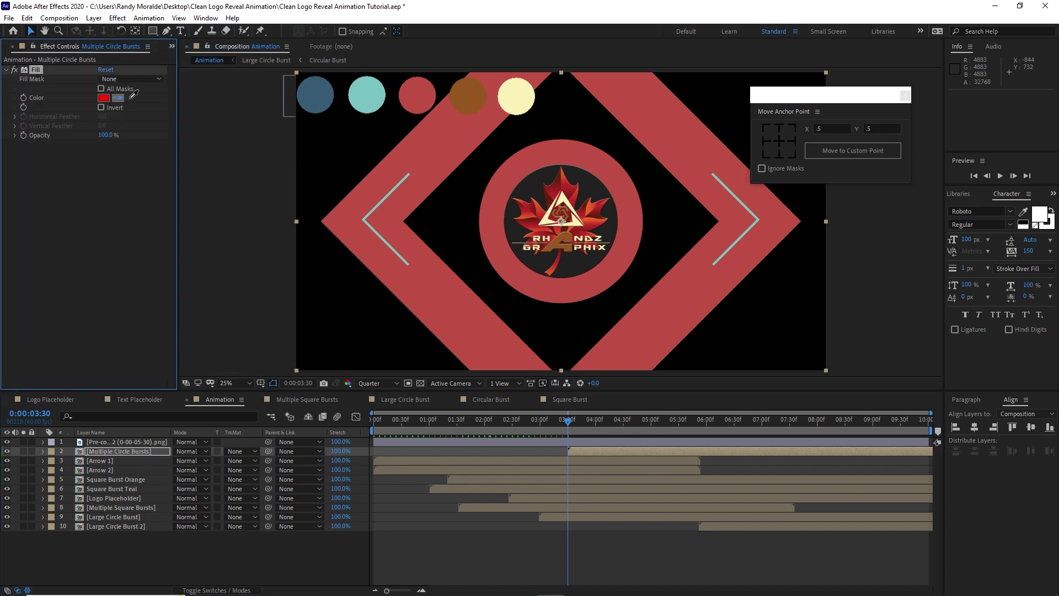
pyautogui.click(314, 89)
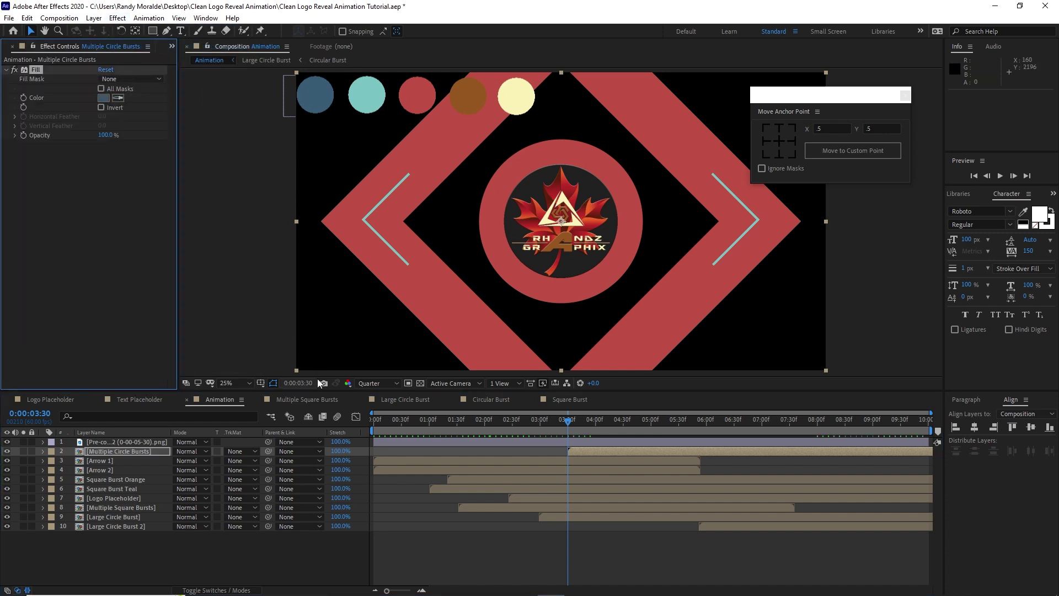
# Add the Multiple Shape 01 and Multiple Shapes 02 compositions to Animation, directly above the Multiple Circle Bursts layer
pyautogui.click(172, 46)
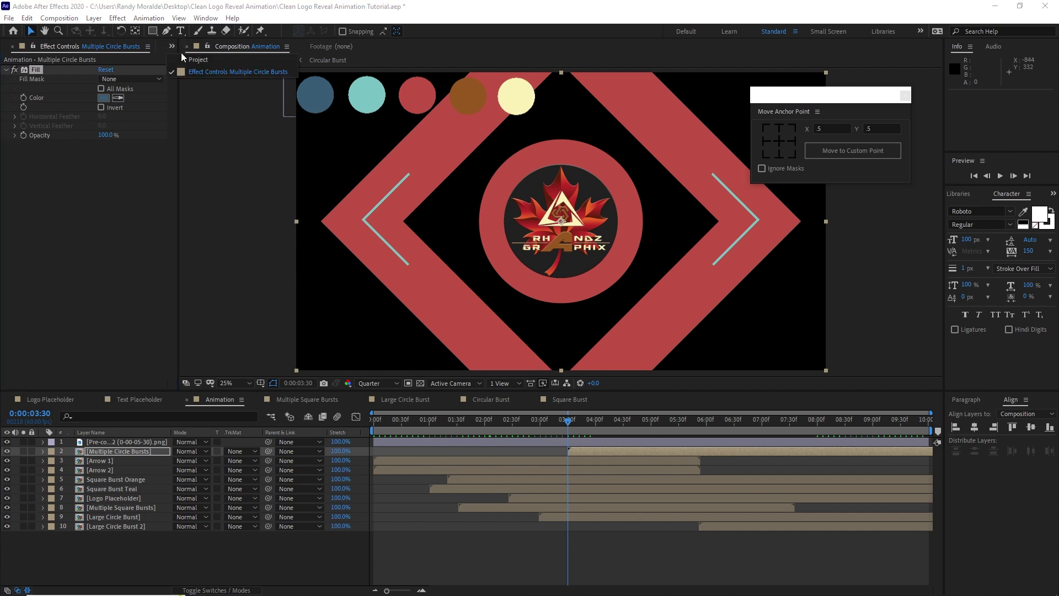
pyautogui.click(190, 59)
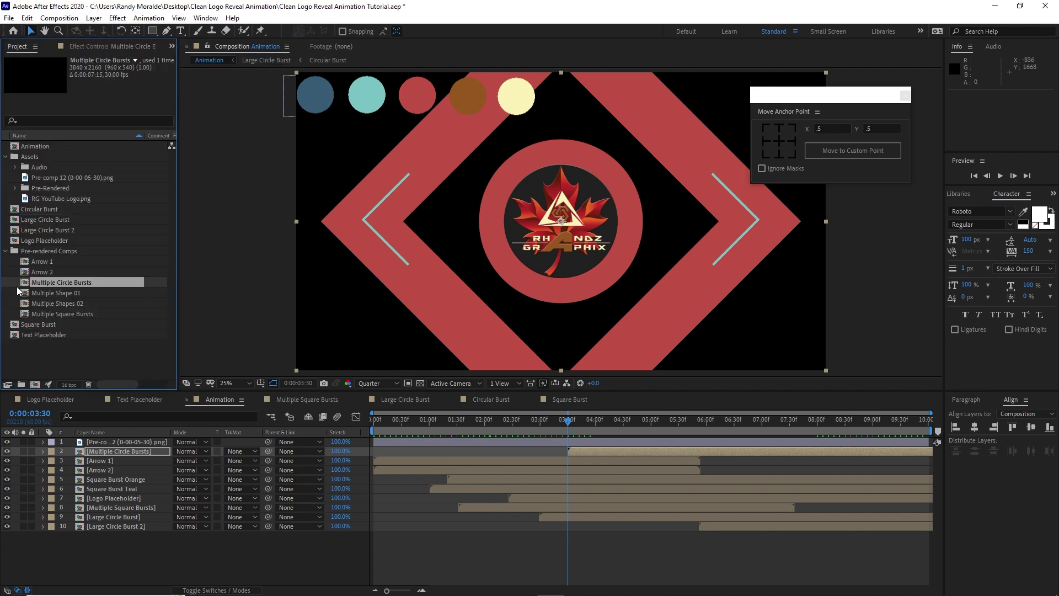
pyautogui.moveTo(14, 293); pyautogui.dragTo(72, 449)
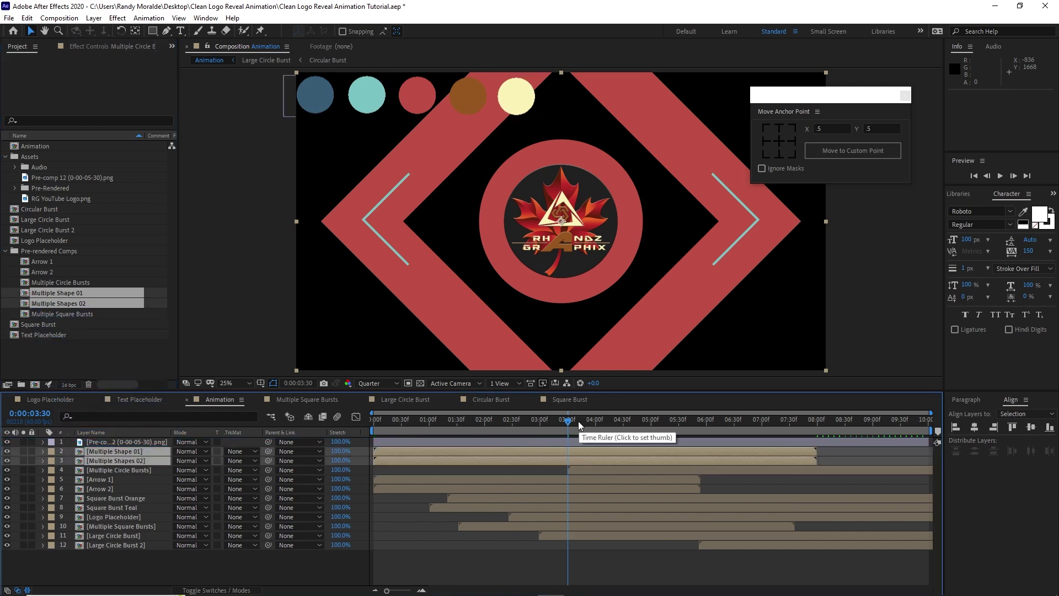
# Split the Multiple Shape 01 and Multiple Shapes 02 layers at 0:00:04:00 and delete the parts before that time
pyautogui.moveTo(567, 422); pyautogui.dragTo(594, 428)
pyautogui.click(27, 18)
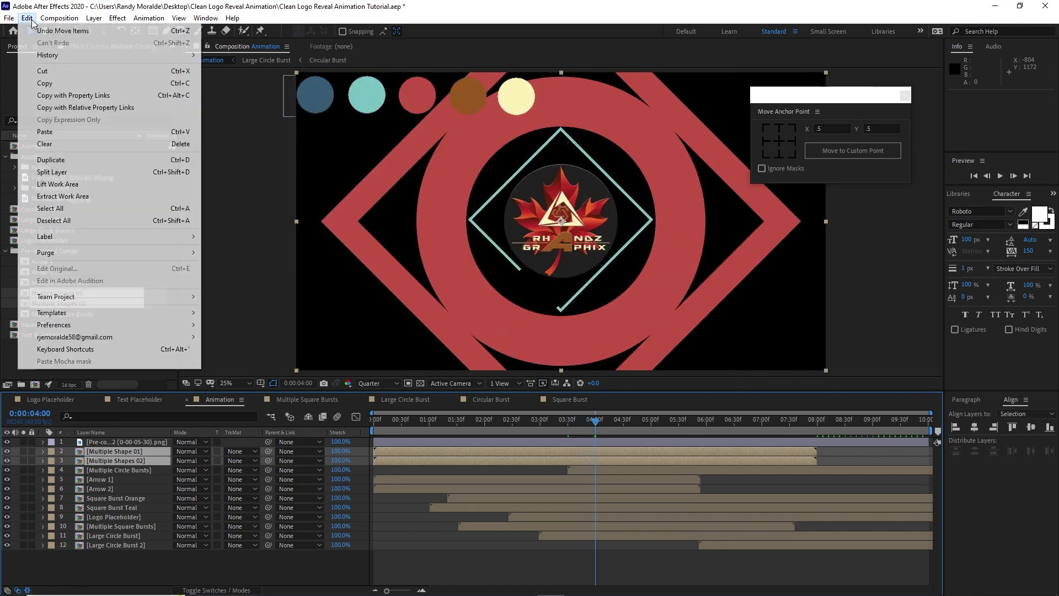
pyautogui.click(53, 172)
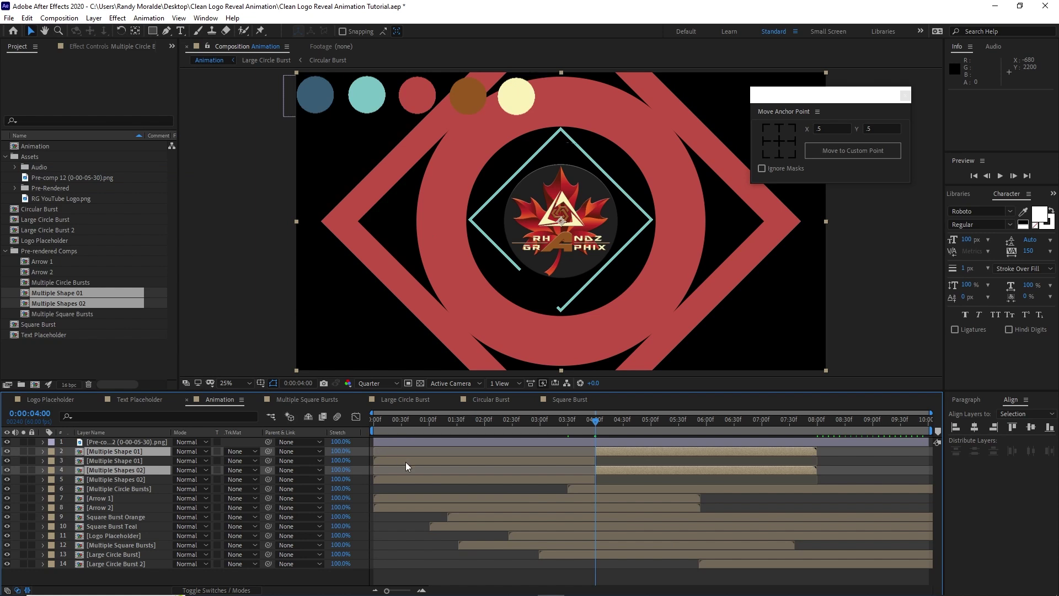
pyautogui.press('Delete')
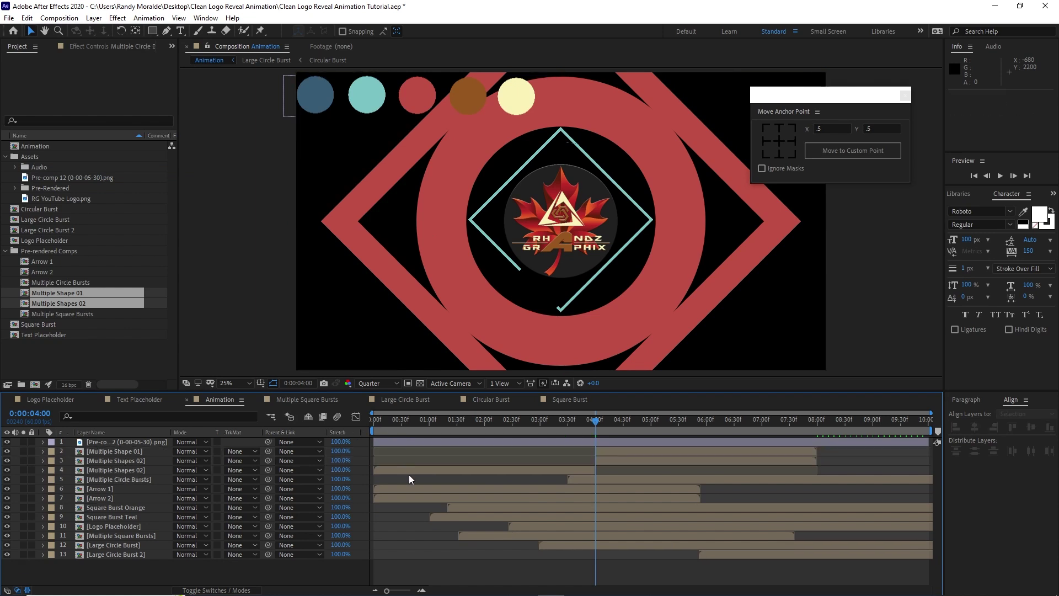
pyautogui.click(406, 471)
pyautogui.press('Delete')
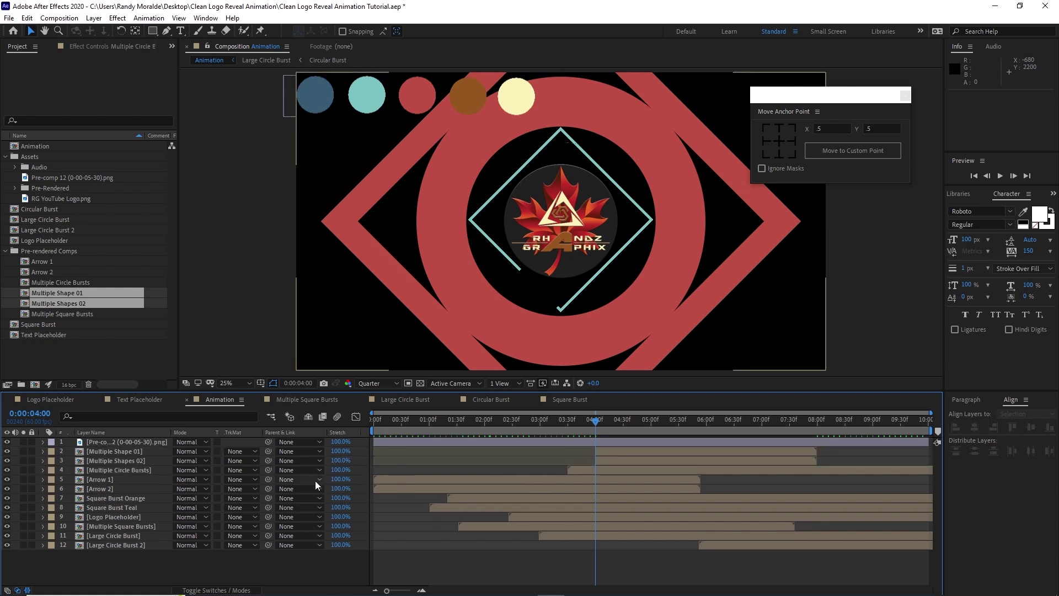
# Apply a Fill effect to the Multiple Shape 01 layer and sample its colour from the brown palette swatch
pyautogui.click(139, 452)
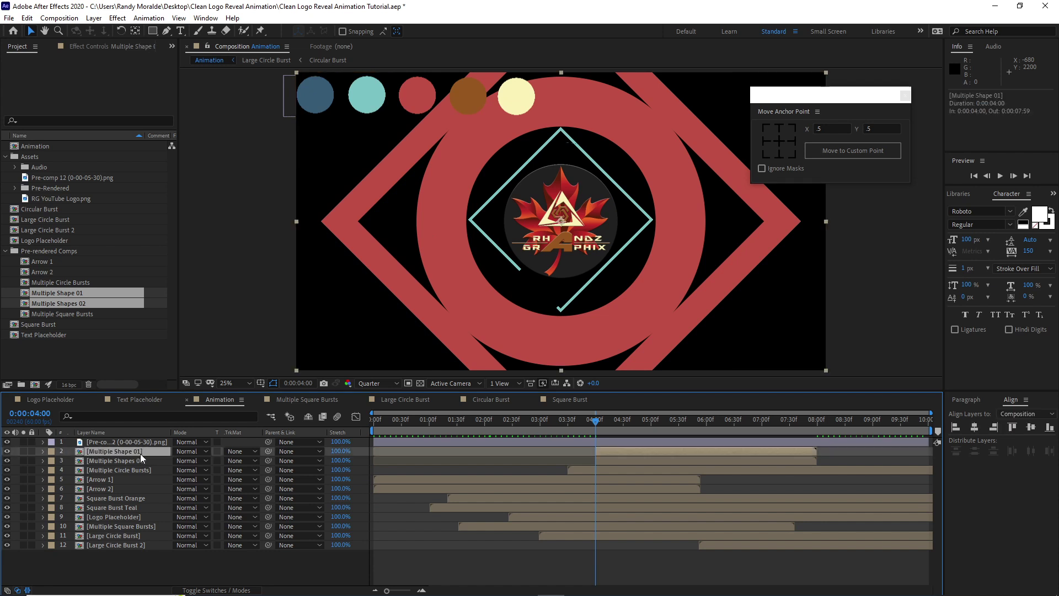
pyautogui.click(117, 18)
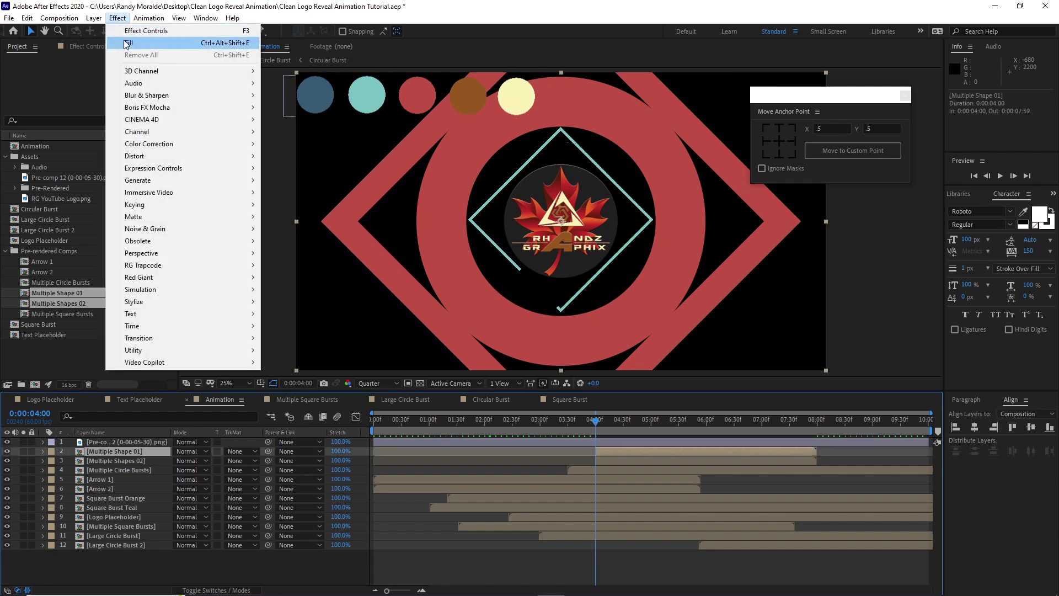
pyautogui.click(124, 40)
pyautogui.click(118, 97)
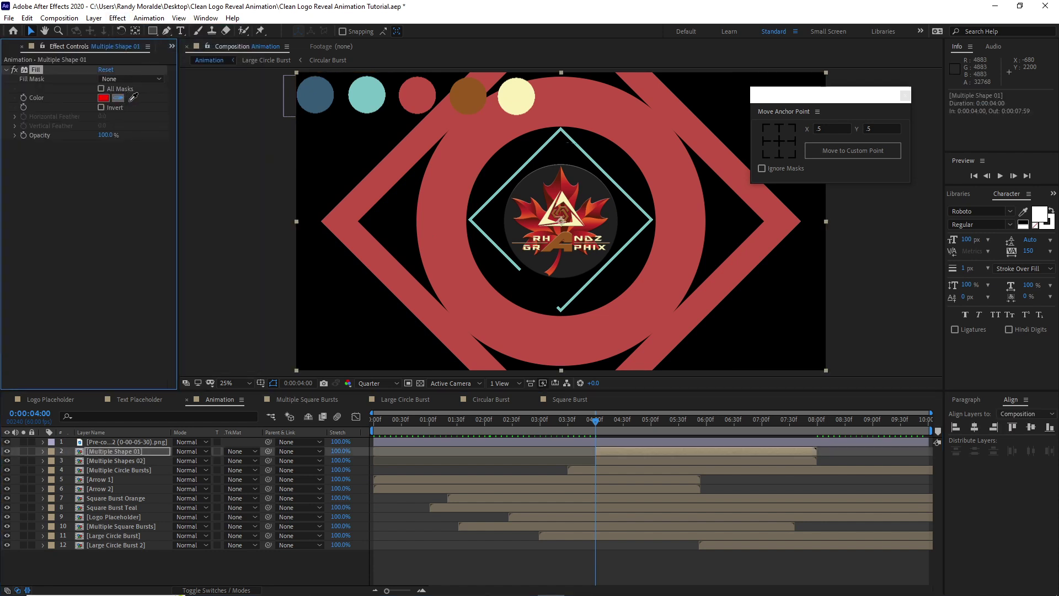
pyautogui.click(466, 95)
# Apply a Fill effect to the Multiple Shapes 02 layer and sample its colour from the cream palette swatch
pyautogui.click(126, 461)
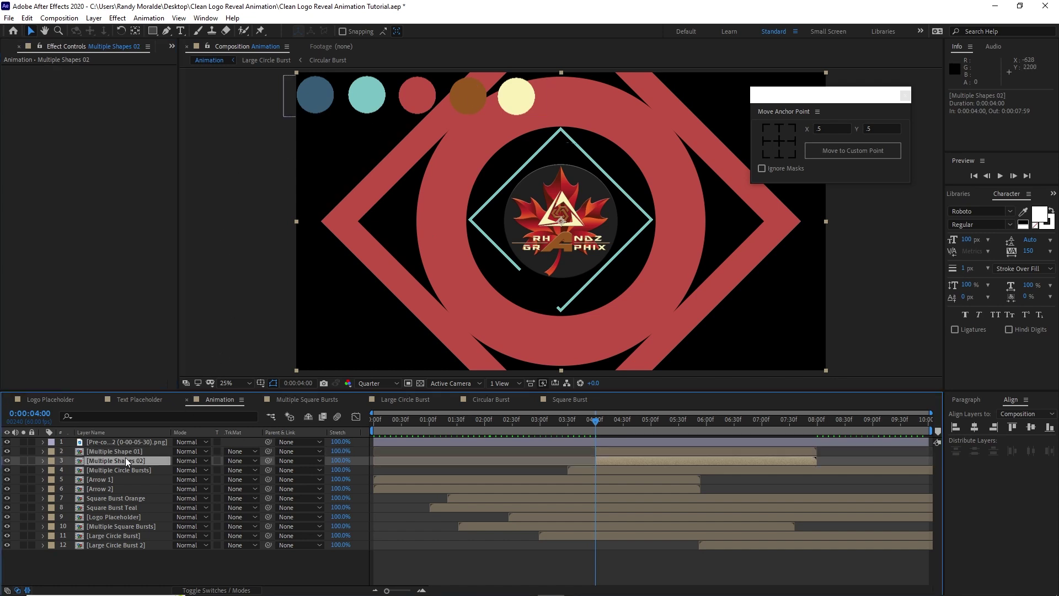
pyautogui.click(118, 18)
pyautogui.click(123, 43)
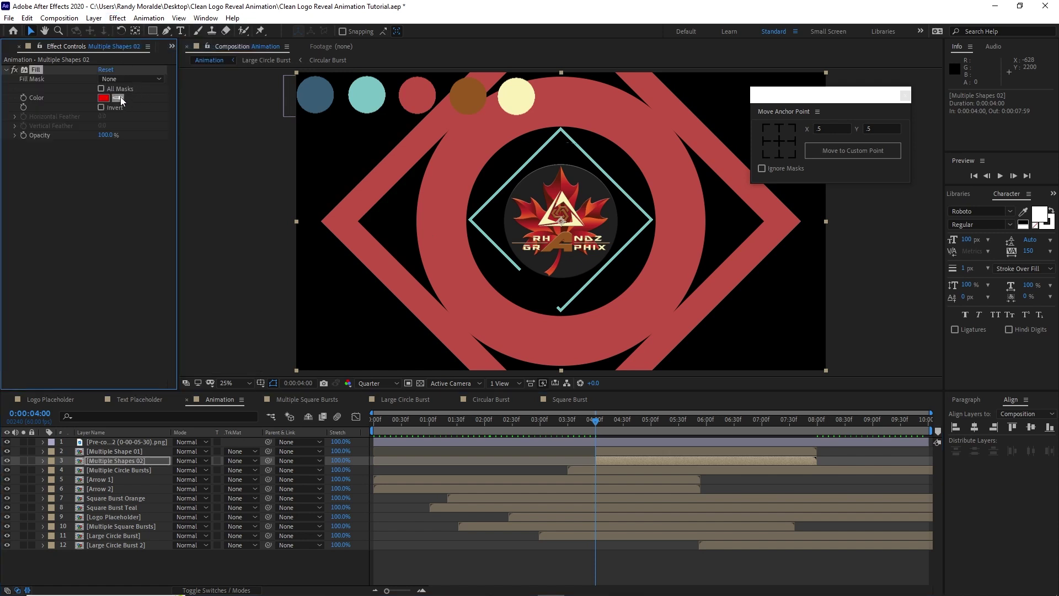
pyautogui.click(117, 98)
pyautogui.click(515, 91)
# Delete the colour palette image Pre-comp 12 (0-00-05-30).png from the project, including its use in Animation
pyautogui.click(173, 46)
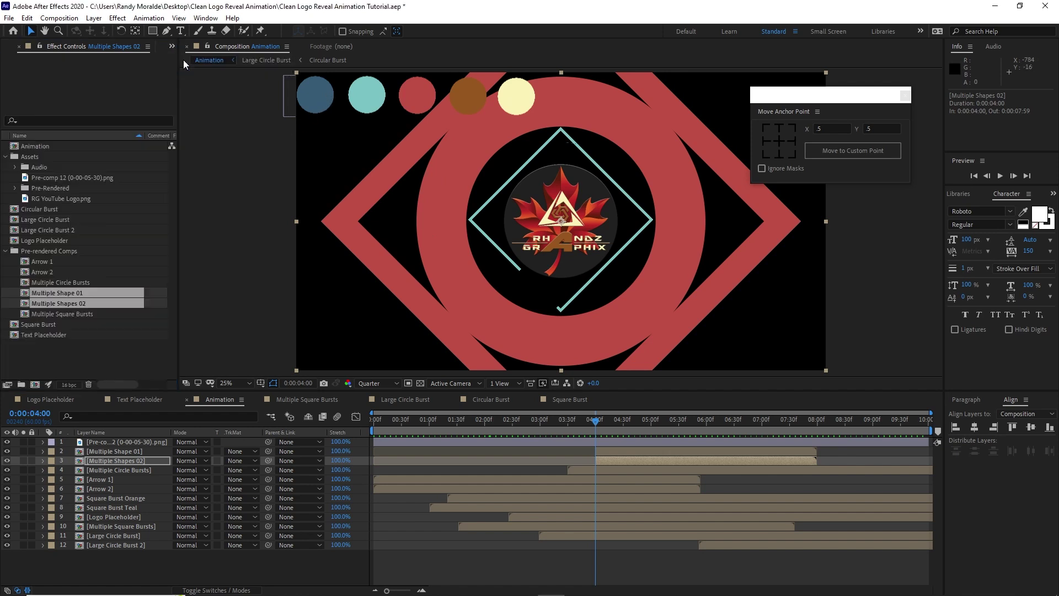
pyautogui.click(72, 178)
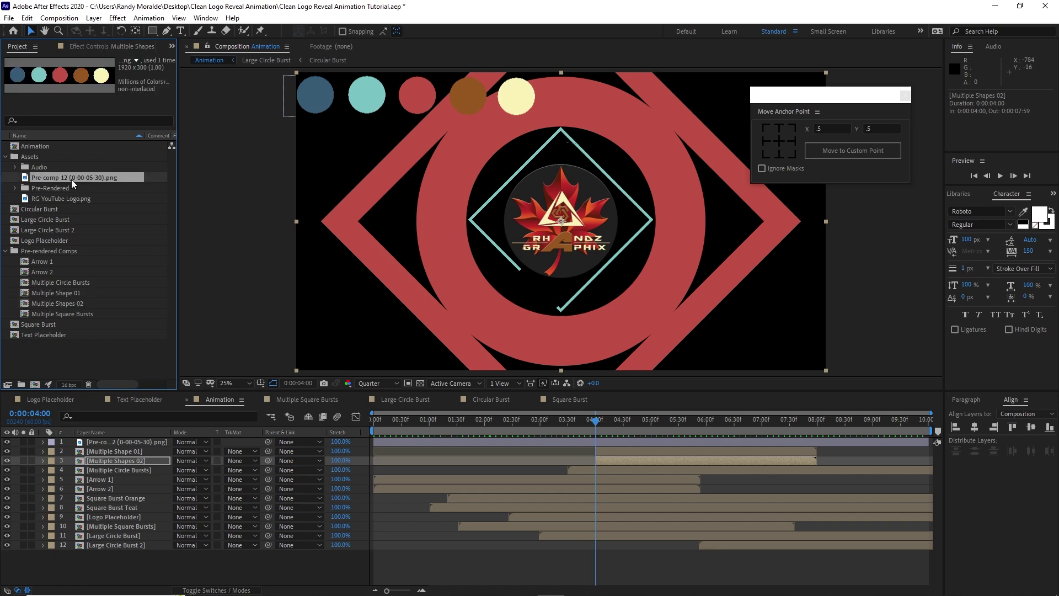
pyautogui.click(26, 18)
pyautogui.click(45, 144)
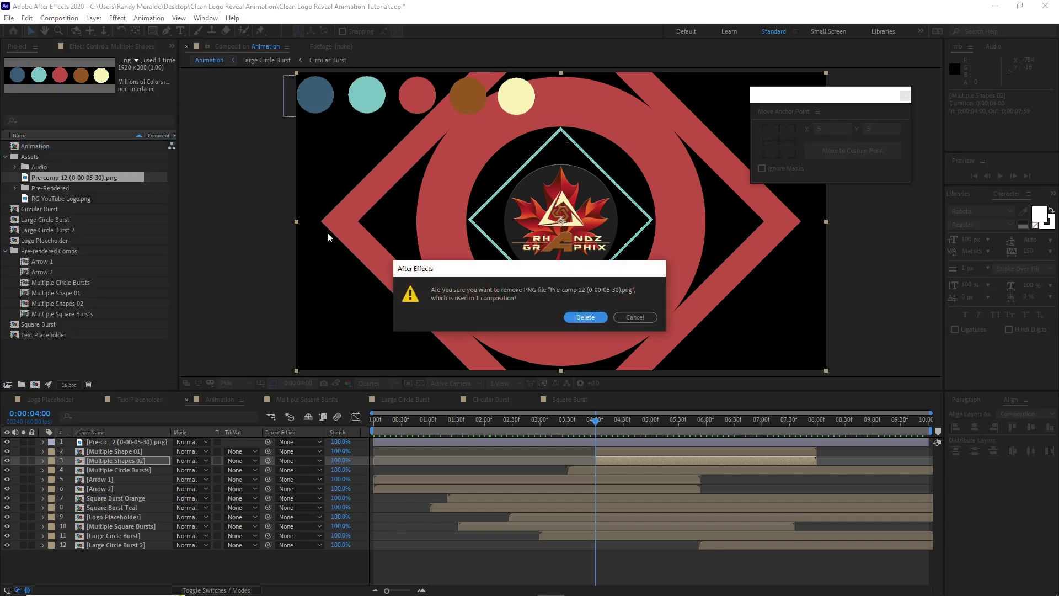
pyautogui.click(576, 319)
# Play back the Animation composition from the start to review the layered bursts, then return to 0:00:00:00
pyautogui.moveTo(595, 421); pyautogui.dragTo(486, 437)
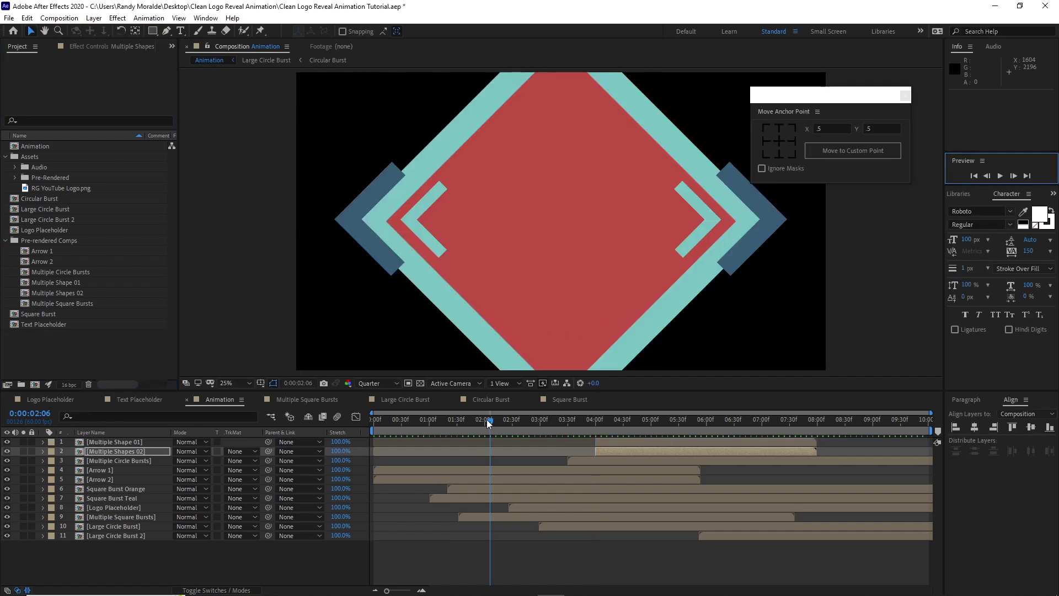
pyautogui.click(488, 415)
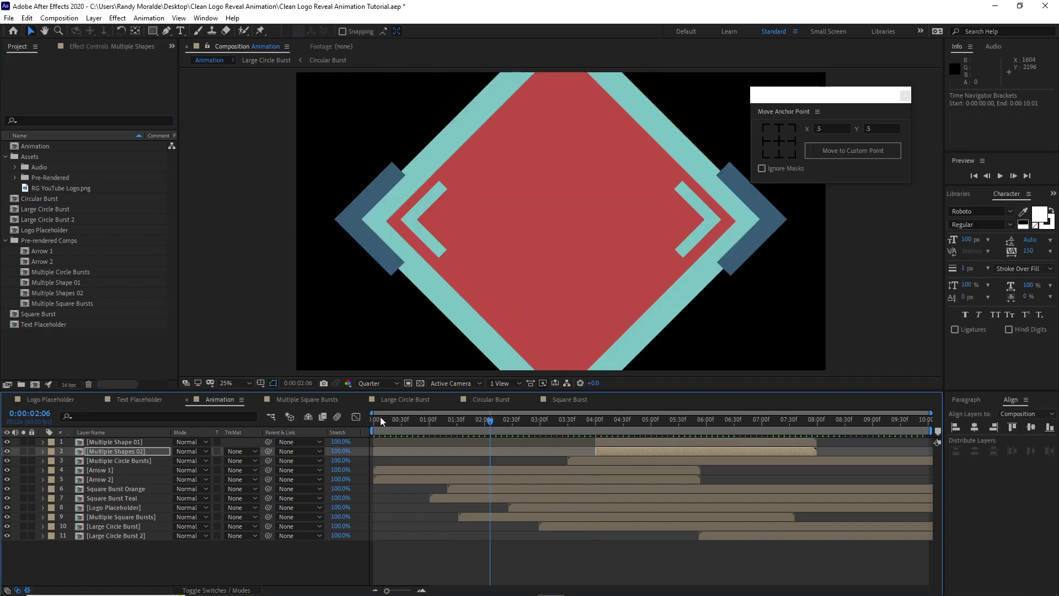
pyautogui.moveTo(379, 416); pyautogui.dragTo(373, 423)
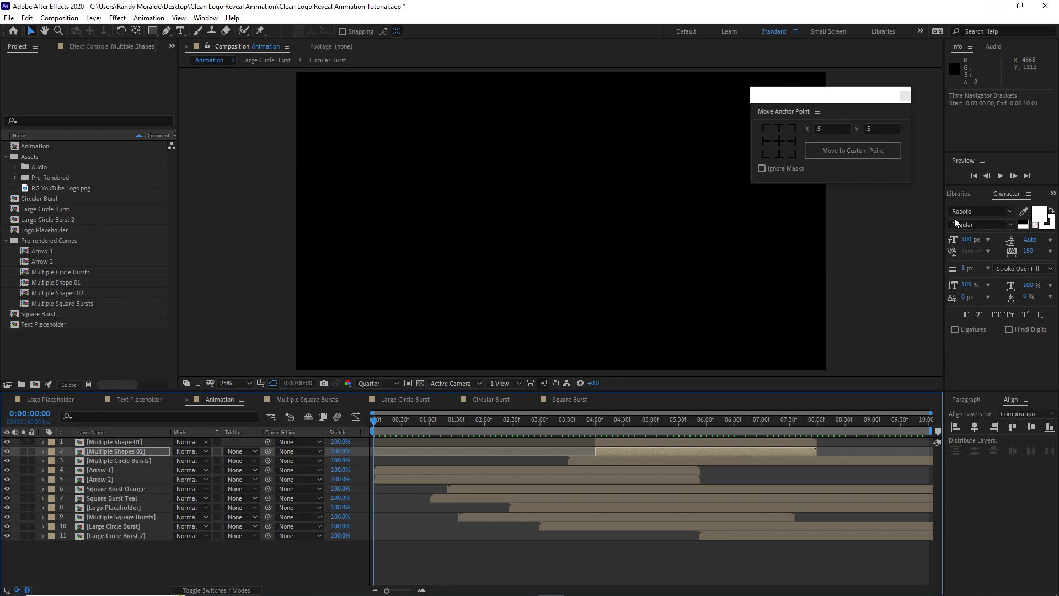
pyautogui.click(1002, 176)
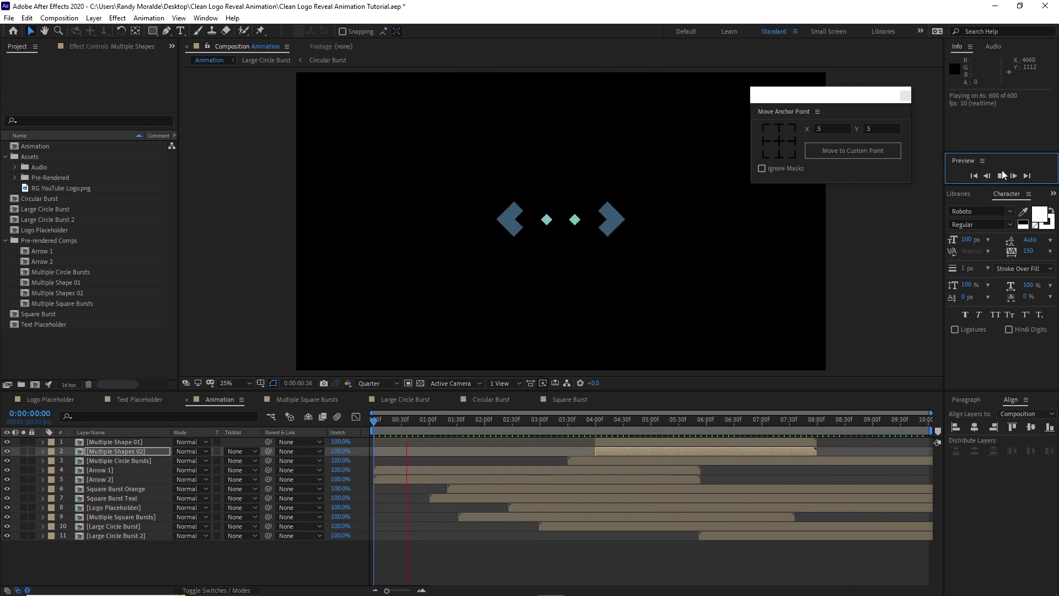
pyautogui.click(1001, 176)
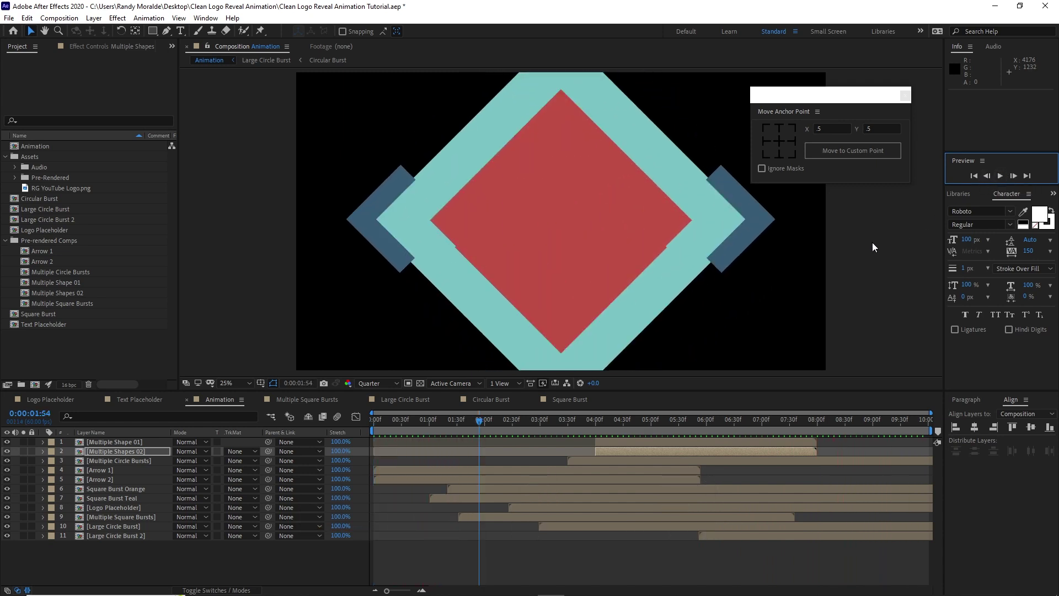
pyautogui.moveTo(405, 418); pyautogui.dragTo(373, 418)
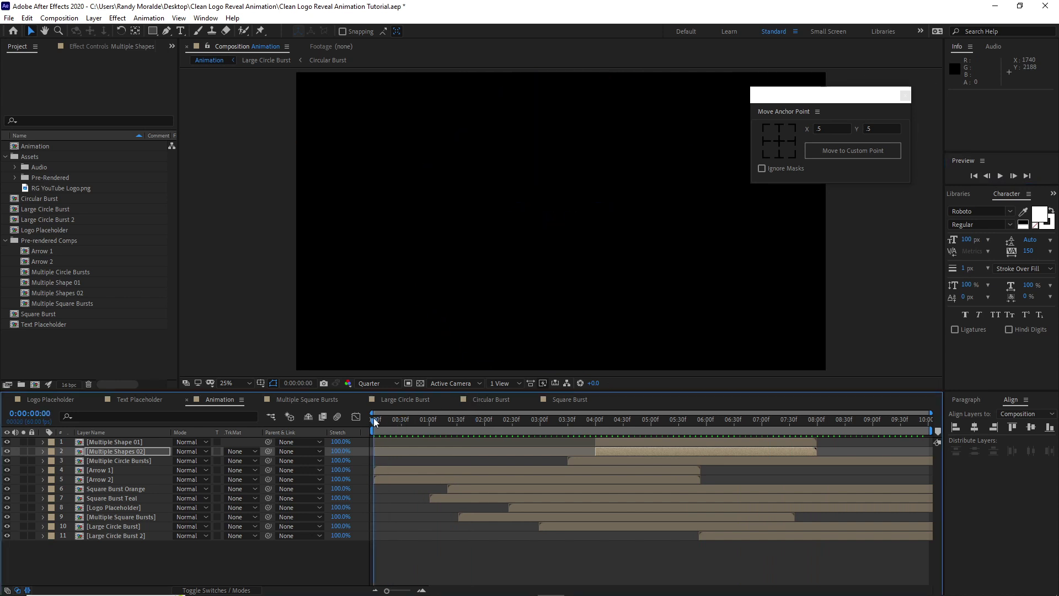
# Create a new composition named Main at 3840 × 2160 px, 60 fps and 0:00:10:01 duration
pyautogui.click(66, 18)
pyautogui.click(76, 30)
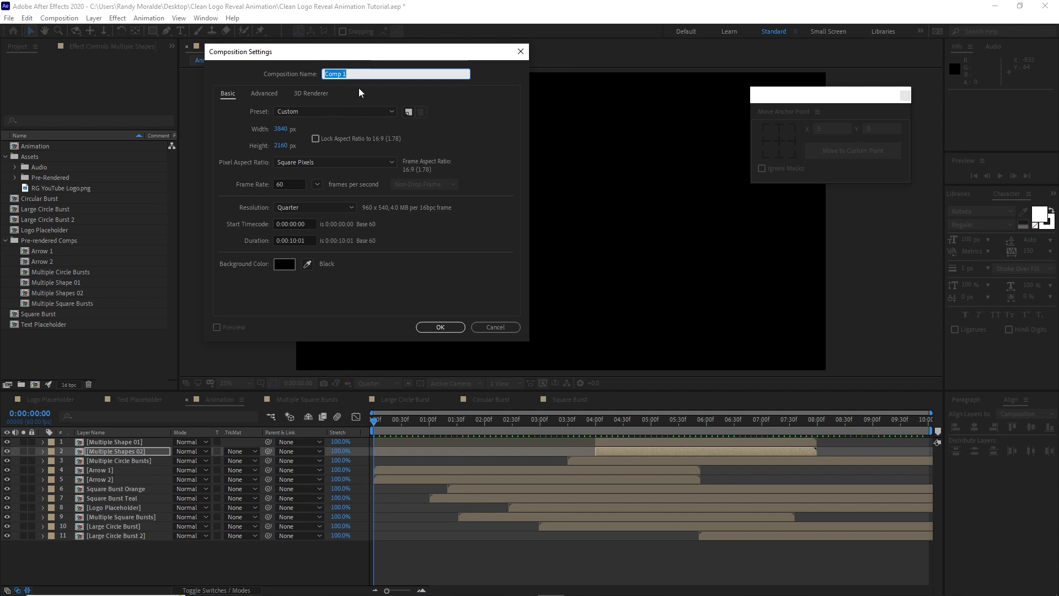
pyautogui.write('Main')
pyautogui.click(436, 327)
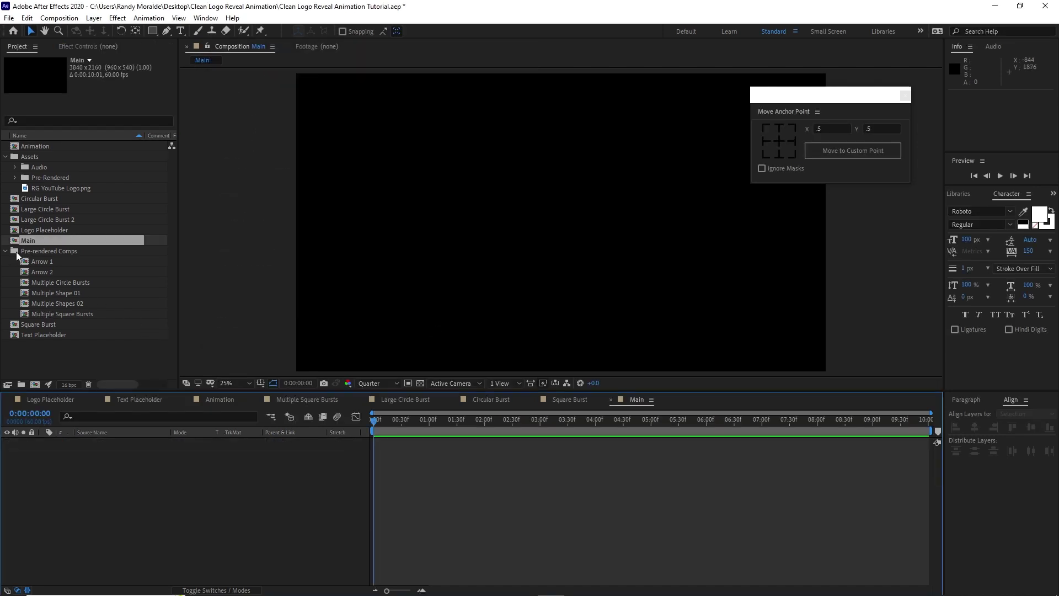
# Add the Animation composition to Main and place the Text Placeholder composition above it
pyautogui.click(5, 251)
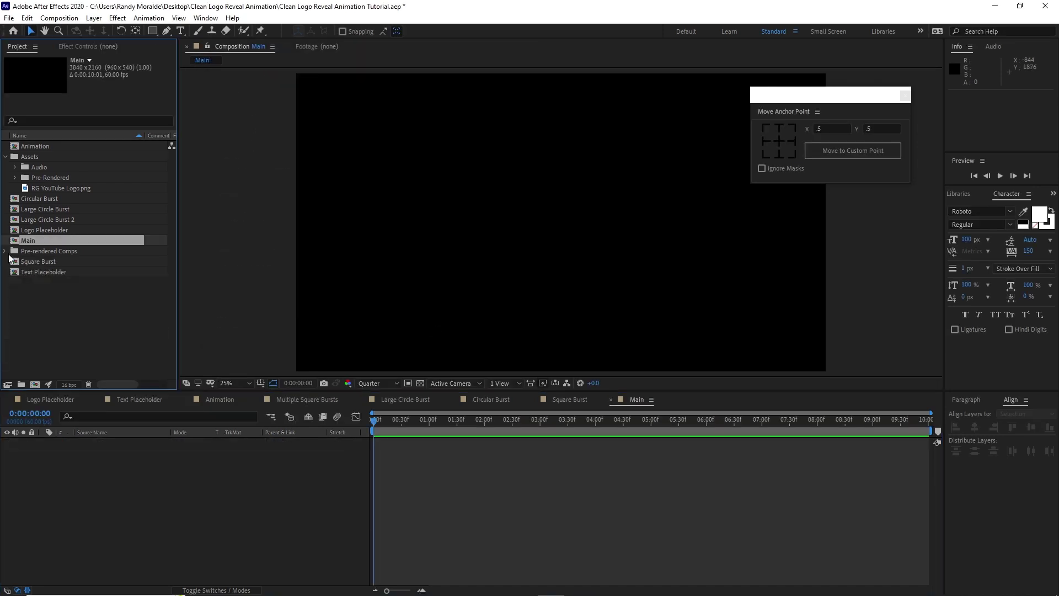
pyautogui.click(6, 157)
pyautogui.click(63, 147)
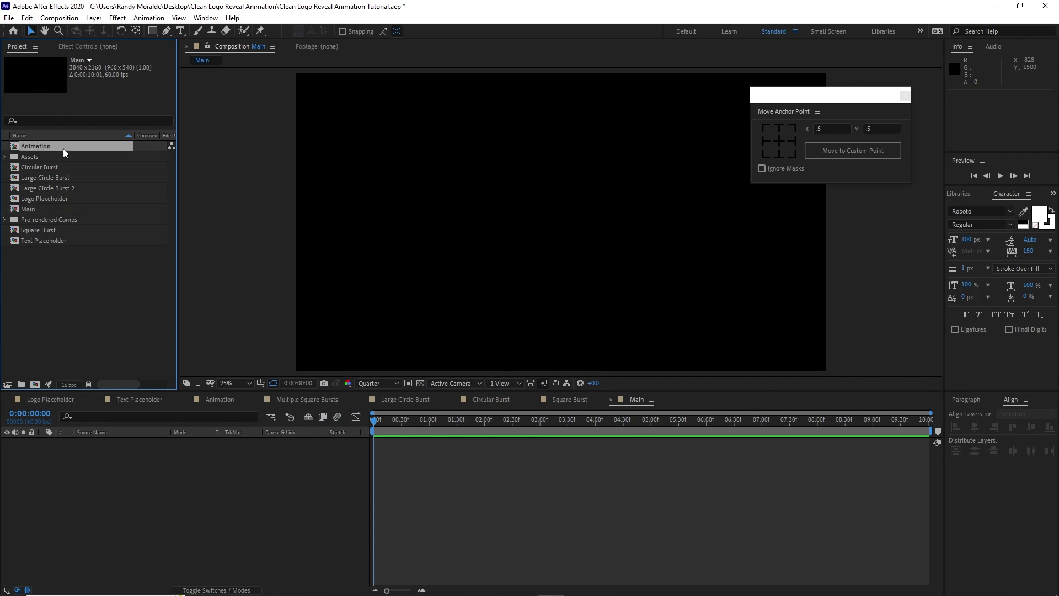
pyautogui.moveTo(62, 147); pyautogui.dragTo(85, 470)
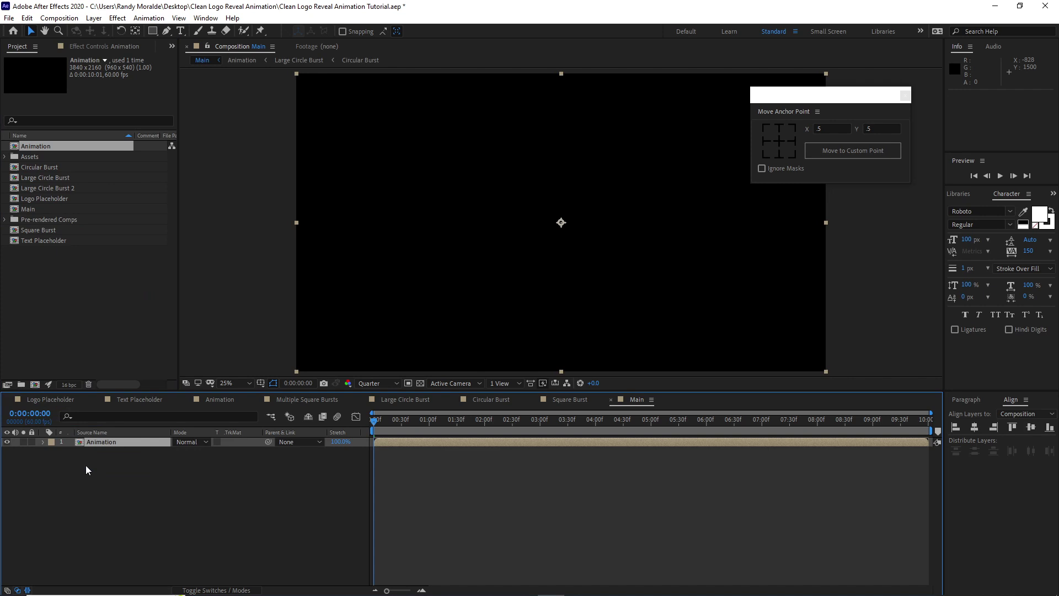
pyautogui.moveTo(57, 240); pyautogui.dragTo(95, 441)
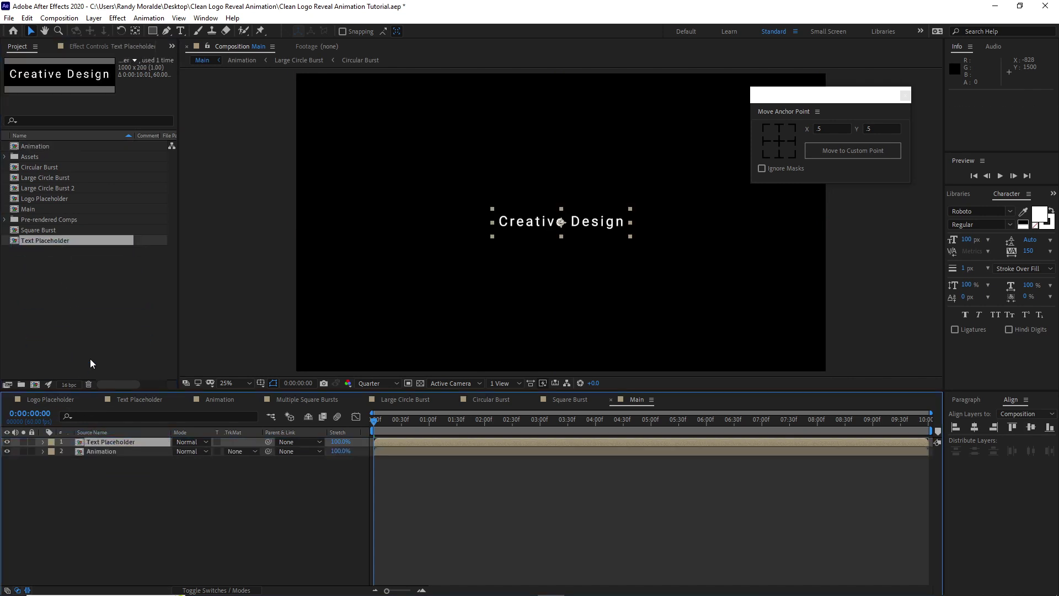
# Add Large Circle Burst 2 to Main between Text Placeholder and Animation, and start it at 0:00:05:52
pyautogui.click(5, 219)
pyautogui.moveTo(64, 188); pyautogui.dragTo(99, 445)
pyautogui.moveTo(377, 420); pyautogui.dragTo(701, 413)
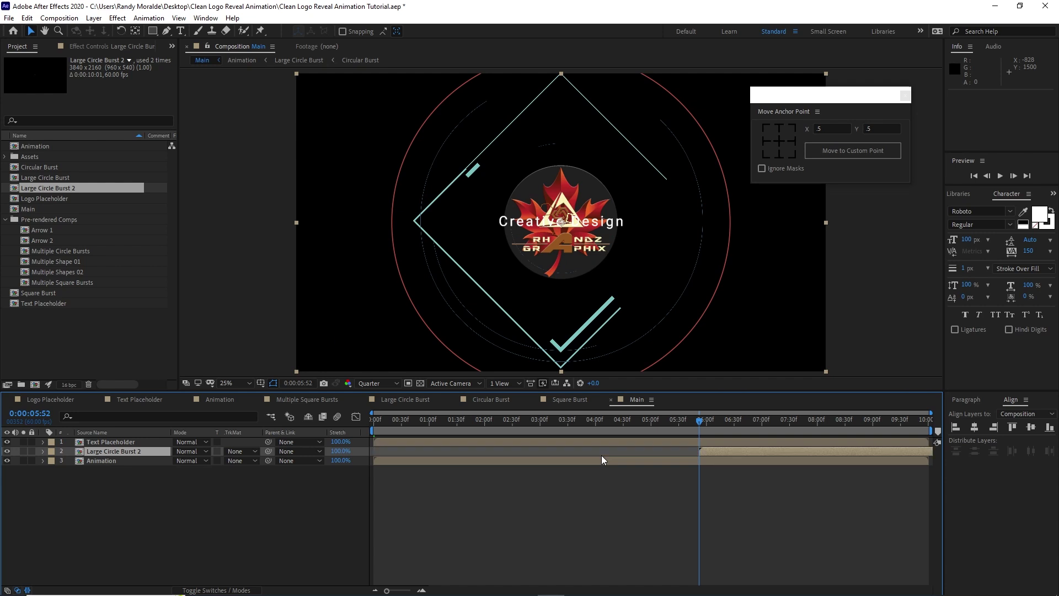
# Start the Text Placeholder layer at 0:00:07:14 in the Main composition
pyautogui.click(693, 440)
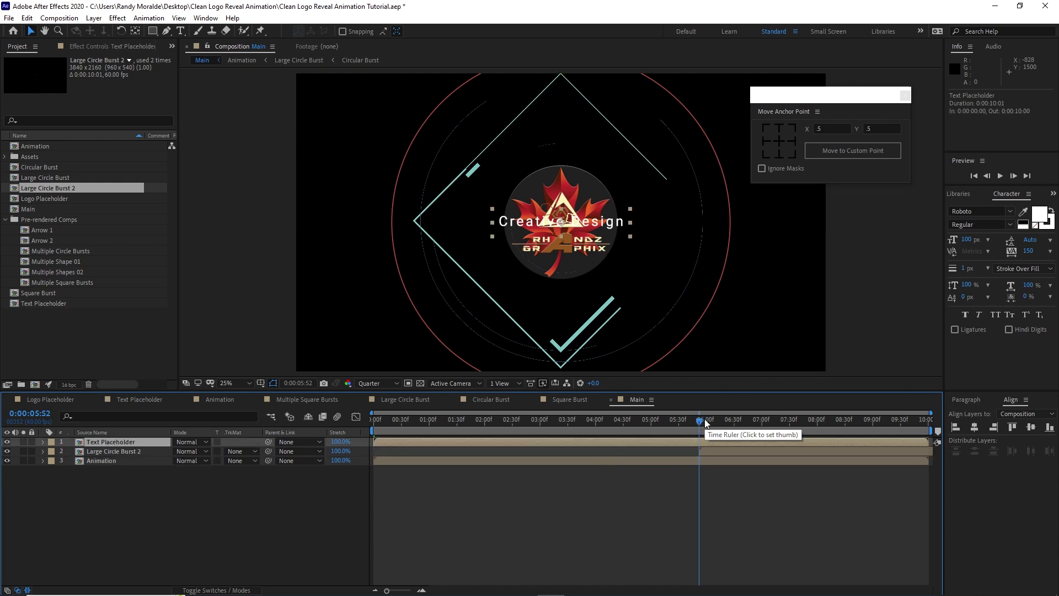
pyautogui.moveTo(701, 417); pyautogui.dragTo(775, 431)
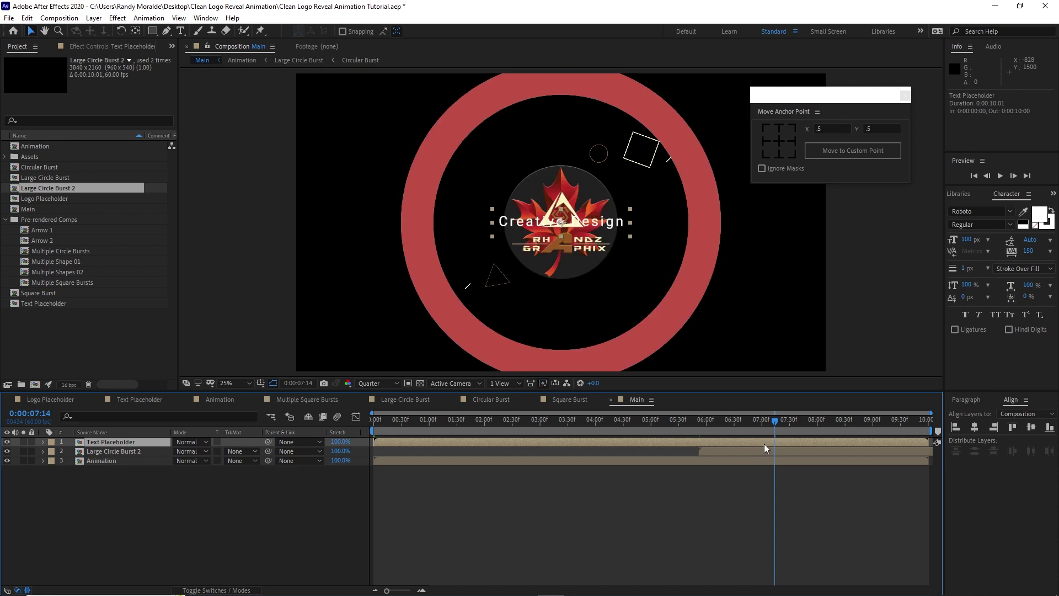
pyautogui.hotkey('alt', '[')
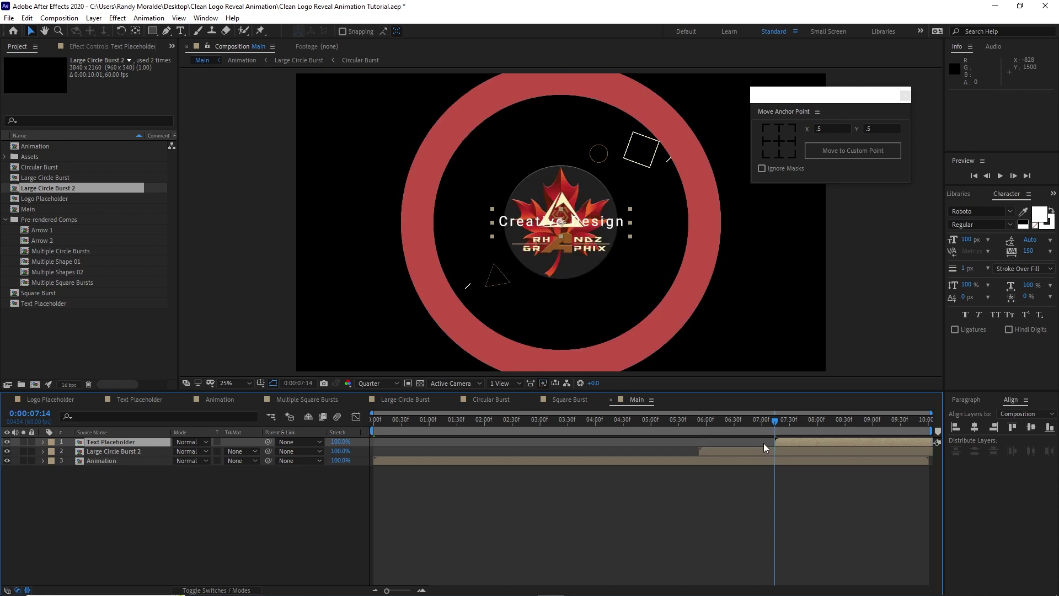
# Duplicate the Animation layer in Main and apply CC Radial Fast Blur to the lower copy
pyautogui.click(130, 462)
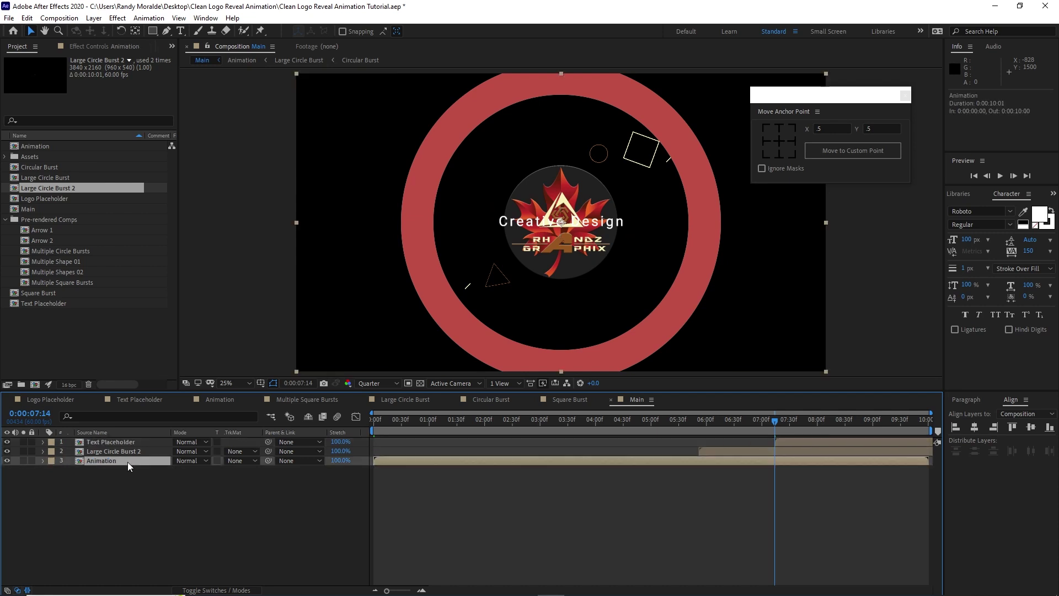
pyautogui.hotkey('ctrl', 'd')
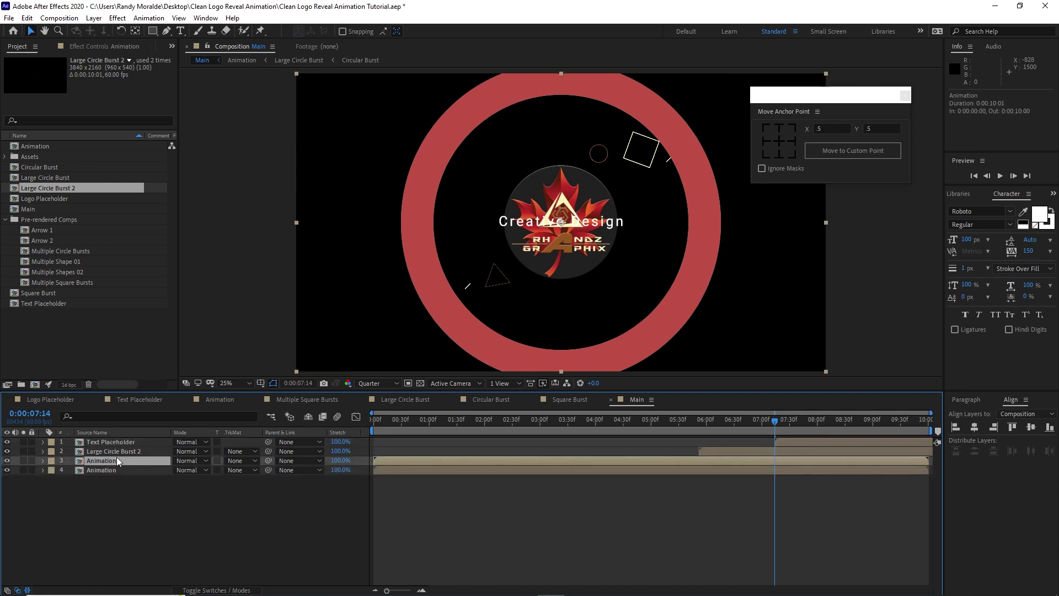
pyautogui.click(125, 469)
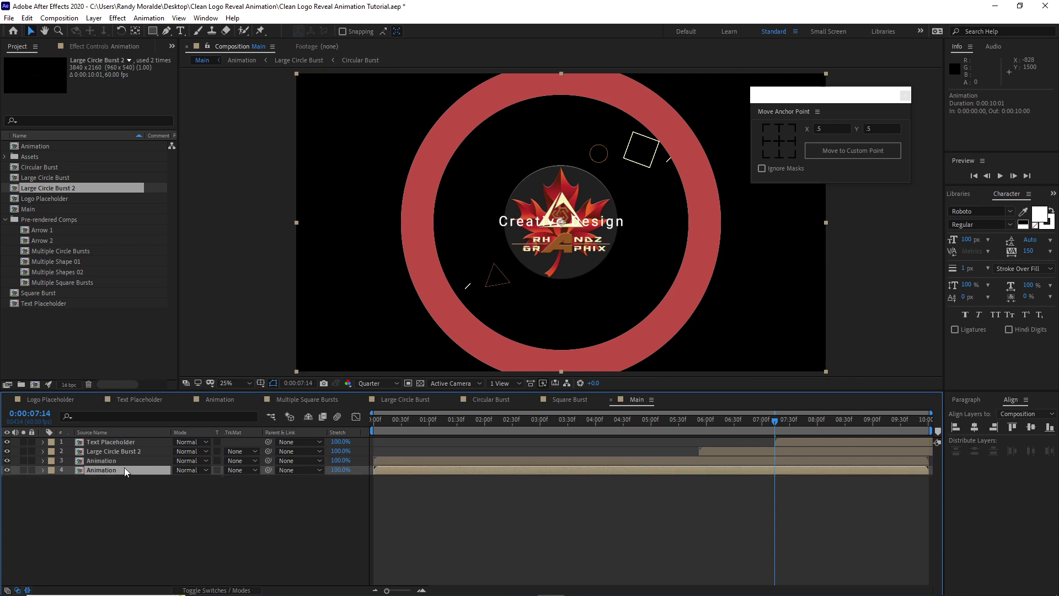
pyautogui.click(117, 18)
pyautogui.moveTo(156, 98)
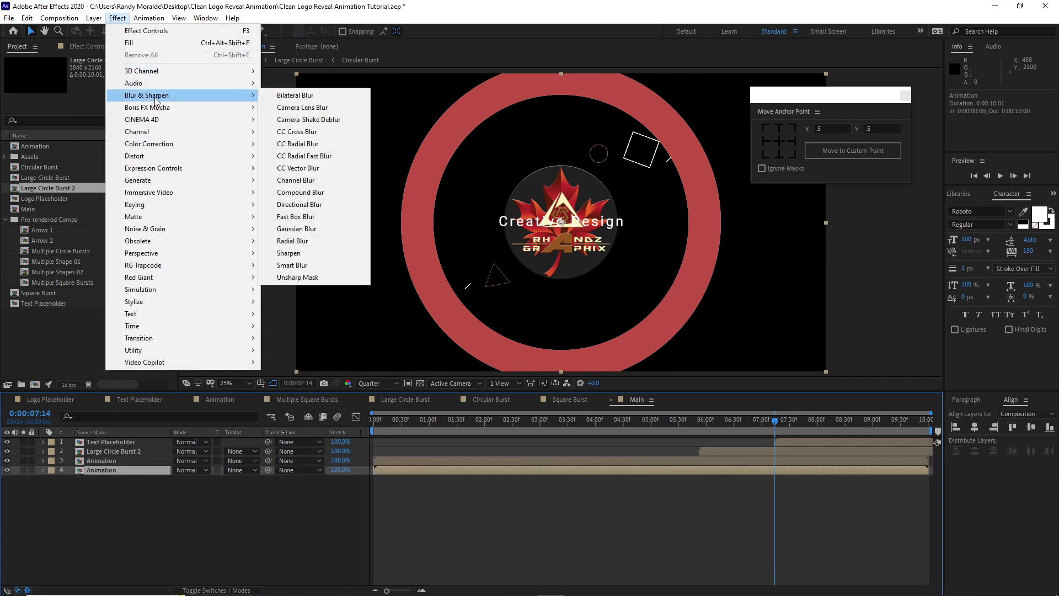
pyautogui.click(288, 156)
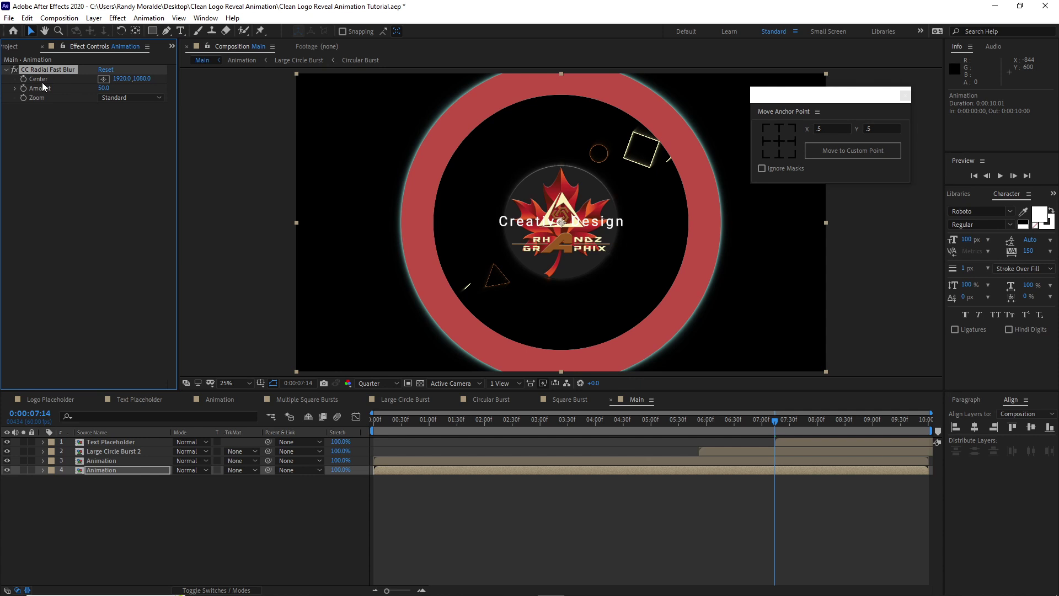
# Duplicate the CC Radial Fast Blur effect on the lower Animation layer and set the copy's Zoom to Brightest
pyautogui.hotkey('ctrl', 'd')
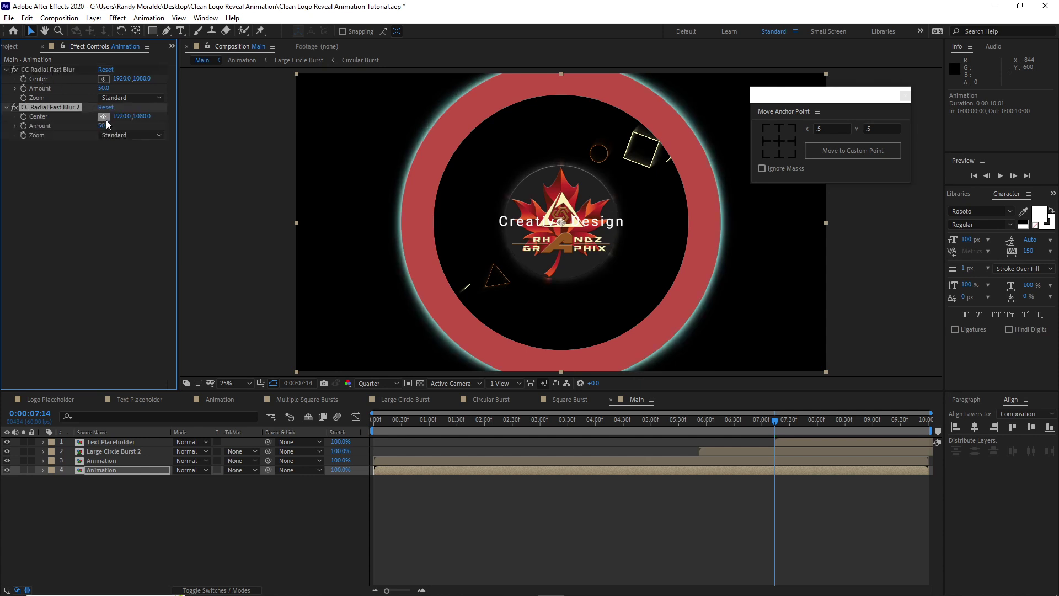
pyautogui.click(124, 132)
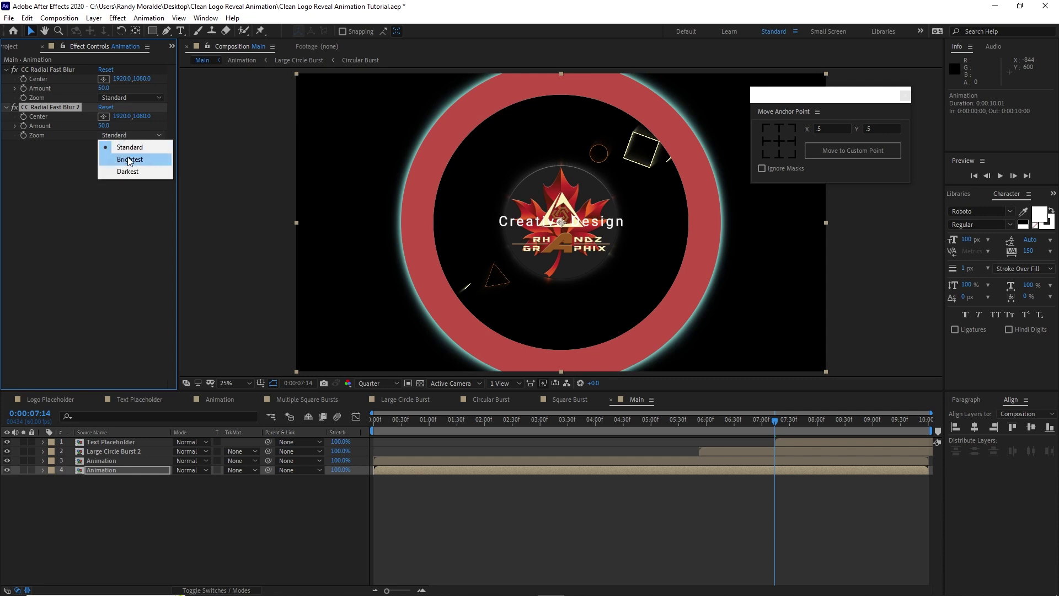
pyautogui.click(128, 158)
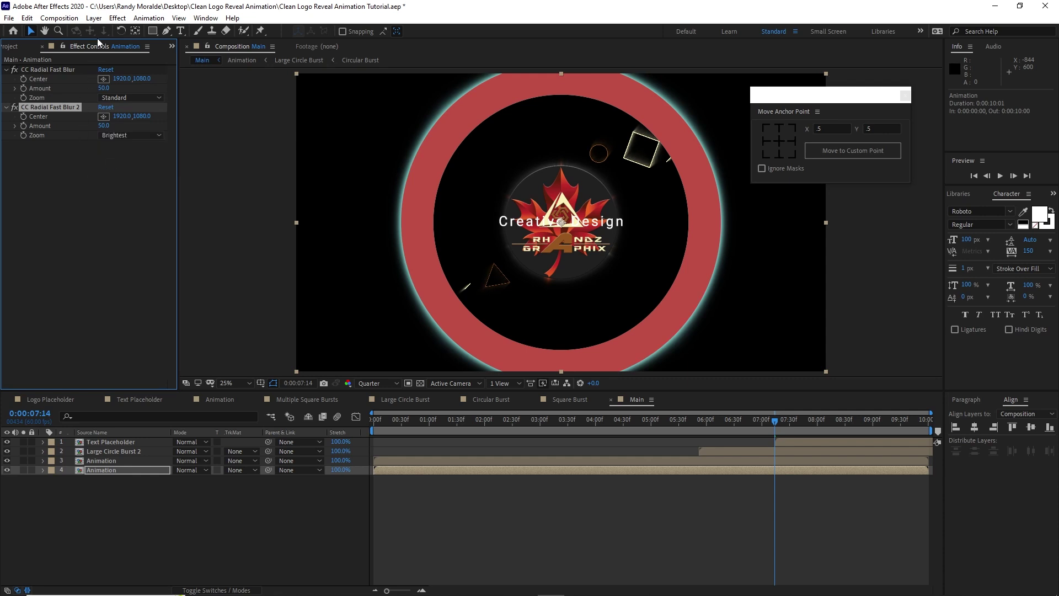
# Add a Fill effect to the lower Animation layer and set its color to black (000000)
pyautogui.click(117, 18)
pyautogui.moveTo(254, 181)
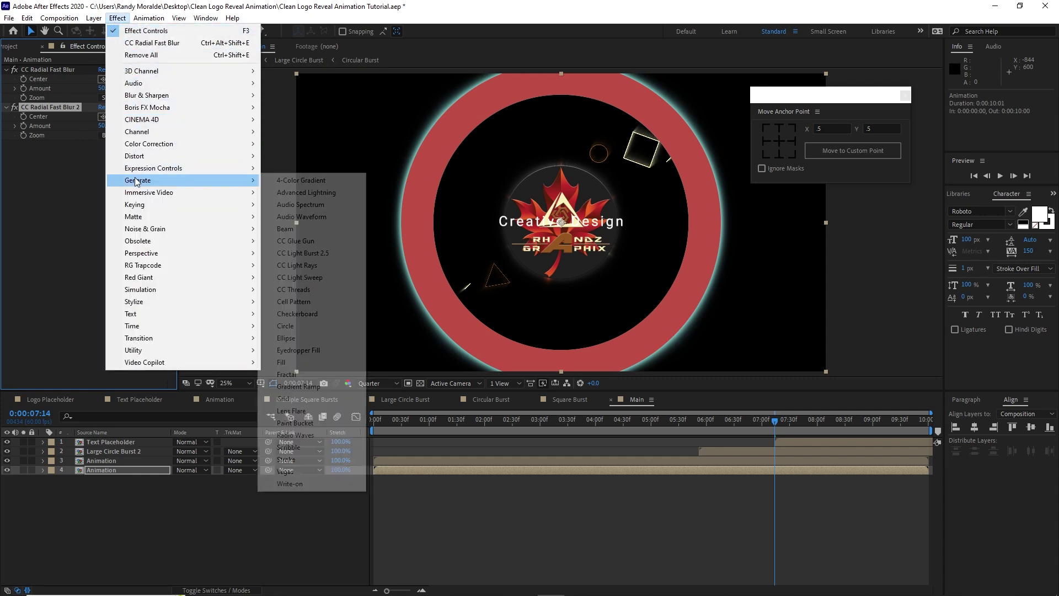
pyautogui.click(302, 362)
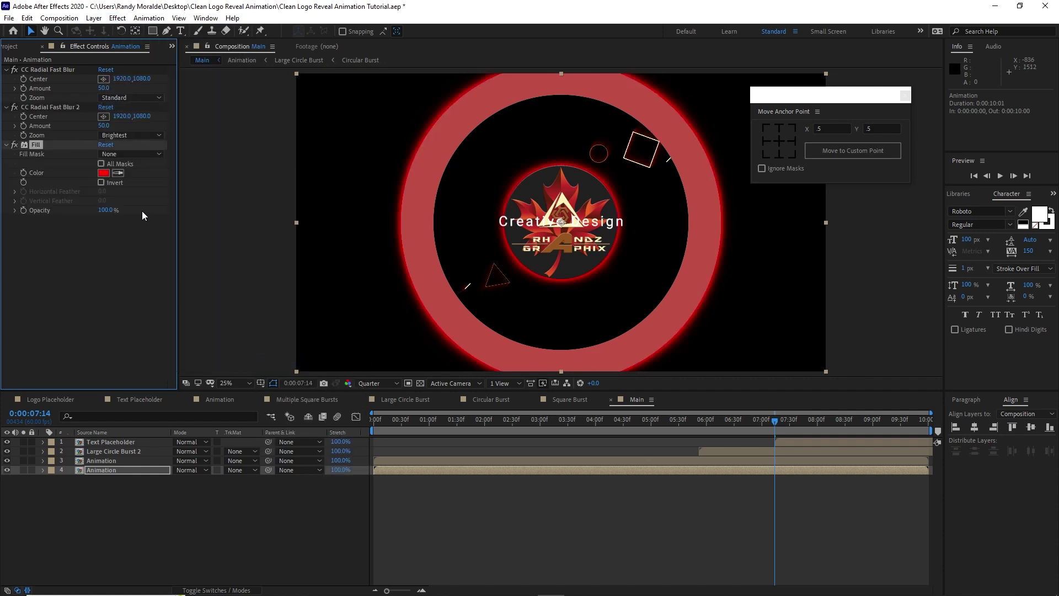
pyautogui.click(103, 172)
pyautogui.moveTo(129, 259); pyautogui.dragTo(90, 327)
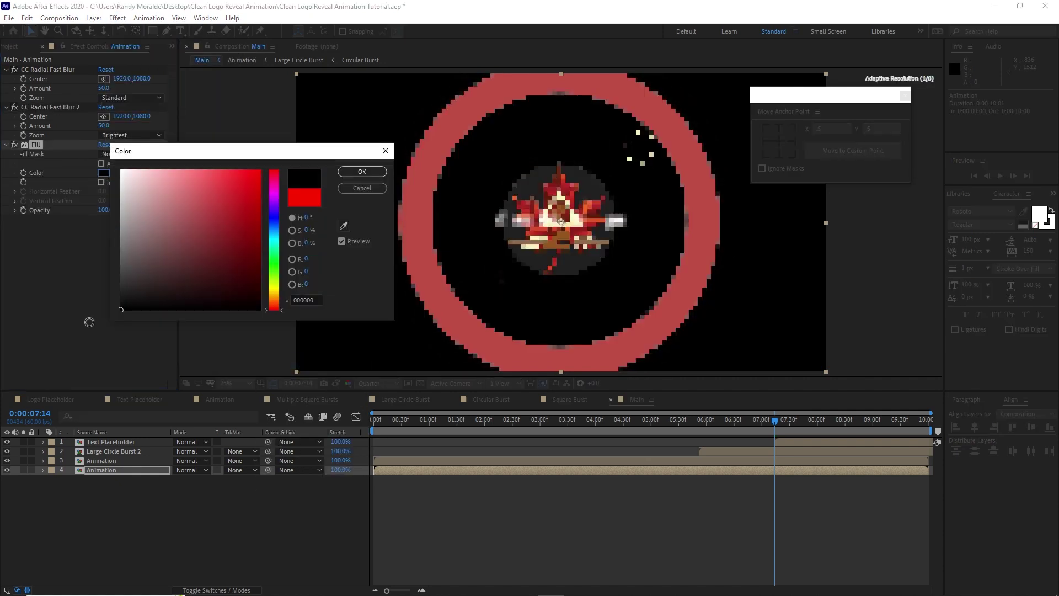
pyautogui.click(380, 172)
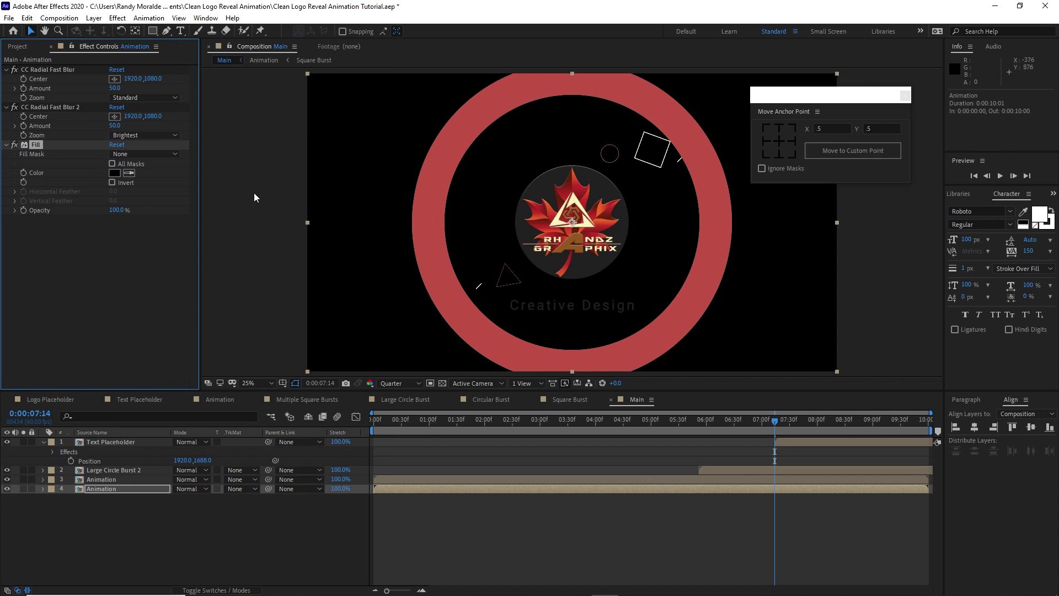
# Create a comp-sized pale cyan solid named BG, place it beneath all layers in Main, and re-enable view refreshing
pyautogui.click(94, 17)
pyautogui.moveTo(148, 34)
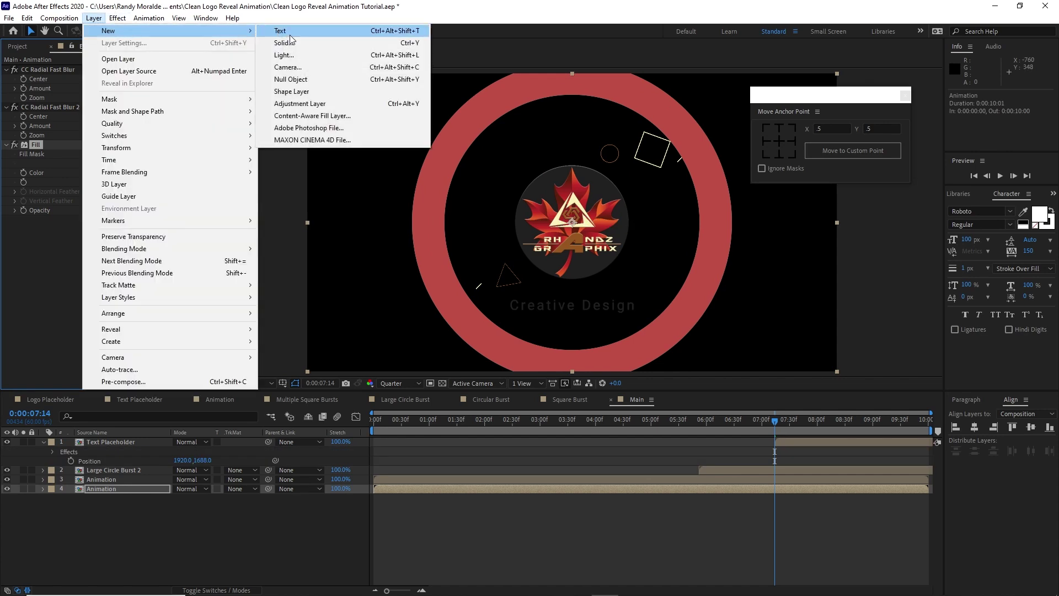
pyautogui.click(295, 43)
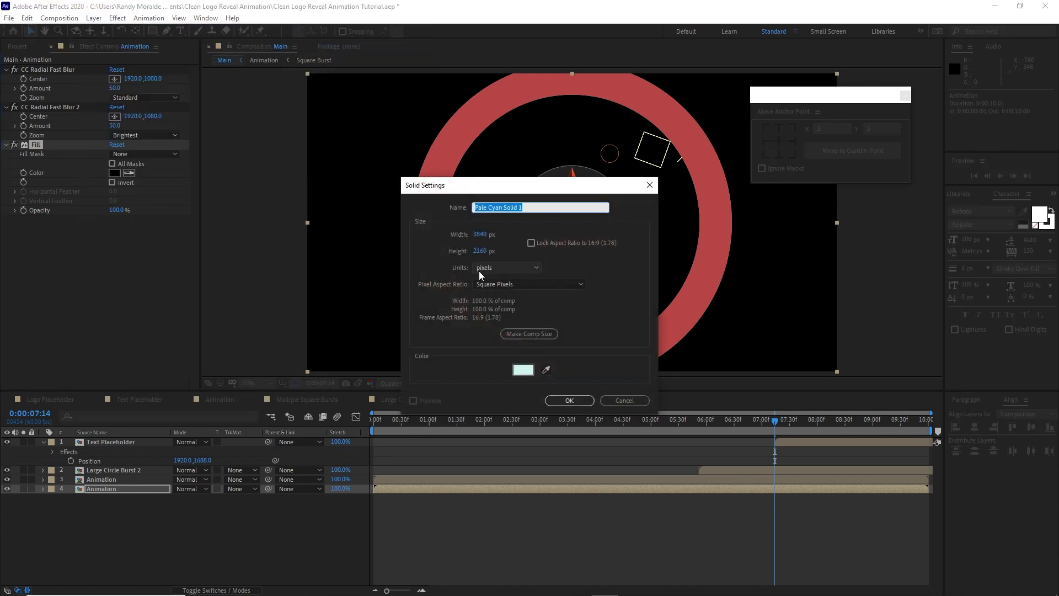
pyautogui.write('BG')
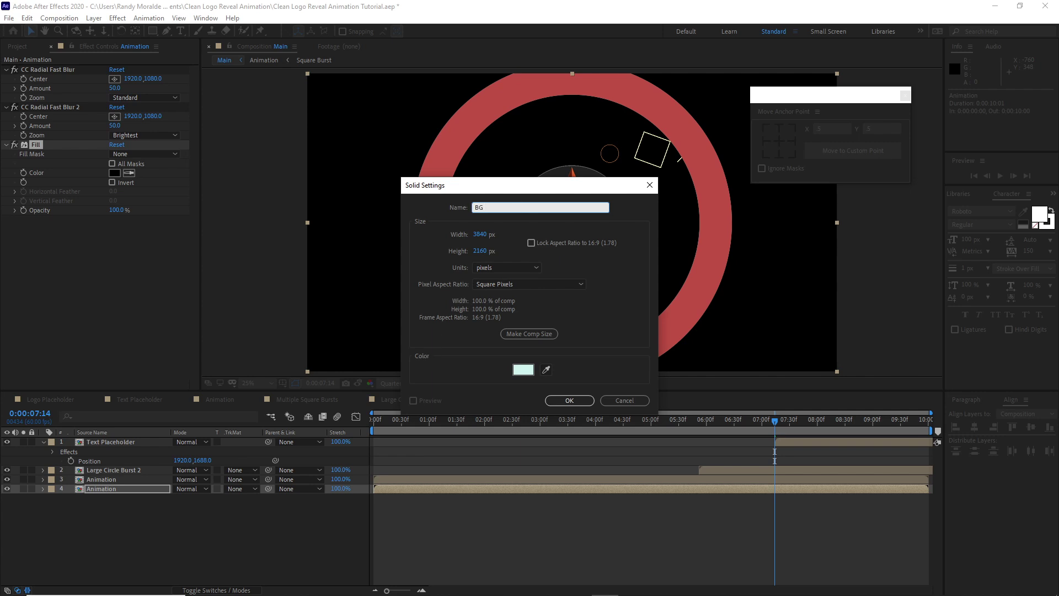
pyautogui.click(524, 332)
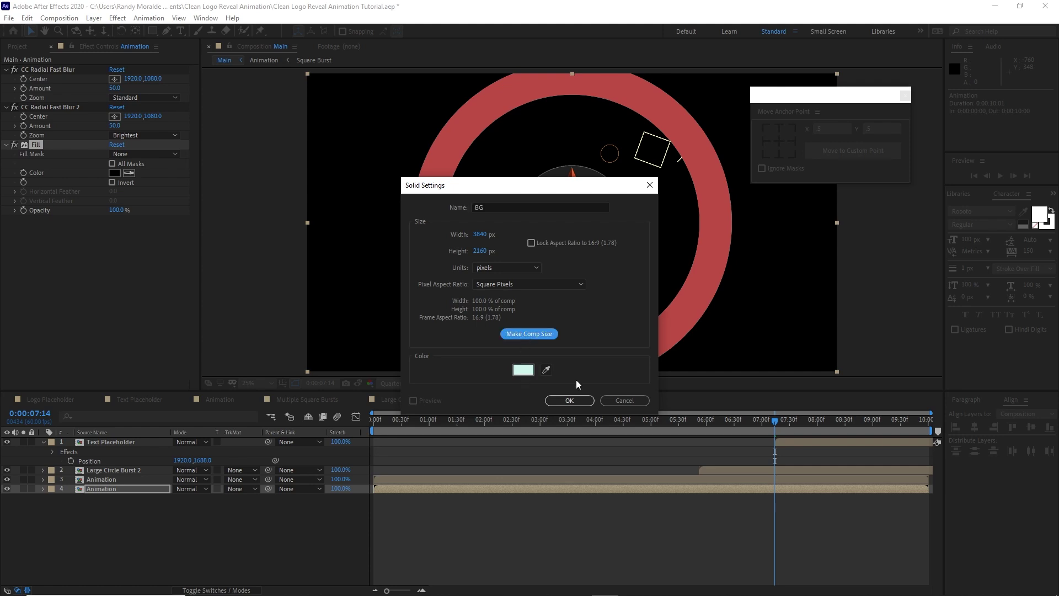
pyautogui.click(574, 400)
pyautogui.moveTo(113, 488); pyautogui.dragTo(160, 500)
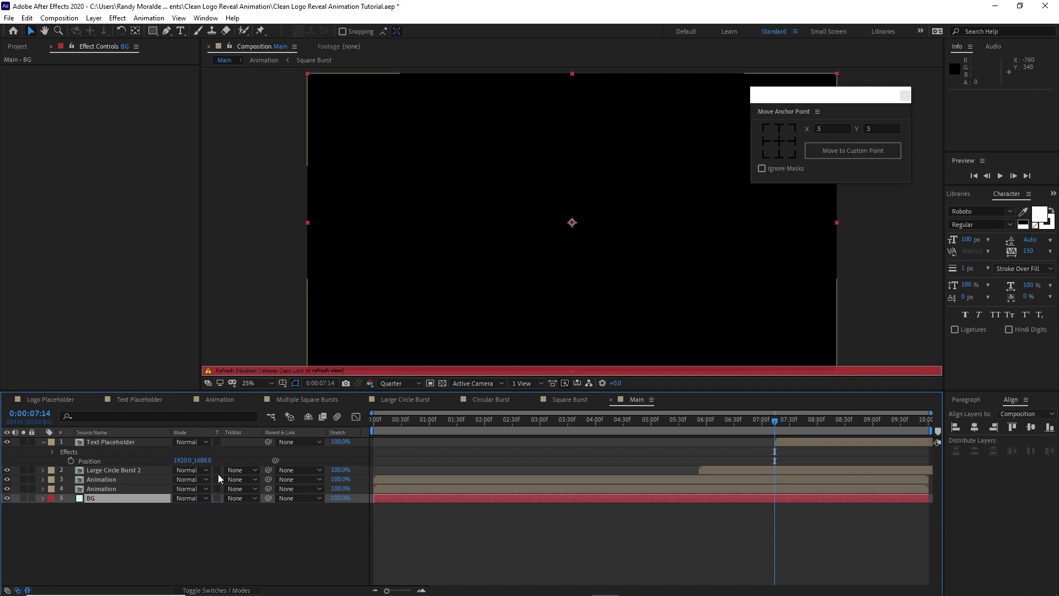
pyautogui.press('capslock')
# Apply a Fill effect with a dark color to the Text Placeholder layer
pyautogui.click(133, 441)
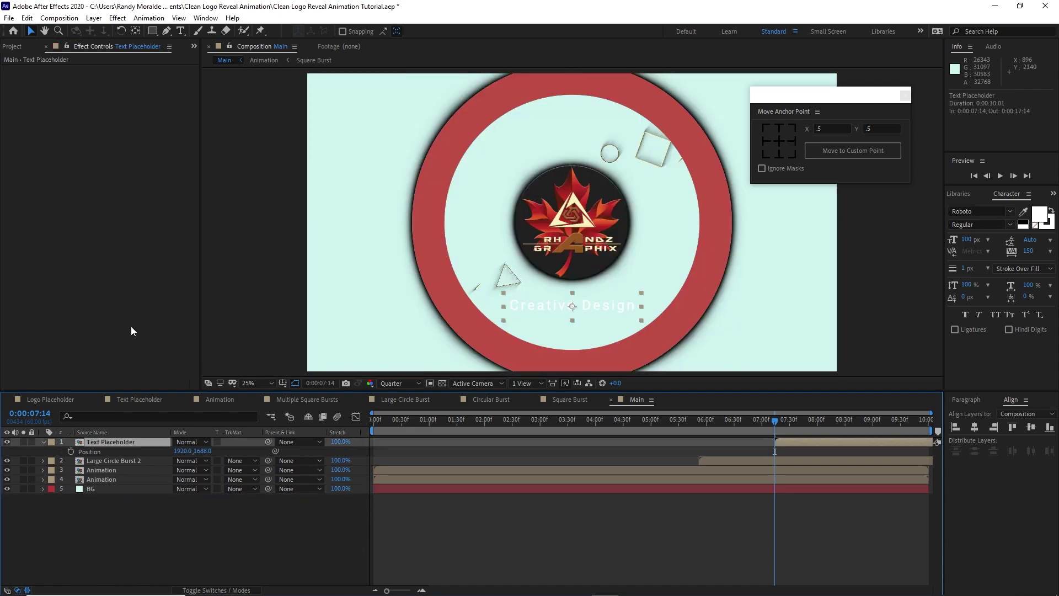
pyautogui.click(119, 21)
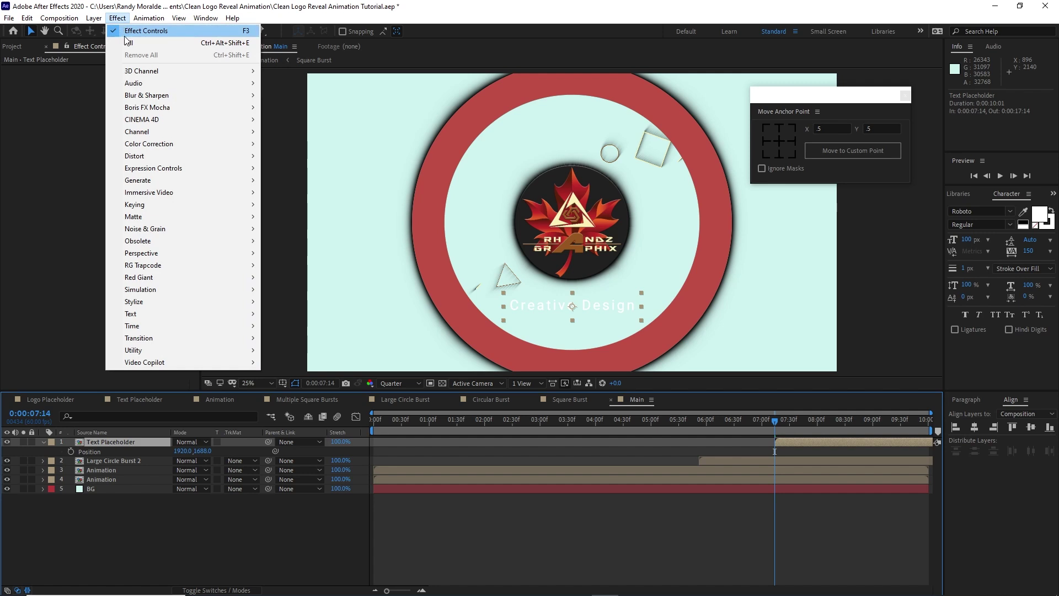
pyautogui.click(127, 44)
pyautogui.click(129, 97)
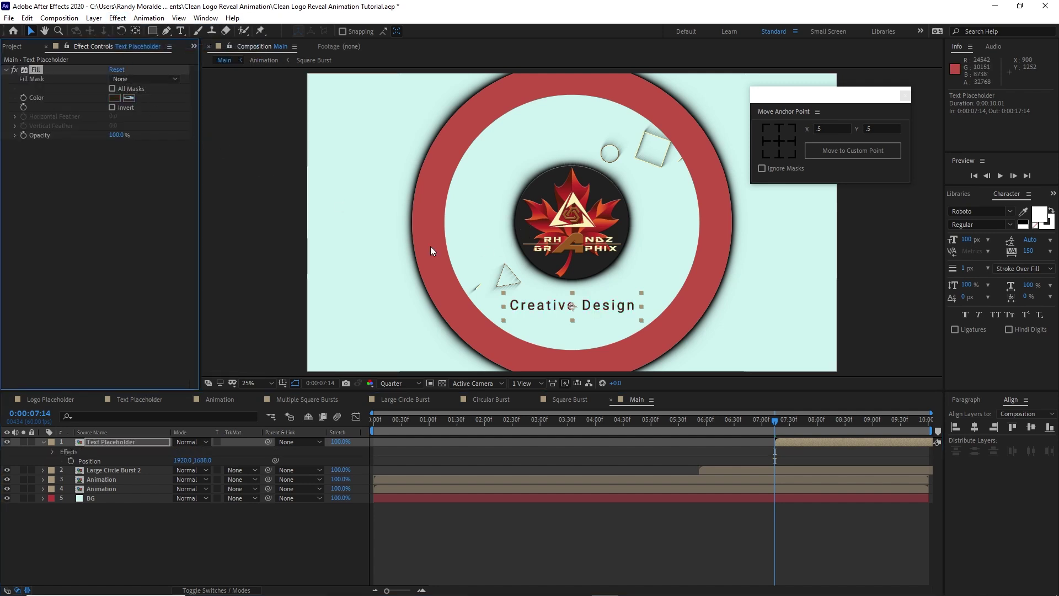
pyautogui.click(257, 278)
pyautogui.click(223, 538)
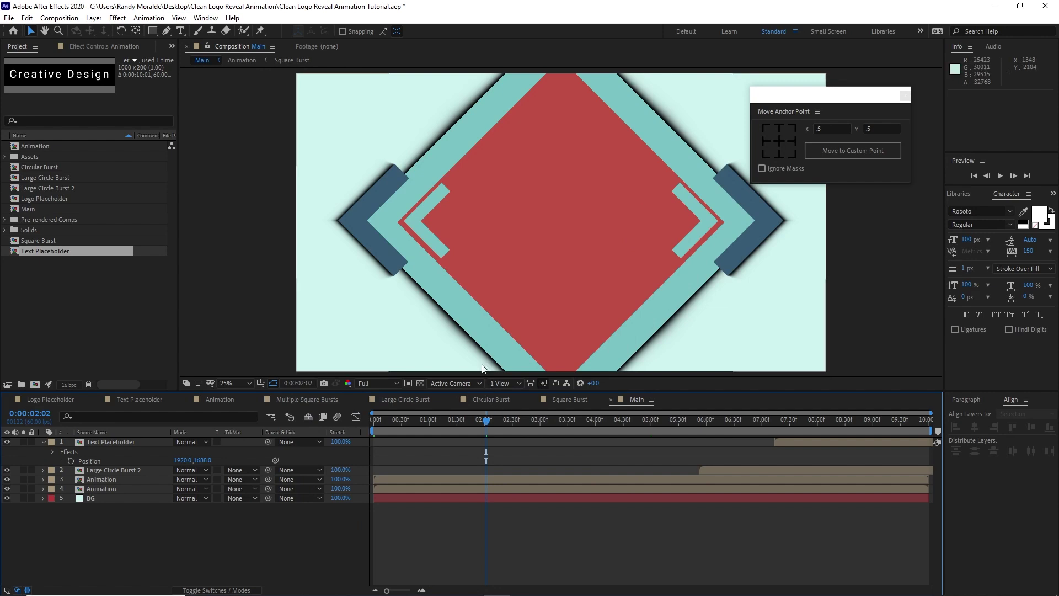
# Set the opacity of the lower, blurred Animation layer to 50%
pyautogui.click(115, 489)
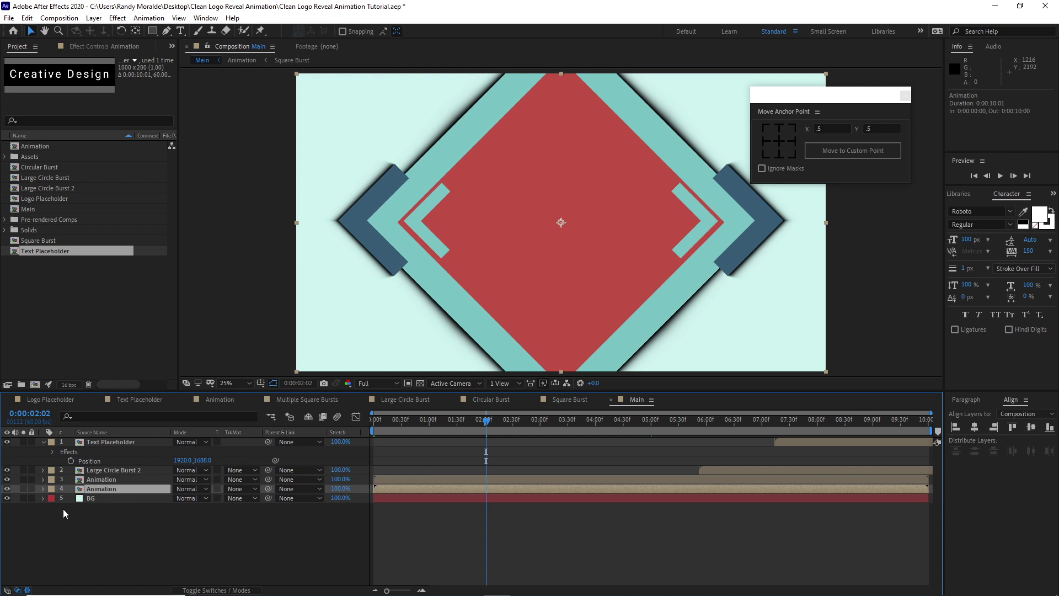
pyautogui.press('t')
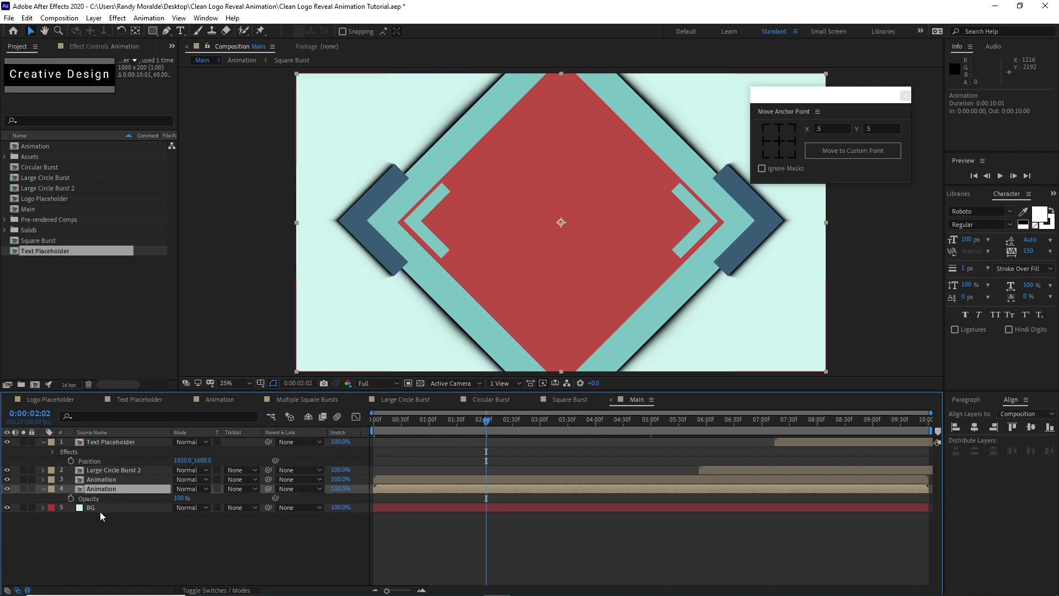
pyautogui.click(174, 498)
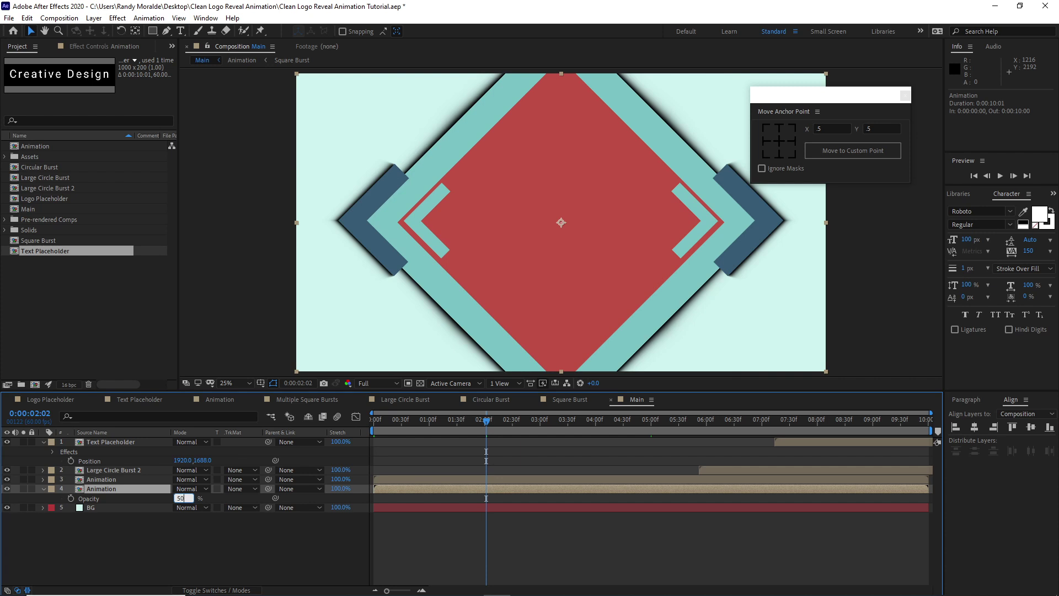
pyautogui.click(169, 551)
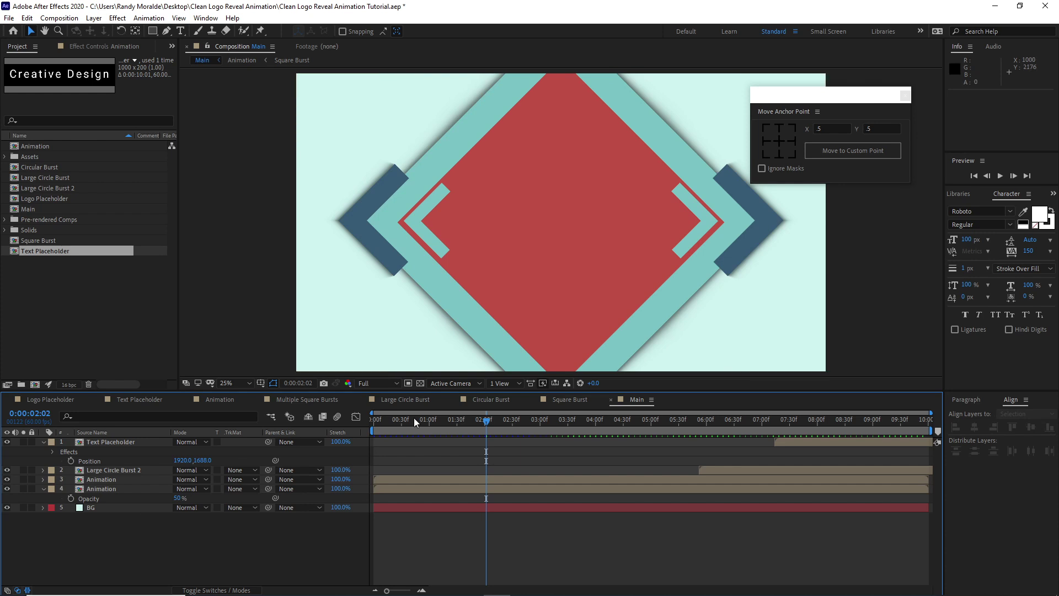
# Preview the Main composition from the beginning
pyautogui.click(457, 424)
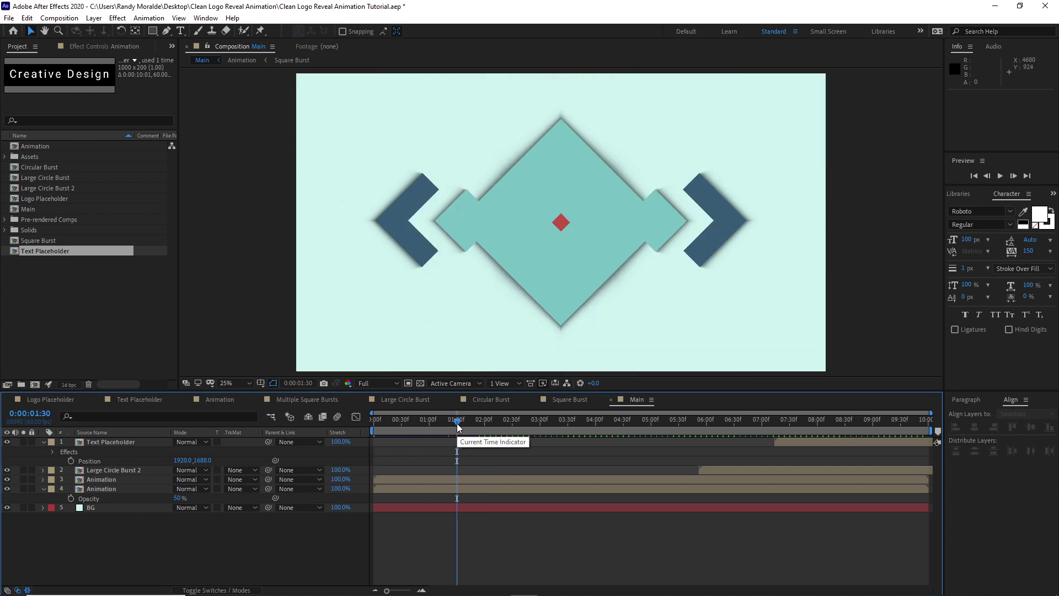
pyautogui.moveTo(455, 423); pyautogui.dragTo(369, 421)
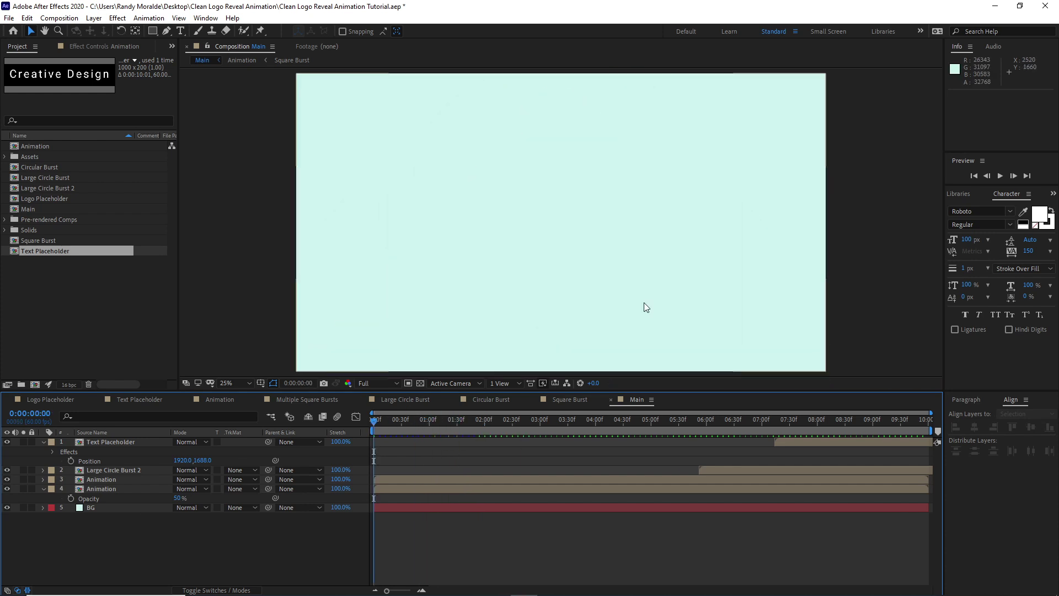
pyautogui.click(999, 175)
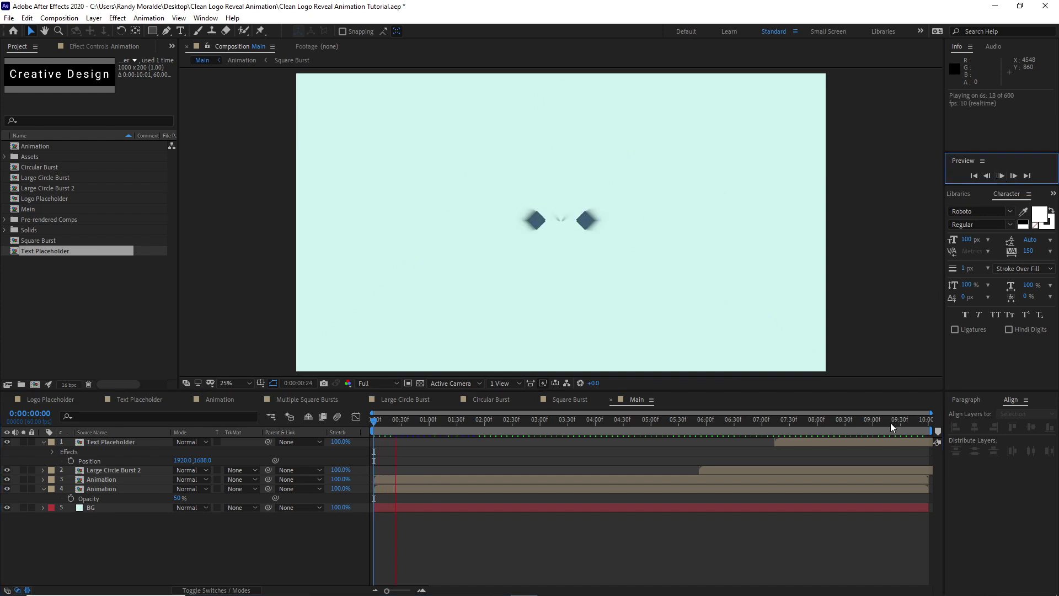